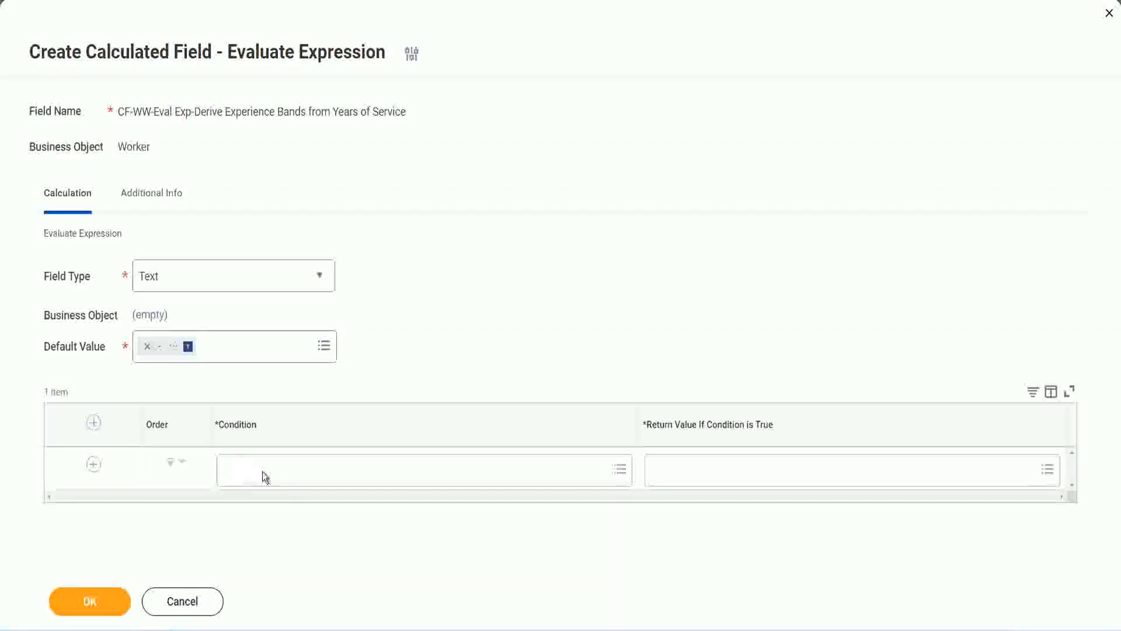
- Copy the Field 1 name, "CF-WW-TF-Length of Service between 0 and 7 years", from the notes in Notepad++
{"action": "left_click", "coordinate": [263, 471]}
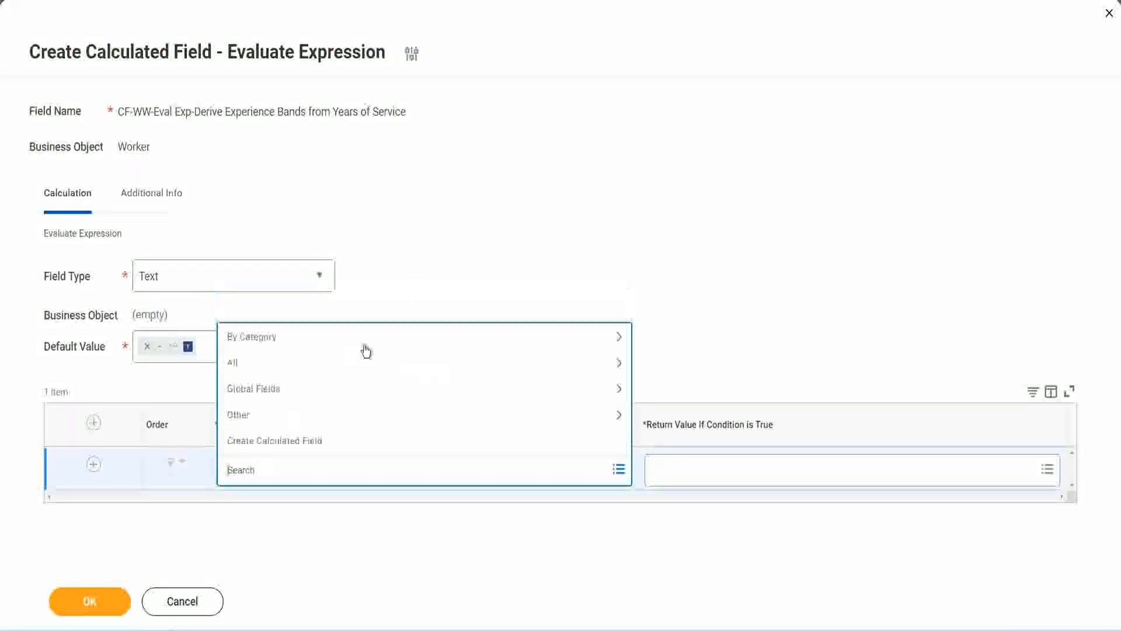
{"action": "left_click", "coordinate": [431, 266]}
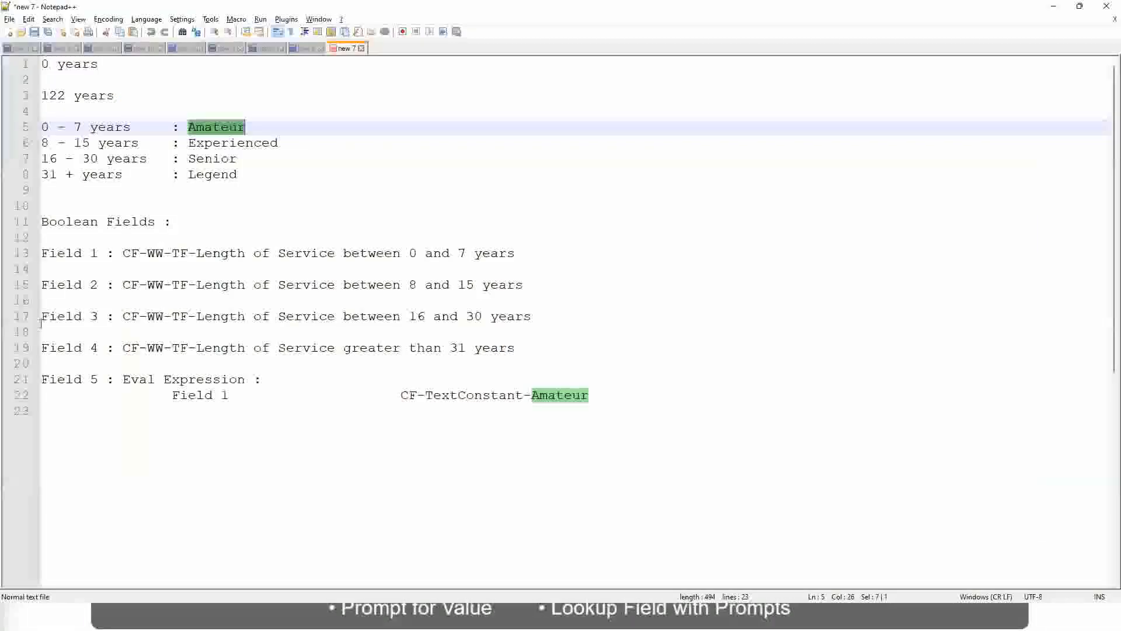
{"action": "double_click", "coordinate": [129, 253]}
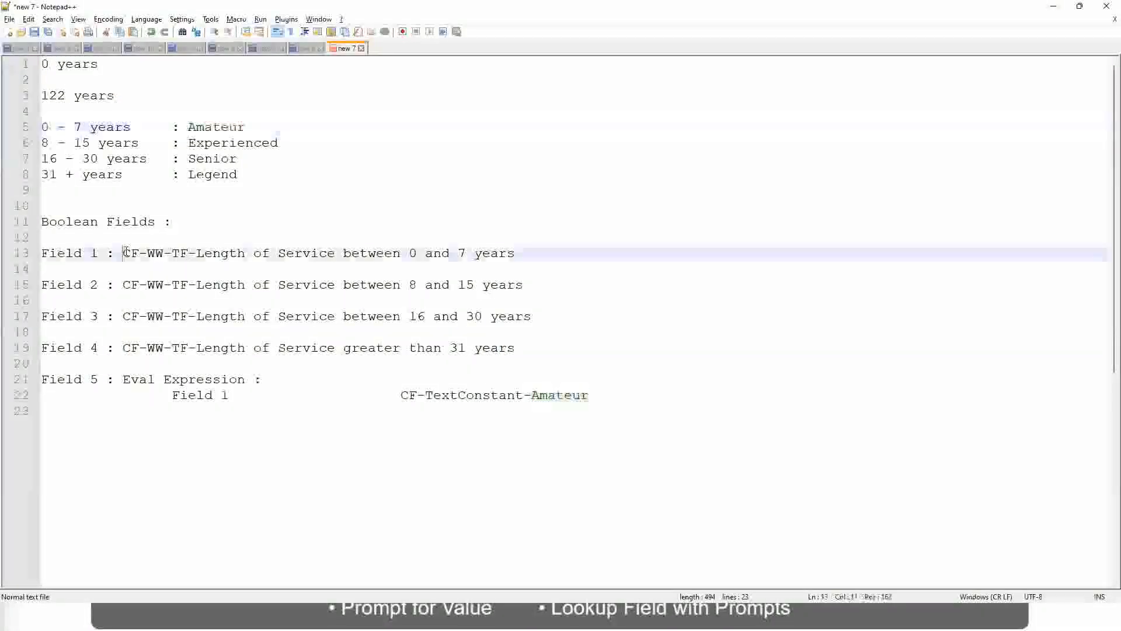
{"action": "left_click_drag", "start_coordinate": [193, 255], "coordinate": [516, 257]}
{"action": "key", "text": "ctrl+c"}
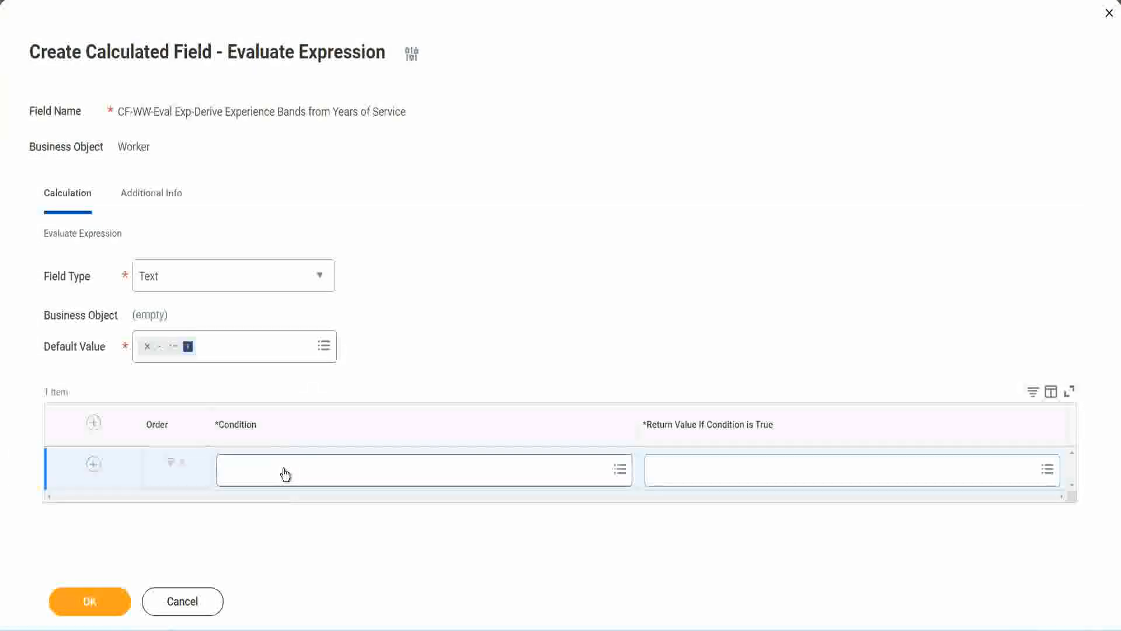
- Set the first row's condition in Workday to "CF-WW-TF-Length of Service between 0 and 7 years"
{"action": "left_click", "coordinate": [285, 474]}
{"action": "key", "text": "ctrl+v"}
{"action": "key", "text": "Return"}
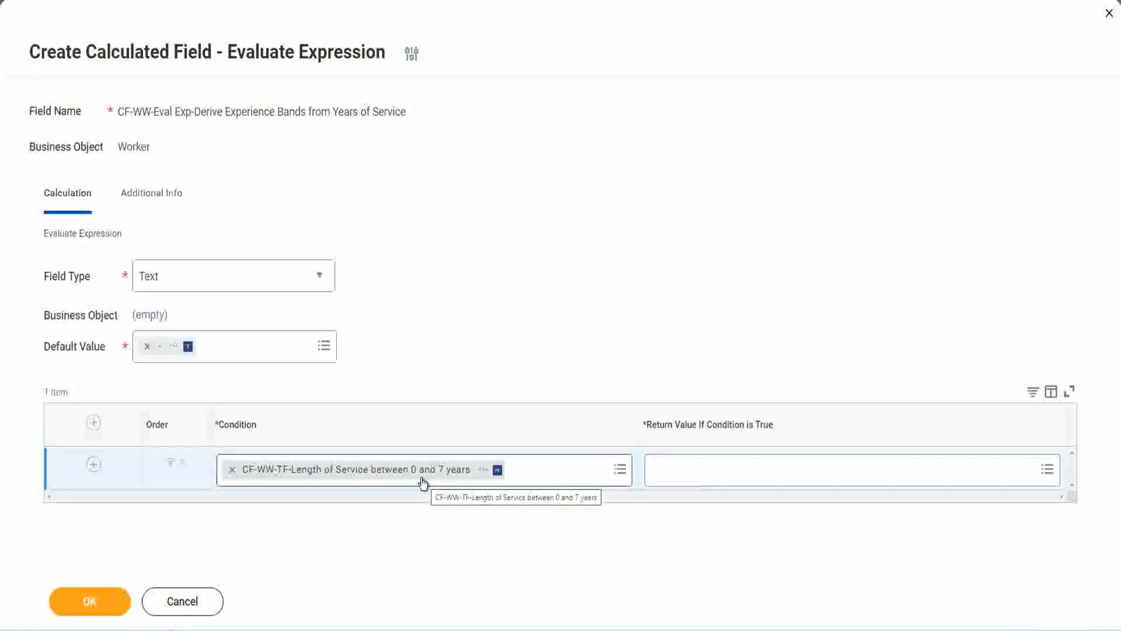
{"action": "left_click", "coordinate": [729, 478]}
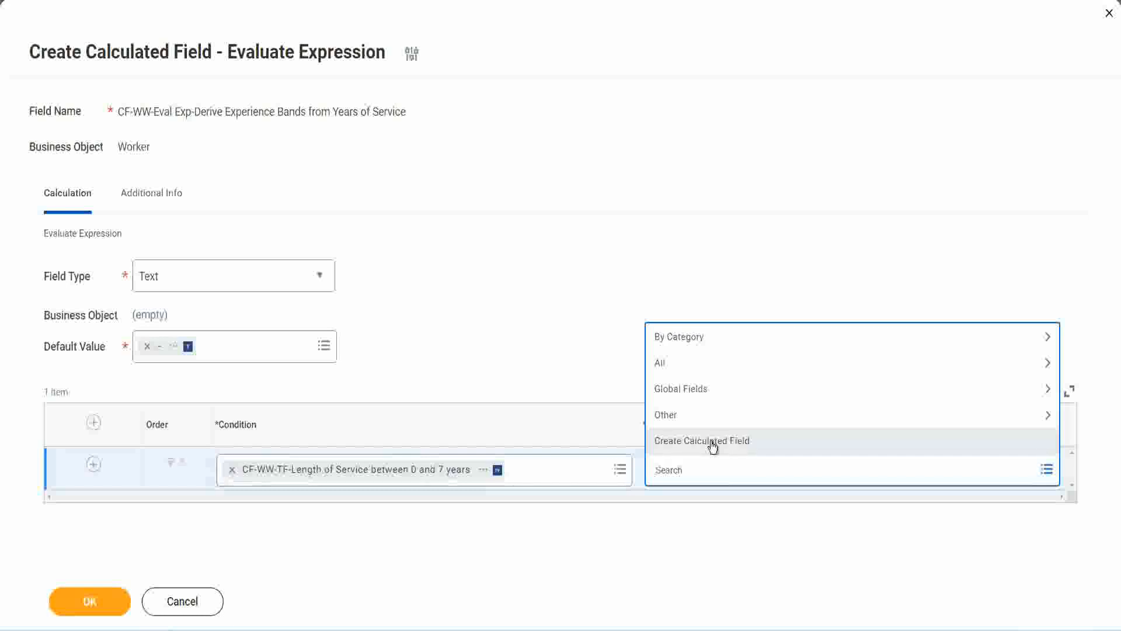
{"action": "left_click", "coordinate": [649, 290]}
{"action": "left_click", "coordinate": [675, 471]}
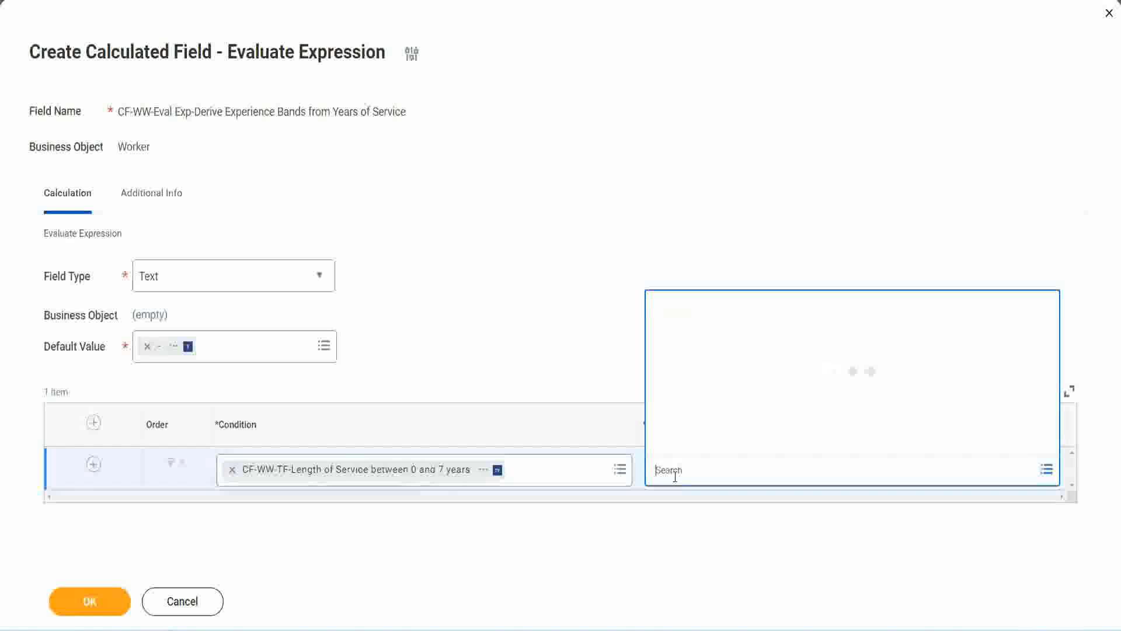
{"action": "type", "text": "Amateure"}
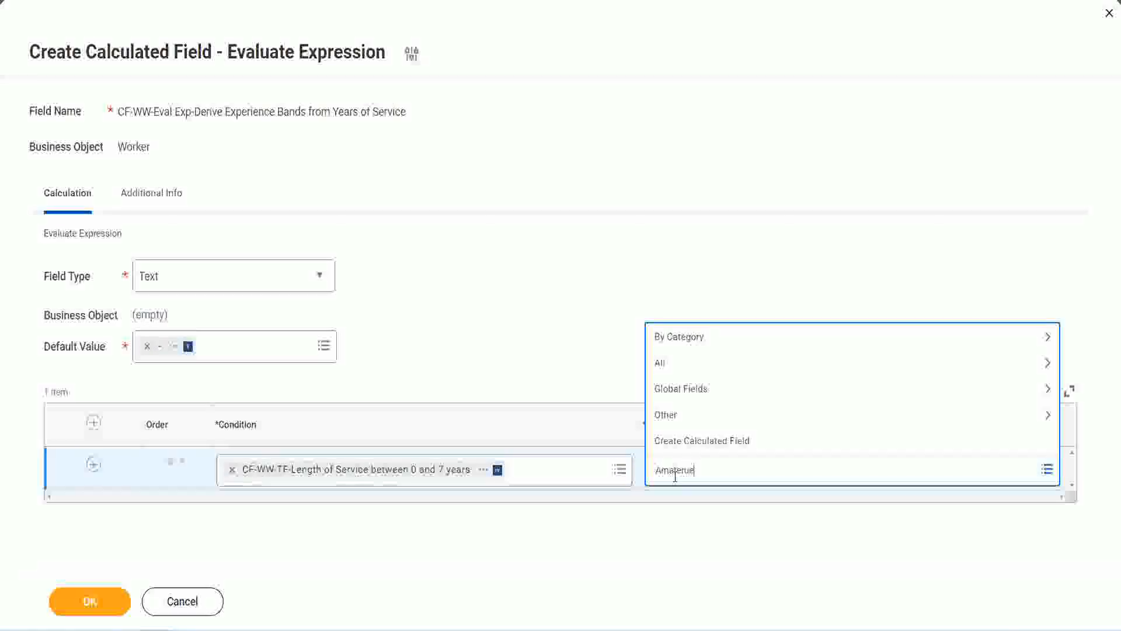
{"action": "left_click", "coordinate": [566, 338]}
{"action": "left_click", "coordinate": [706, 480]}
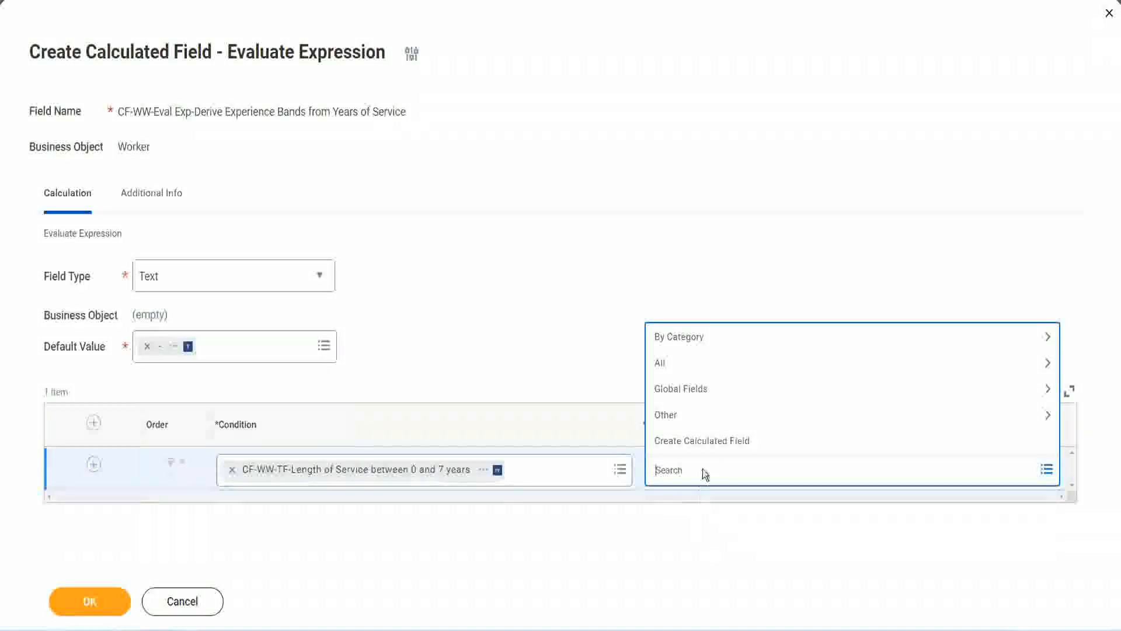
{"action": "left_click", "coordinate": [566, 338]}
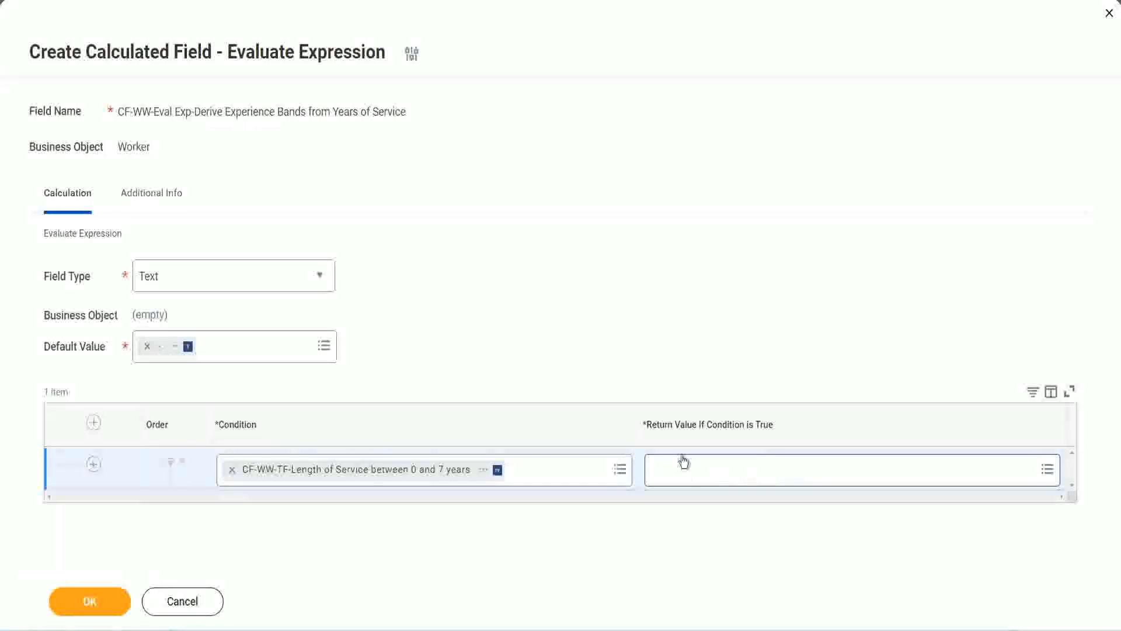
- Start a new calculated field for the first row's return value and name it "CF-WW-TC-Amateur"
{"action": "left_click", "coordinate": [726, 469]}
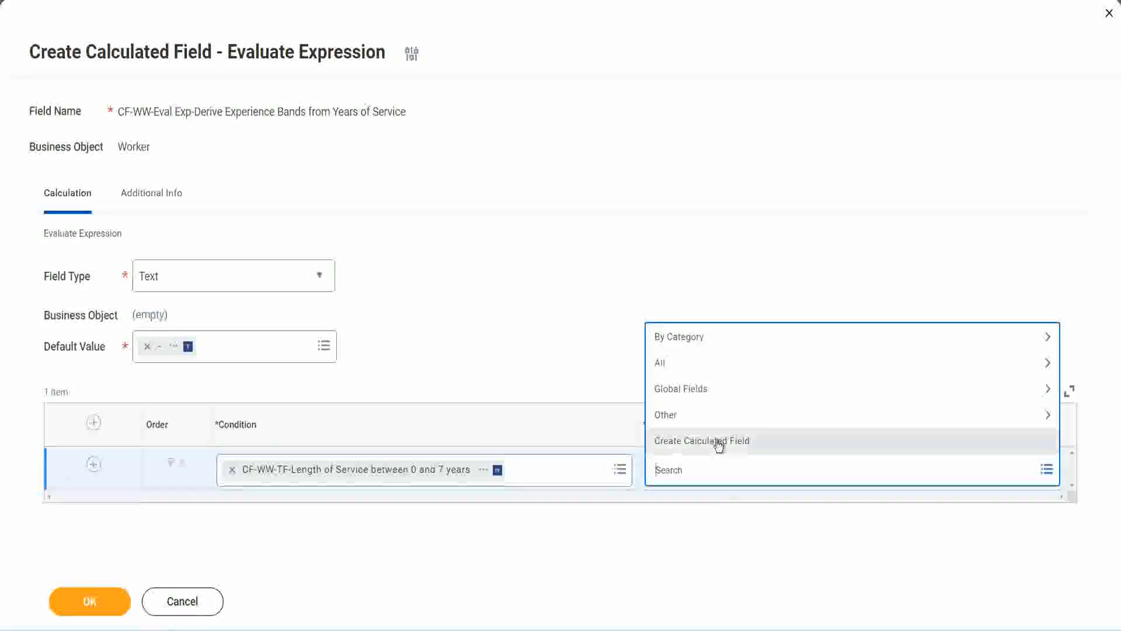
{"action": "left_click", "coordinate": [718, 443]}
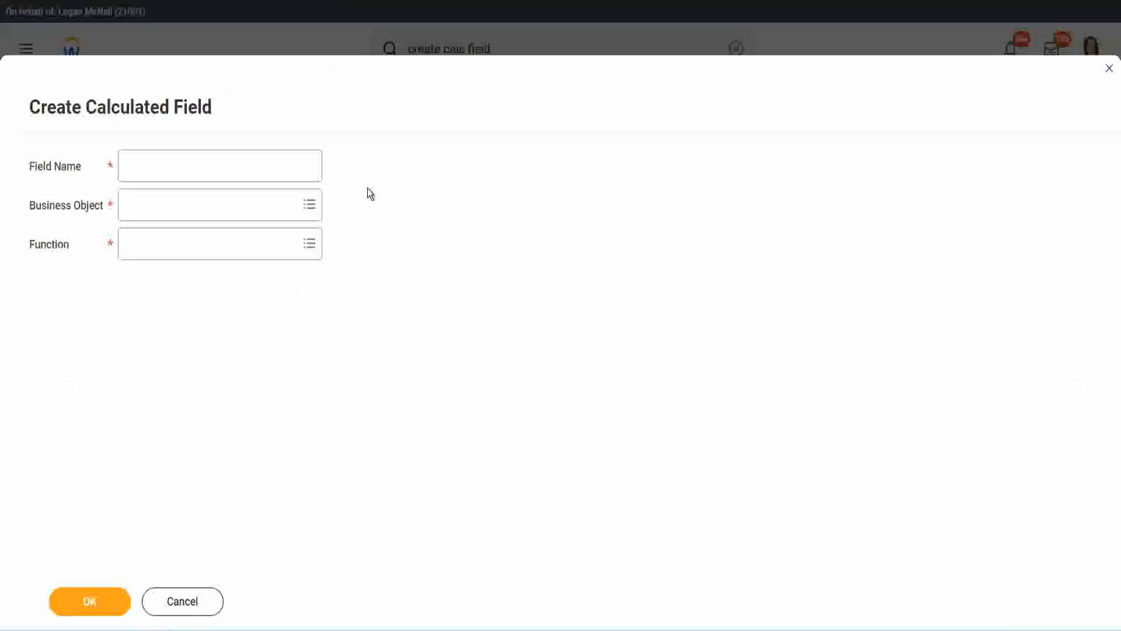
{"action": "left_click", "coordinate": [139, 167]}
{"action": "type", "text": "CF-TC"}
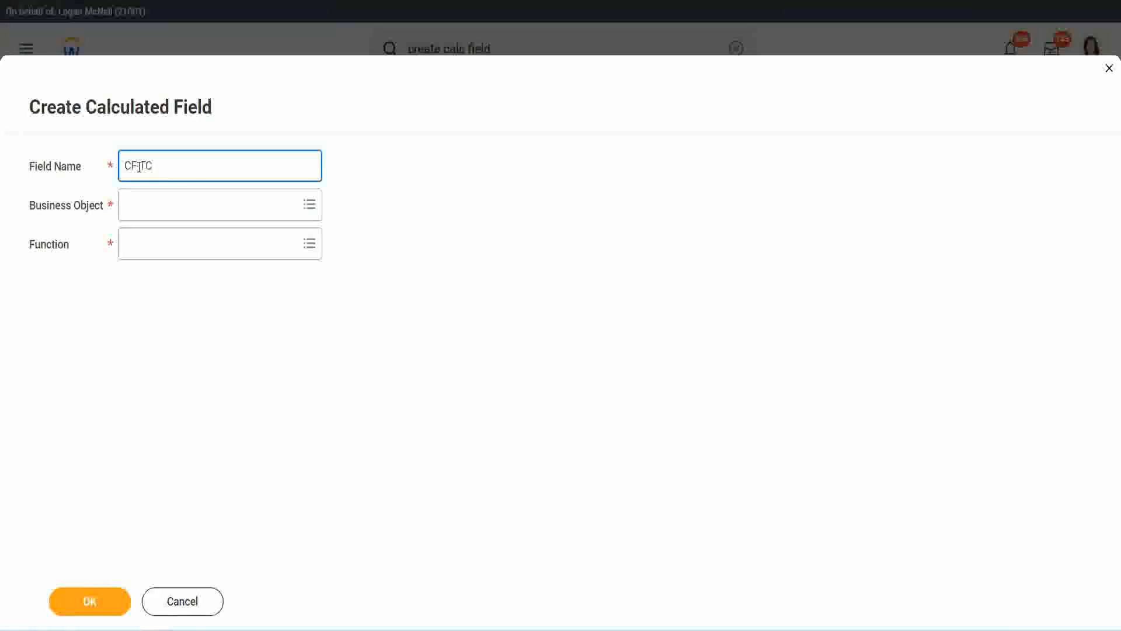
{"action": "type", "text": "-Amateur"}
{"action": "left_click", "coordinate": [139, 167]}
{"action": "type", "text": "-WW-"}
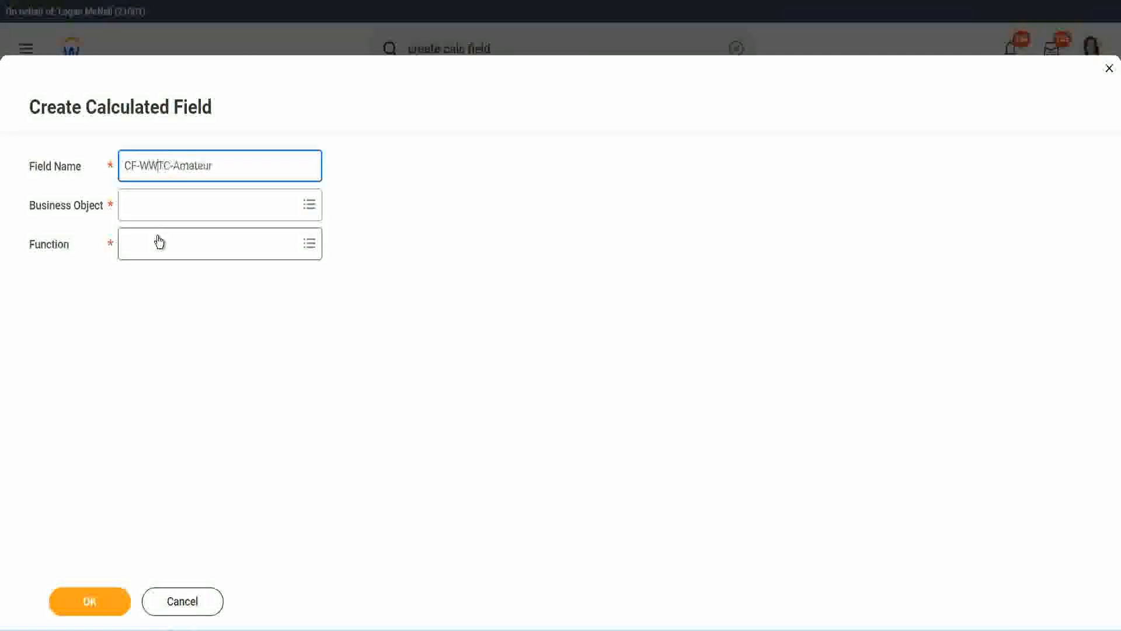
- Set the new calculated field's business object to Global
{"action": "left_click", "coordinate": [158, 205]}
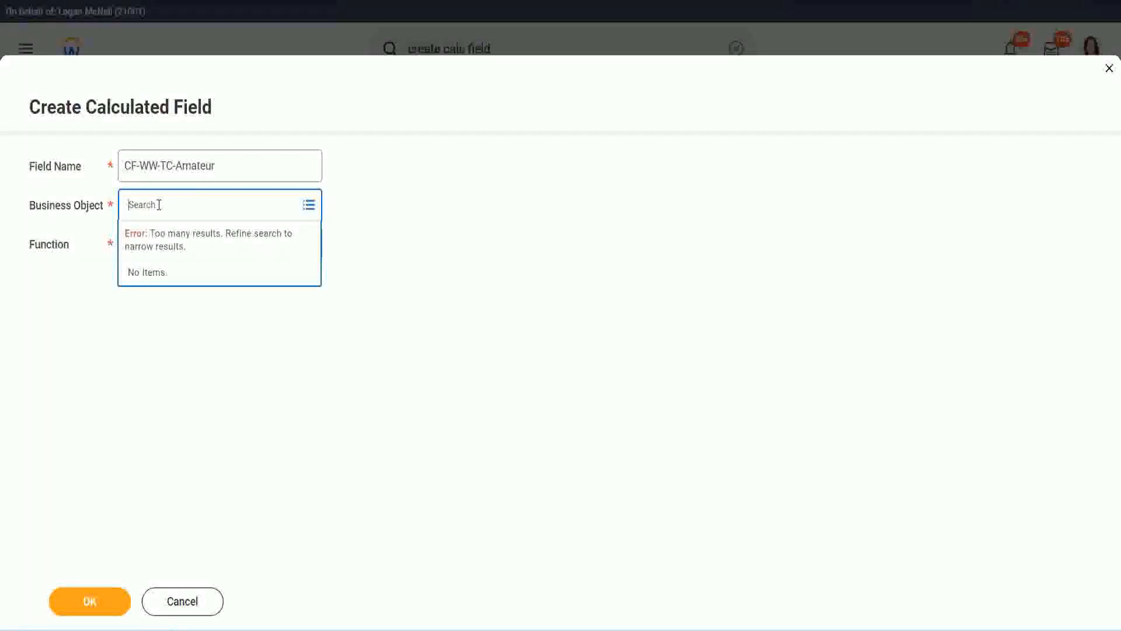
{"action": "type", "text": "worker"}
{"action": "key", "text": "BackSpace"}
{"action": "key", "text": "BackSpace"}
{"action": "type", "text": "glob"}
{"action": "key", "text": "Return"}
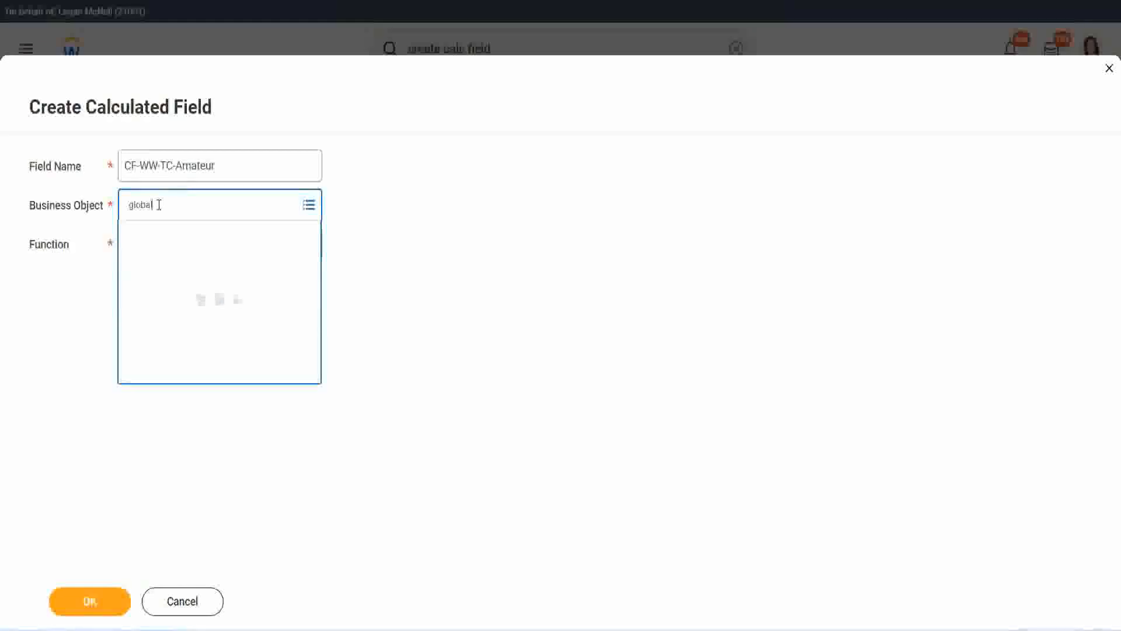
{"action": "left_click", "coordinate": [176, 279]}
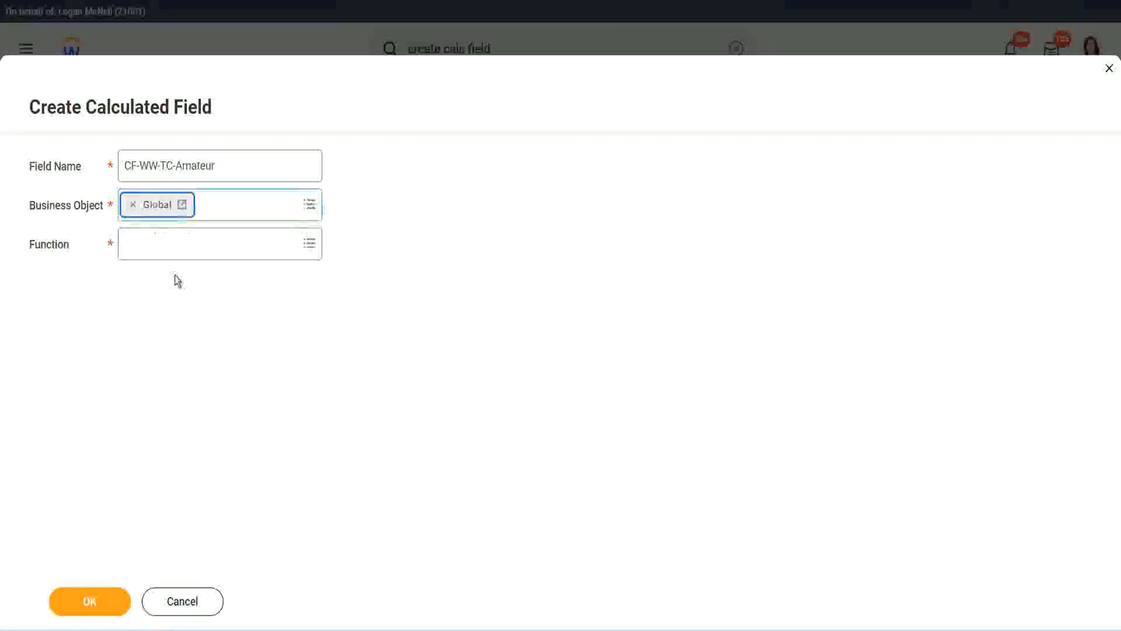
- Copy the word "Amateur" from the new calculated field's name
{"action": "left_click_drag", "start_coordinate": [226, 163], "coordinate": [205, 165]}
{"action": "left_click_drag", "start_coordinate": [38, 110], "coordinate": [37, 111]}
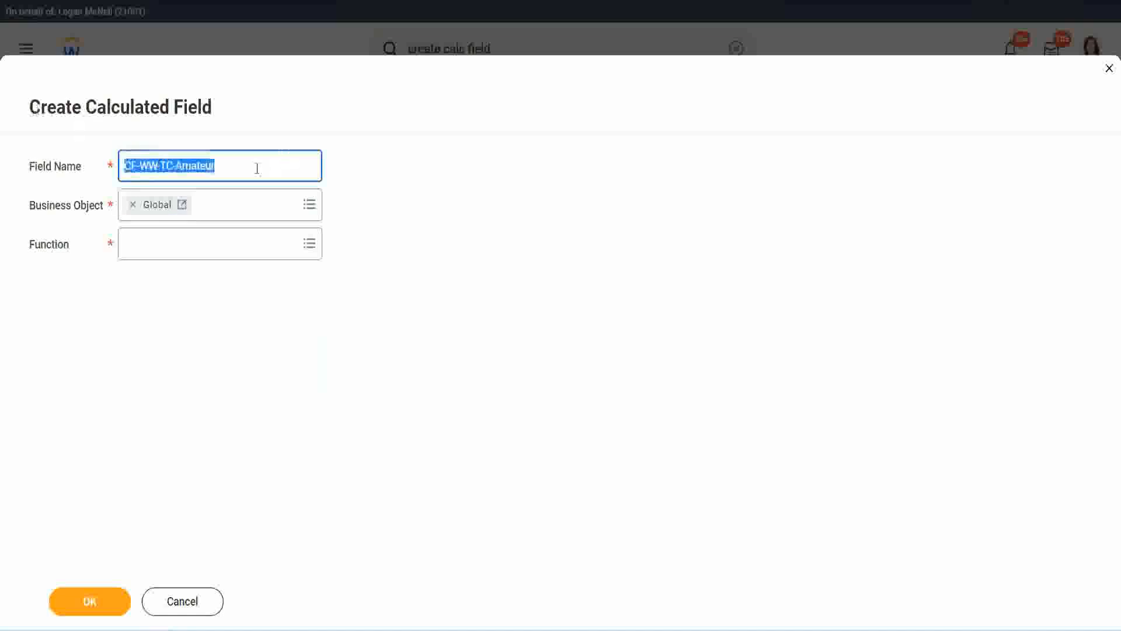
{"action": "left_click", "coordinate": [245, 168]}
{"action": "double_click", "coordinate": [193, 165]}
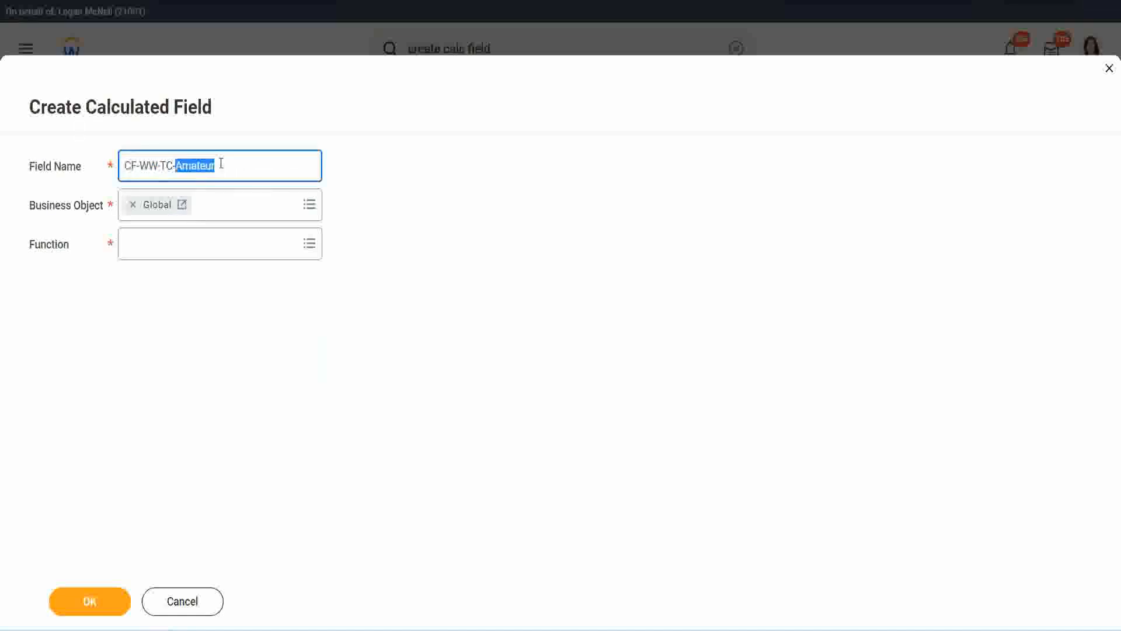
{"action": "left_click", "coordinate": [232, 163]}
{"action": "double_click", "coordinate": [210, 168]}
{"action": "key", "text": "ctrl+c"}
- Set the function to Text Constant and proceed to its calculation settings
{"action": "left_click", "coordinate": [154, 244]}
{"action": "type", "text": "text const"}
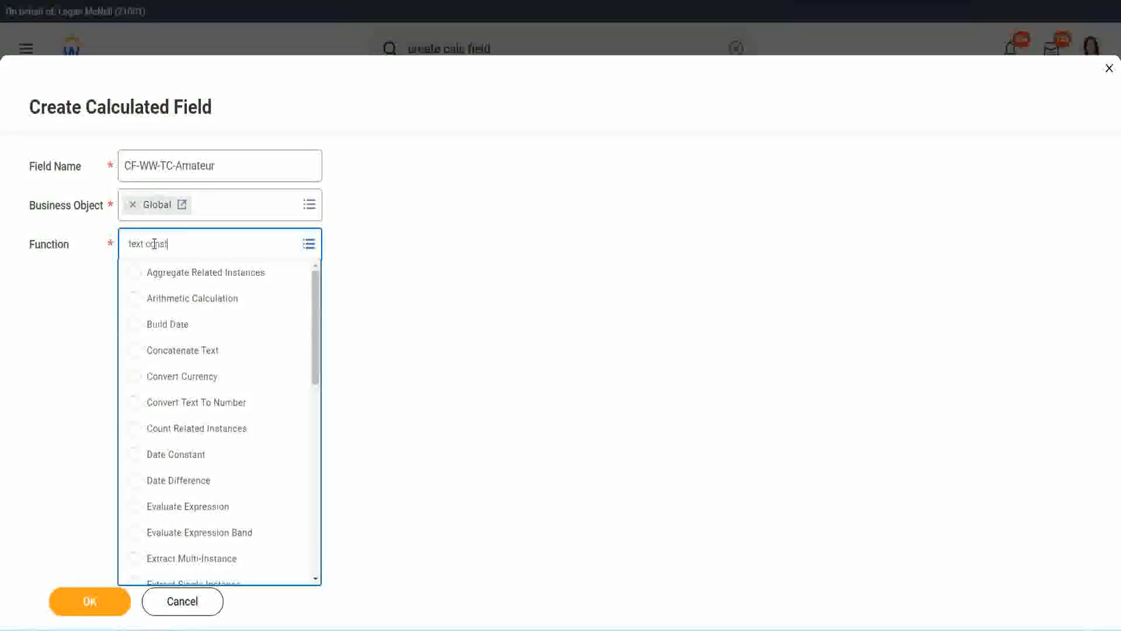
{"action": "key", "text": "Return"}
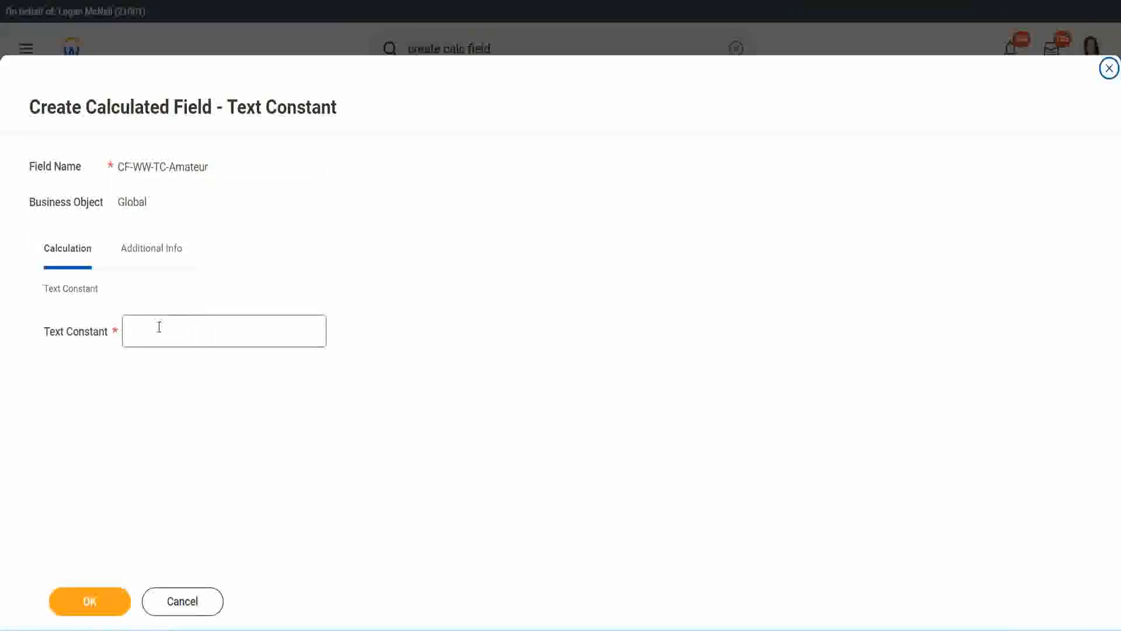
- Set the text constant to "Amateur" and save the field as the first row's return value
{"action": "left_click", "coordinate": [181, 330]}
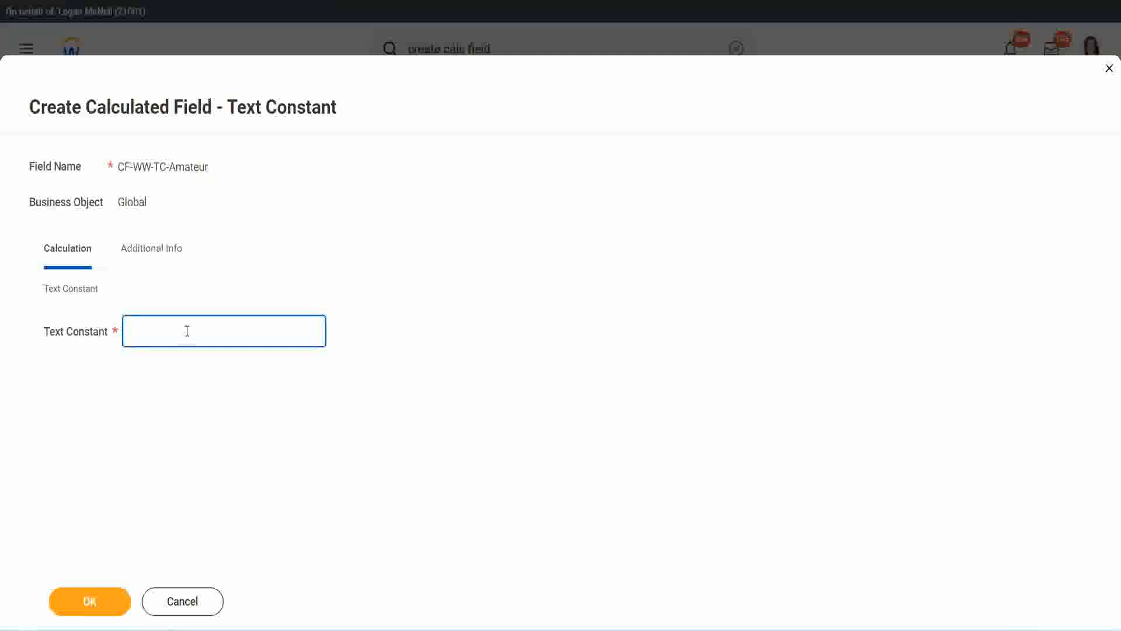
{"action": "key", "text": "ctrl+v"}
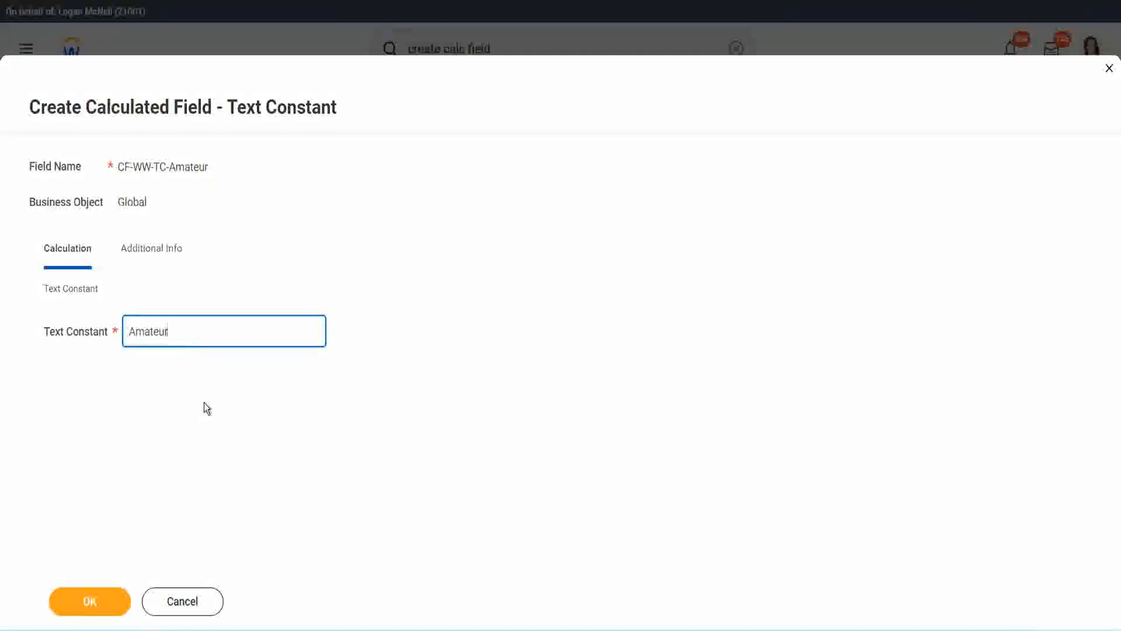
{"action": "left_click", "coordinate": [89, 601]}
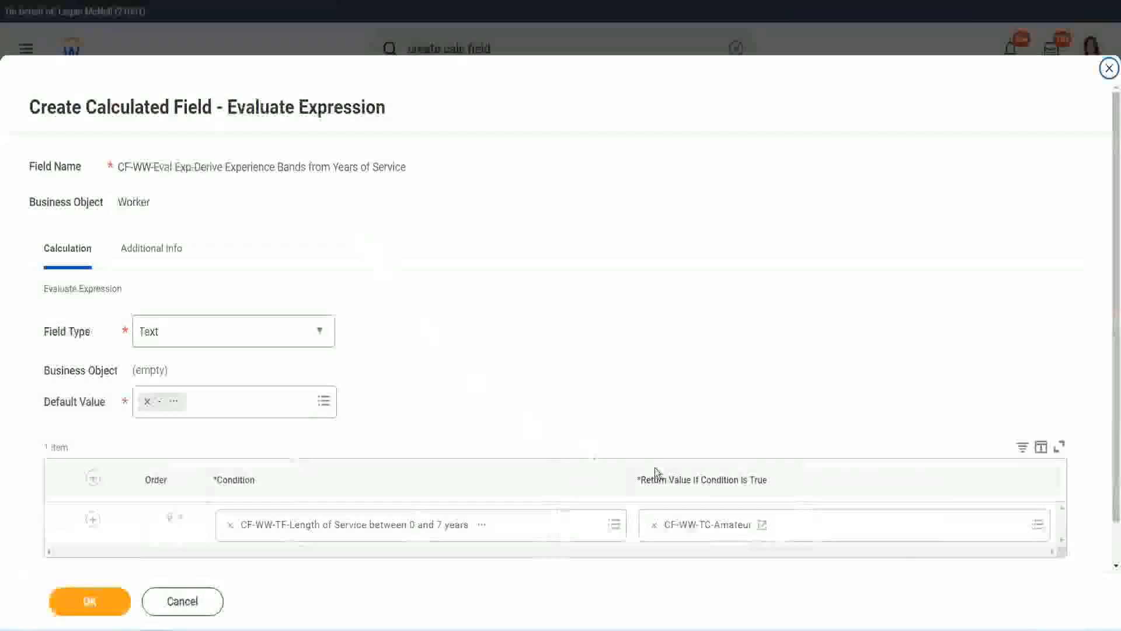
{"action": "right_click", "coordinate": [695, 531]}
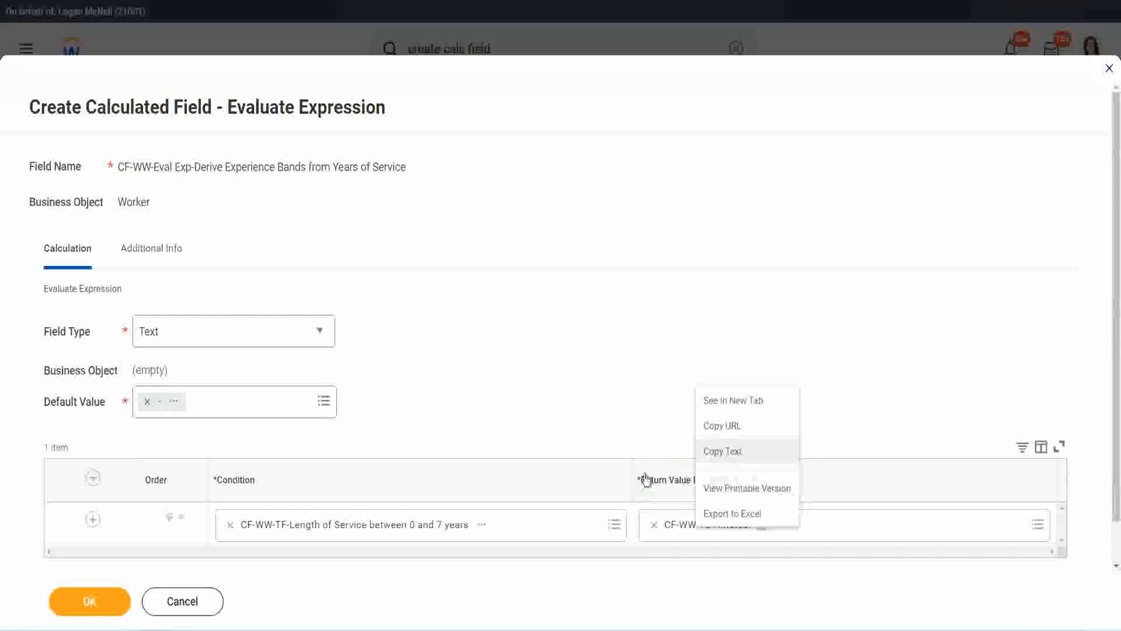
{"action": "left_click", "coordinate": [696, 530]}
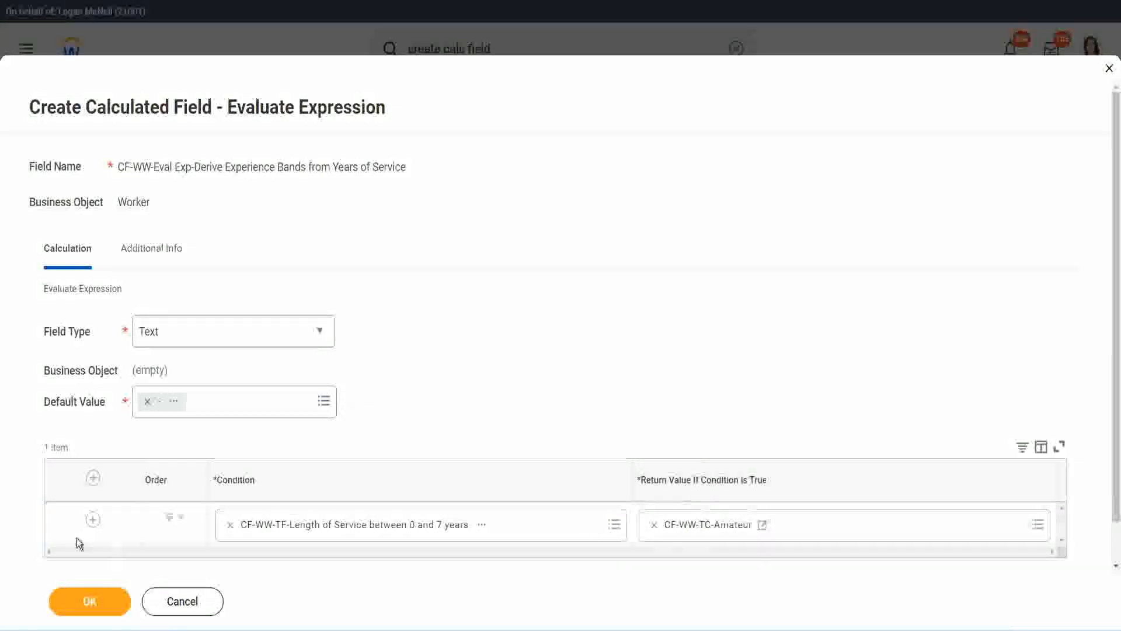
- Add three condition rows and set the second row's condition to "CF-WW-TF-Length of Service between 8 and 15 years"
{"action": "left_click", "coordinate": [90, 525]}
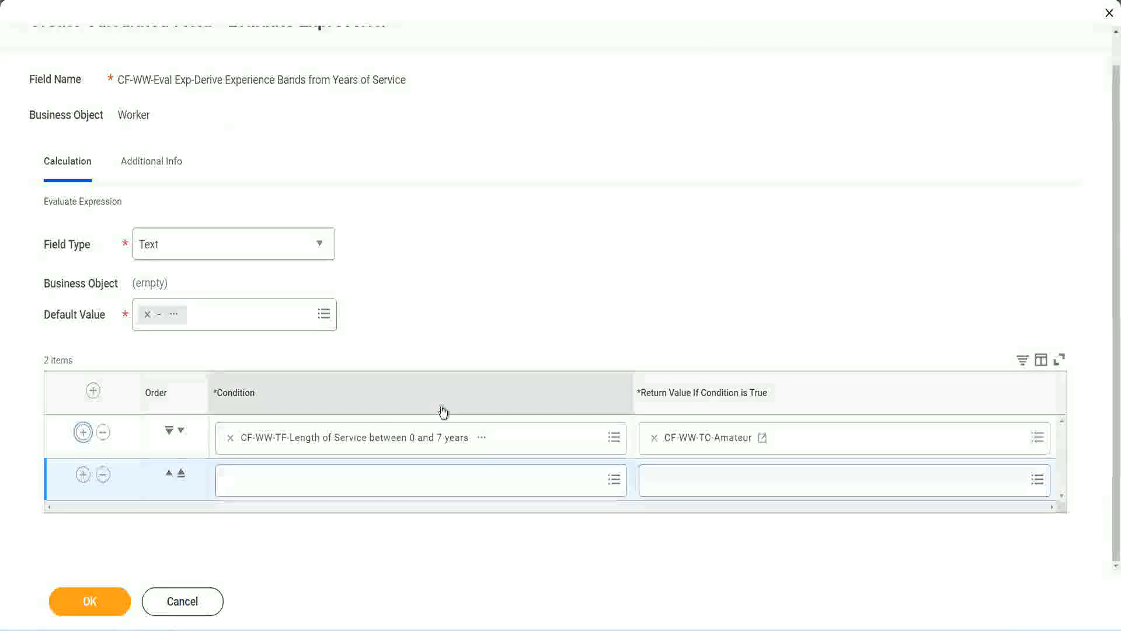
{"action": "left_click", "coordinate": [83, 476]}
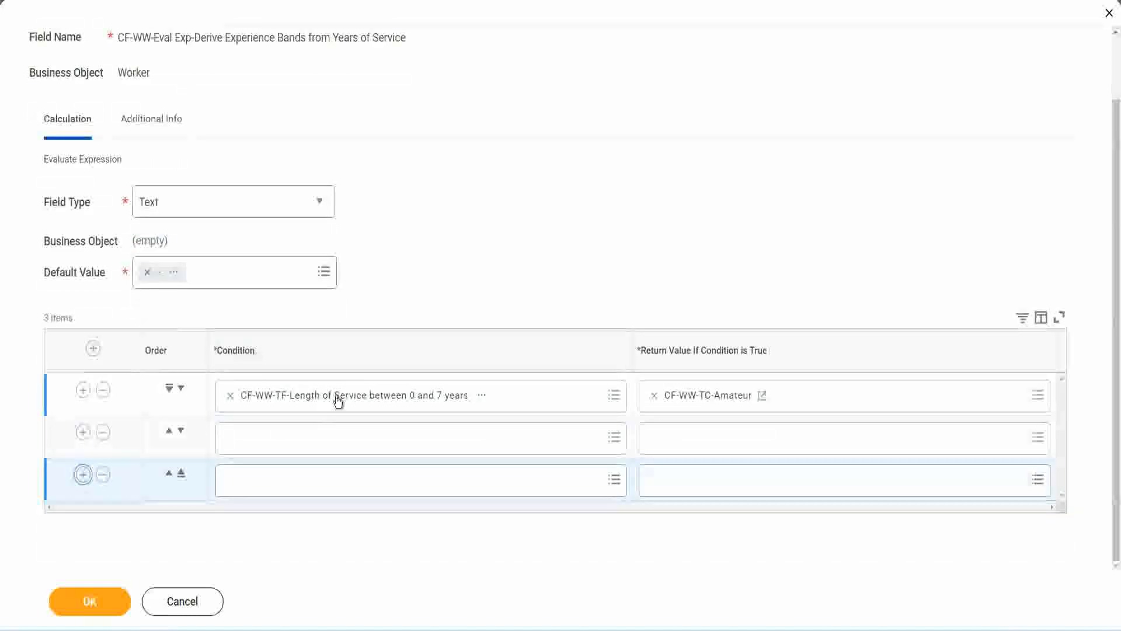
{"action": "left_click", "coordinate": [276, 442]}
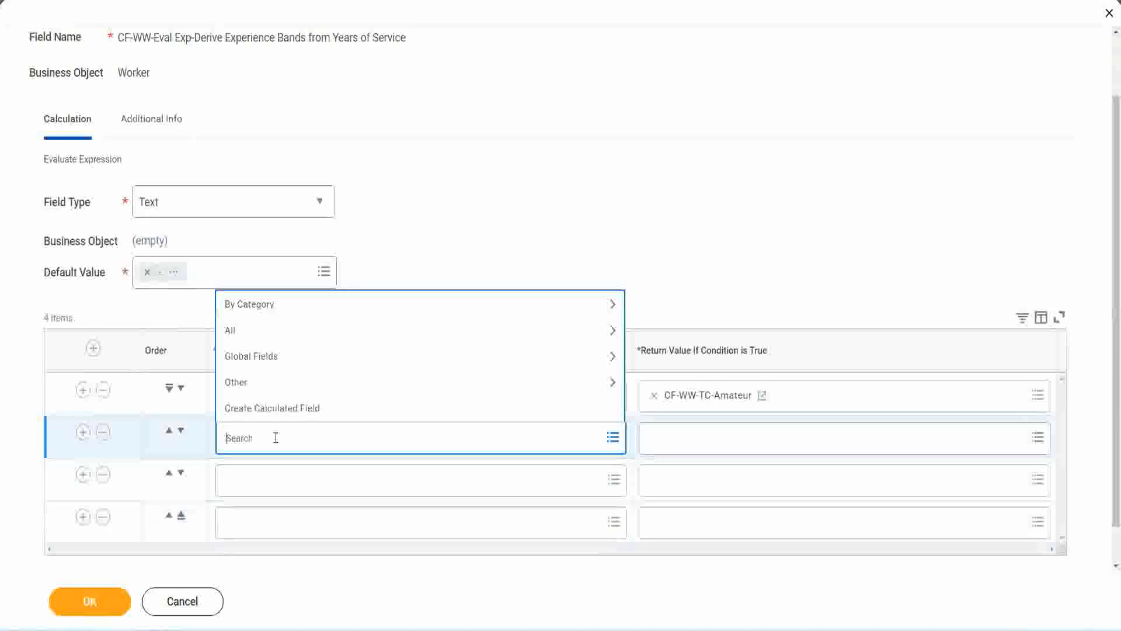
{"action": "type", "text": "cf-ww"}
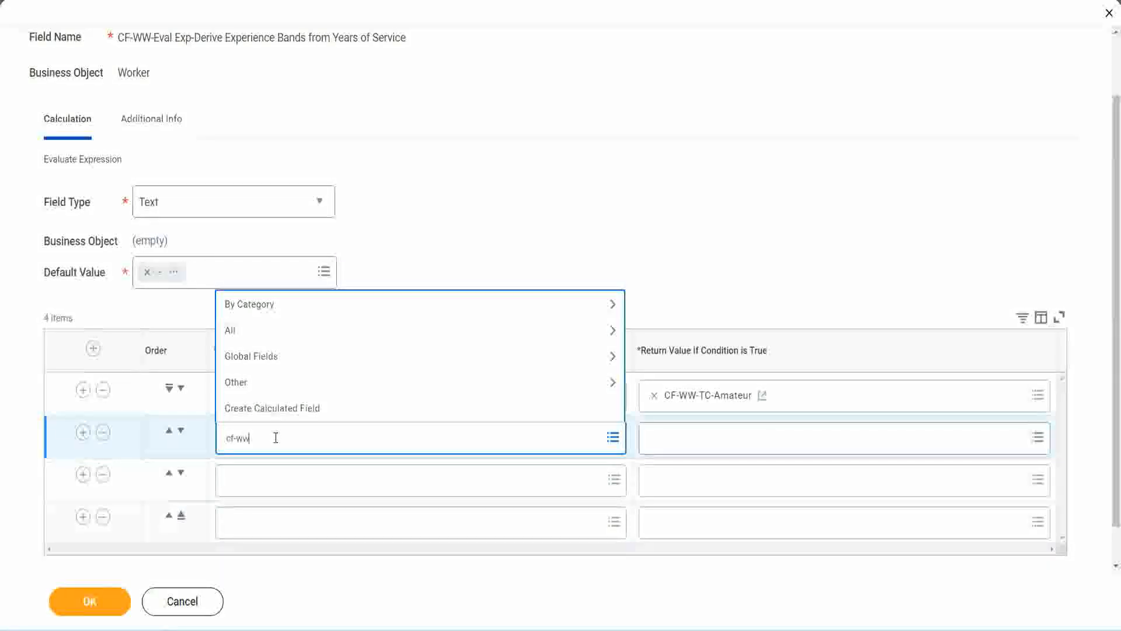
{"action": "type", "text": "-tf"}
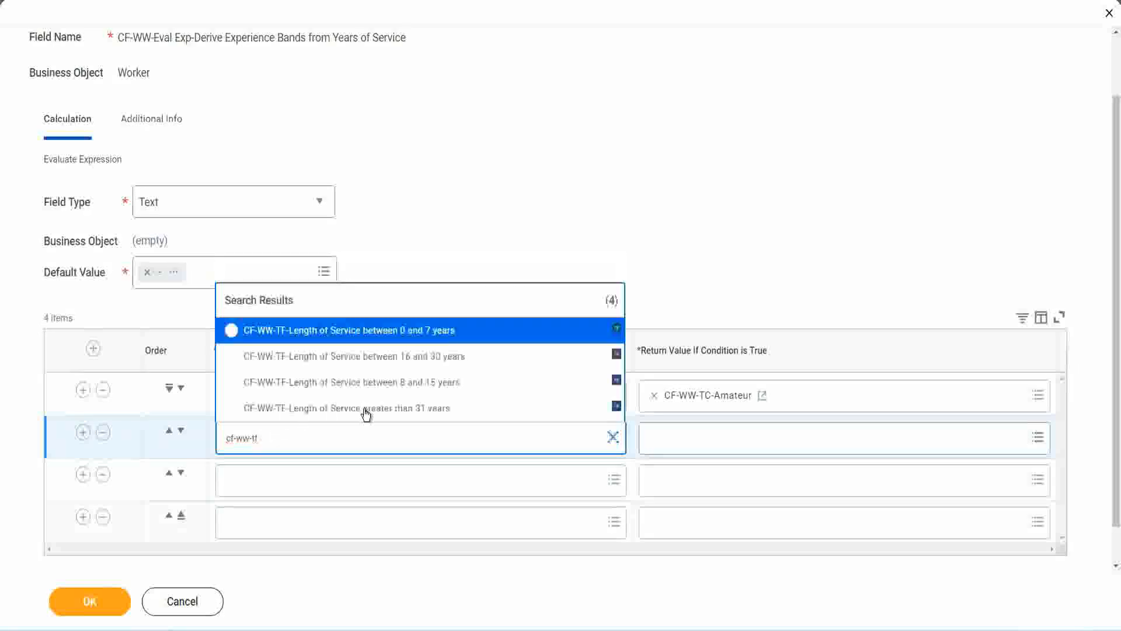
{"action": "left_click", "coordinate": [430, 385]}
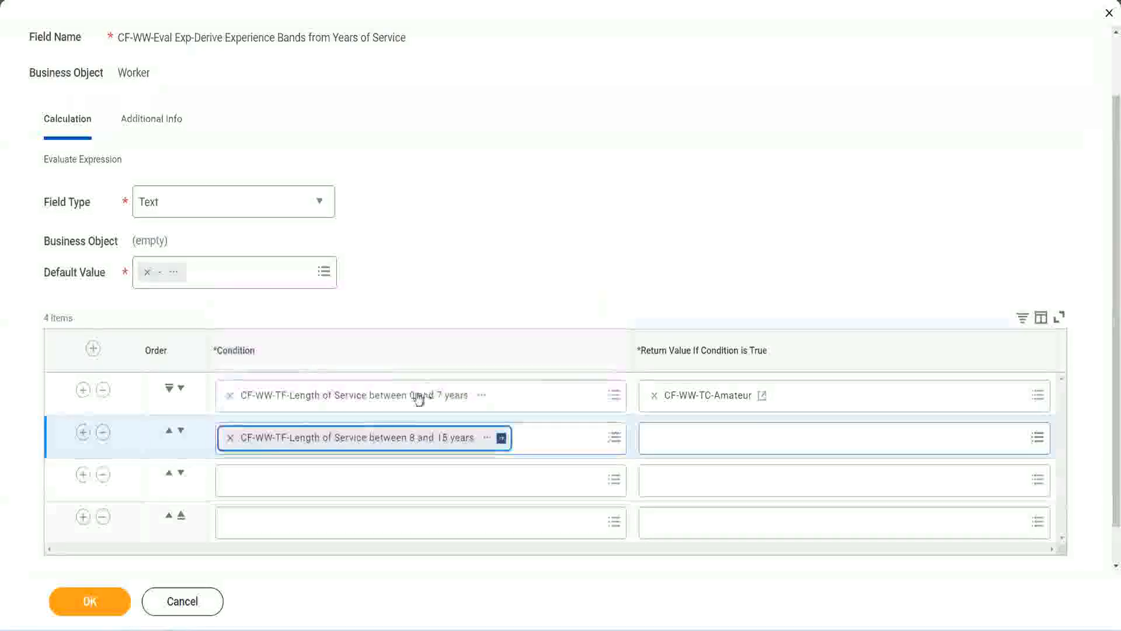
- Set the third row's condition to "CF-WW-TF-Length of Service between 16 and 30 years"
{"action": "left_click", "coordinate": [282, 480]}
{"action": "type", "text": "cf"}
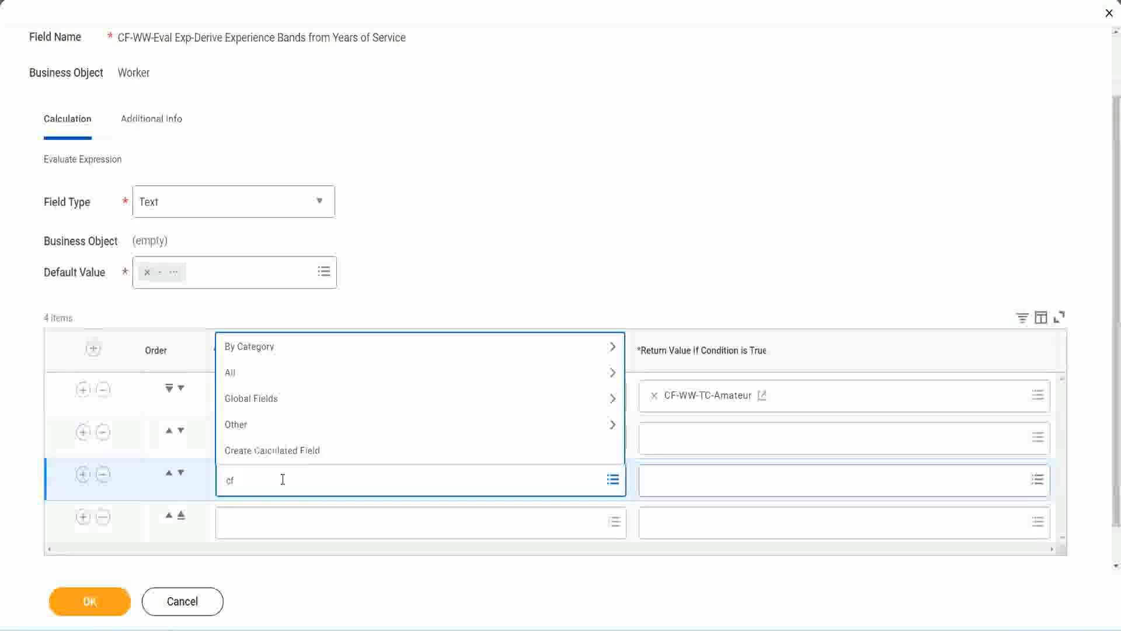
{"action": "type", "text": "-ww-tf"}
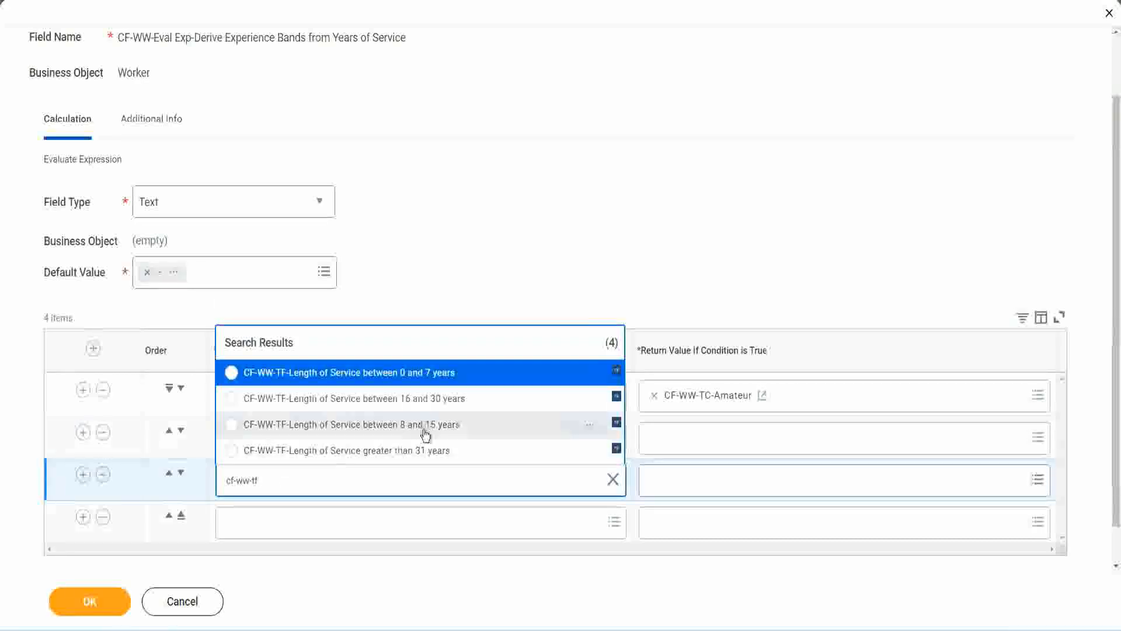
{"action": "left_click", "coordinate": [450, 403]}
- Set the fourth row's condition to "CF-WW-TF-Length of Service greater than 31 years"
{"action": "left_click", "coordinate": [264, 523]}
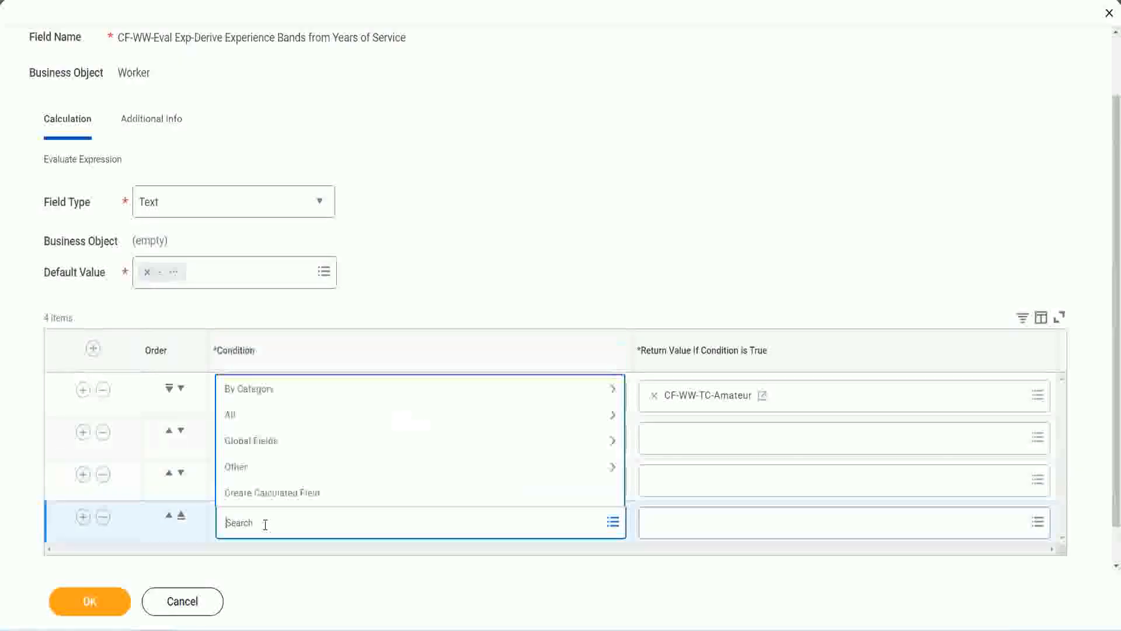
{"action": "type", "text": "cf-ww"}
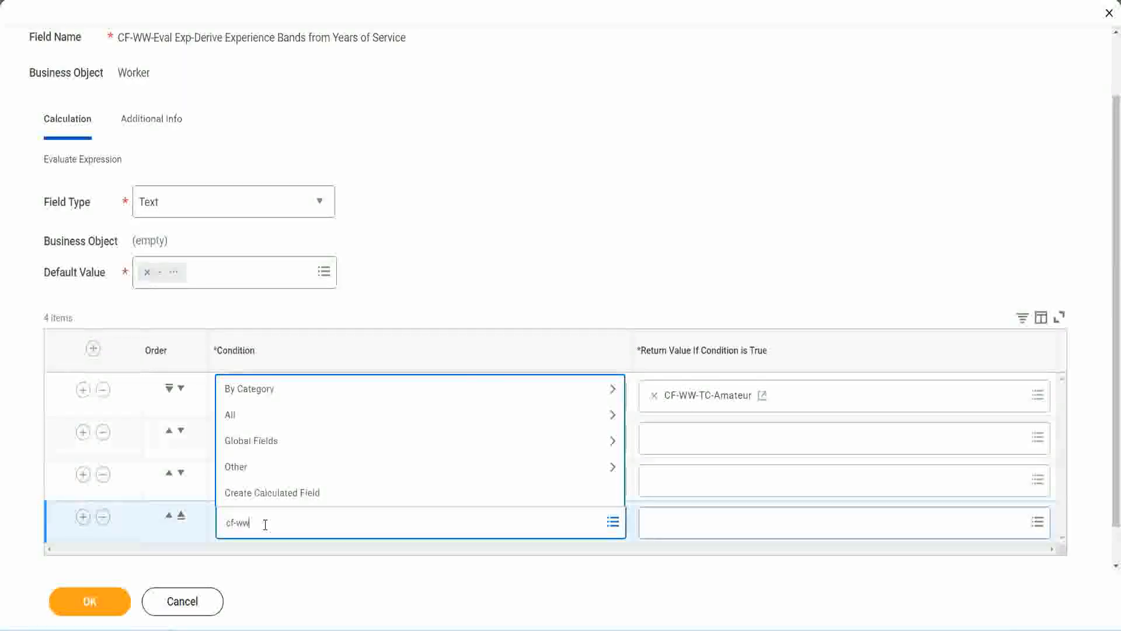
{"action": "type", "text": " tf 31"}
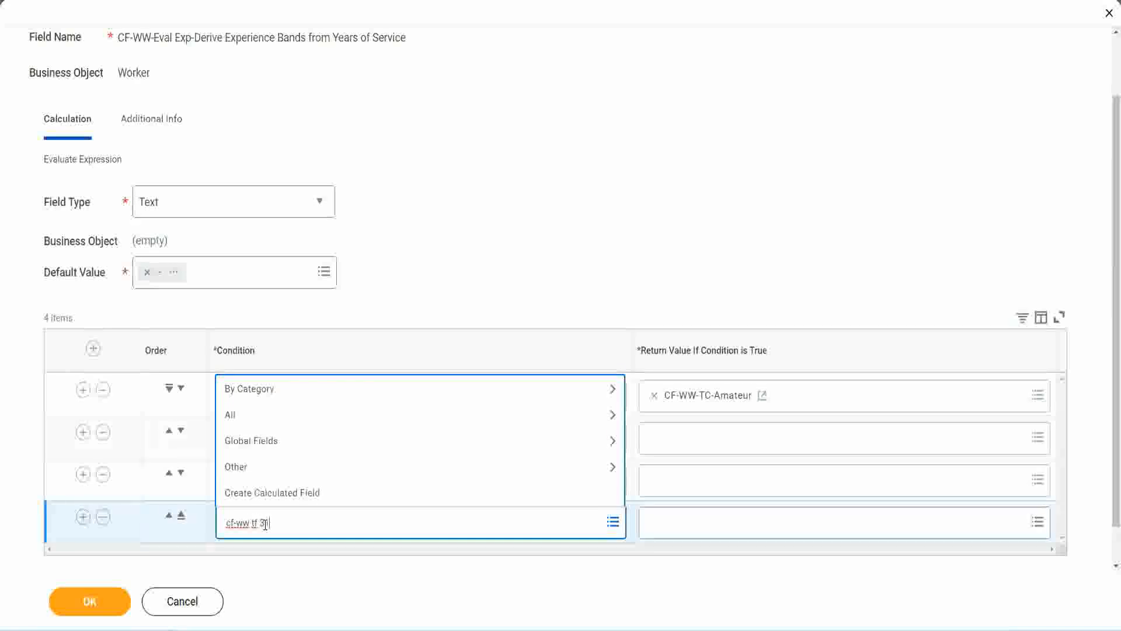
{"action": "key", "text": "Return"}
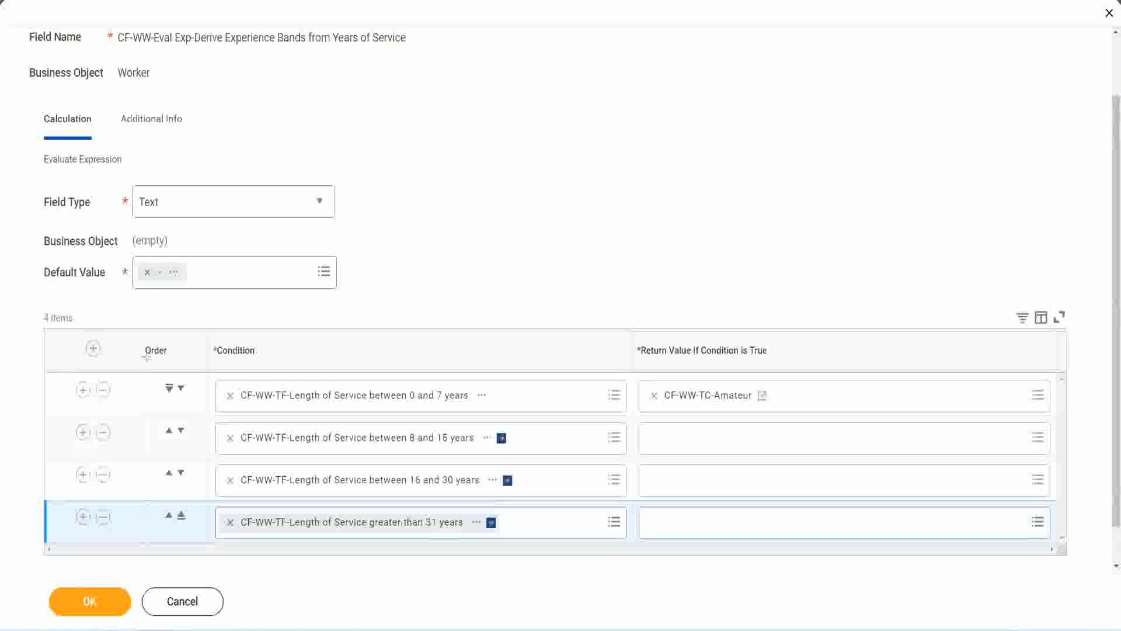
- Try the 8 to 15 years condition above the 0 to 7 years condition and restore the original order
{"action": "left_click_drag", "start_coordinate": [126, 341], "coordinate": [125, 462]}
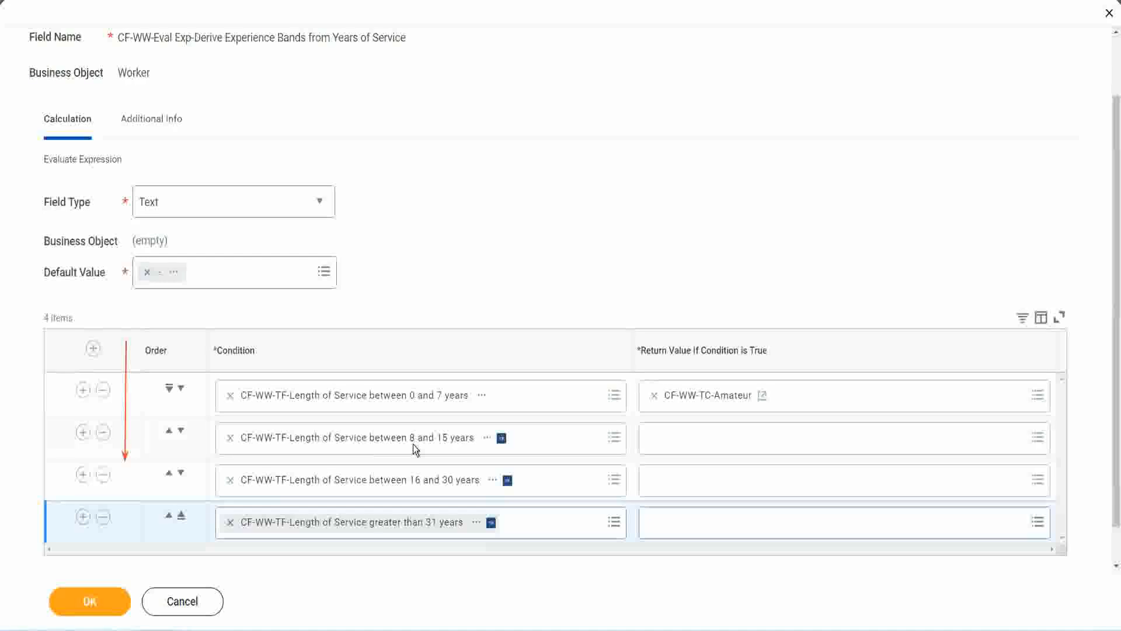
{"action": "left_click", "coordinate": [169, 433]}
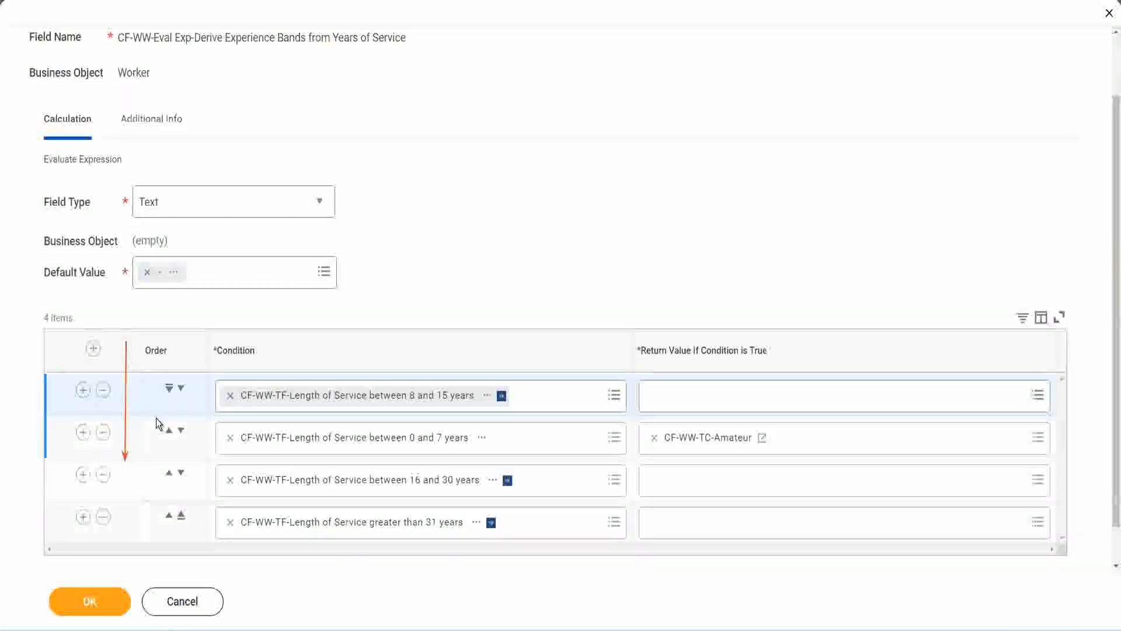
{"action": "left_click", "coordinate": [181, 388]}
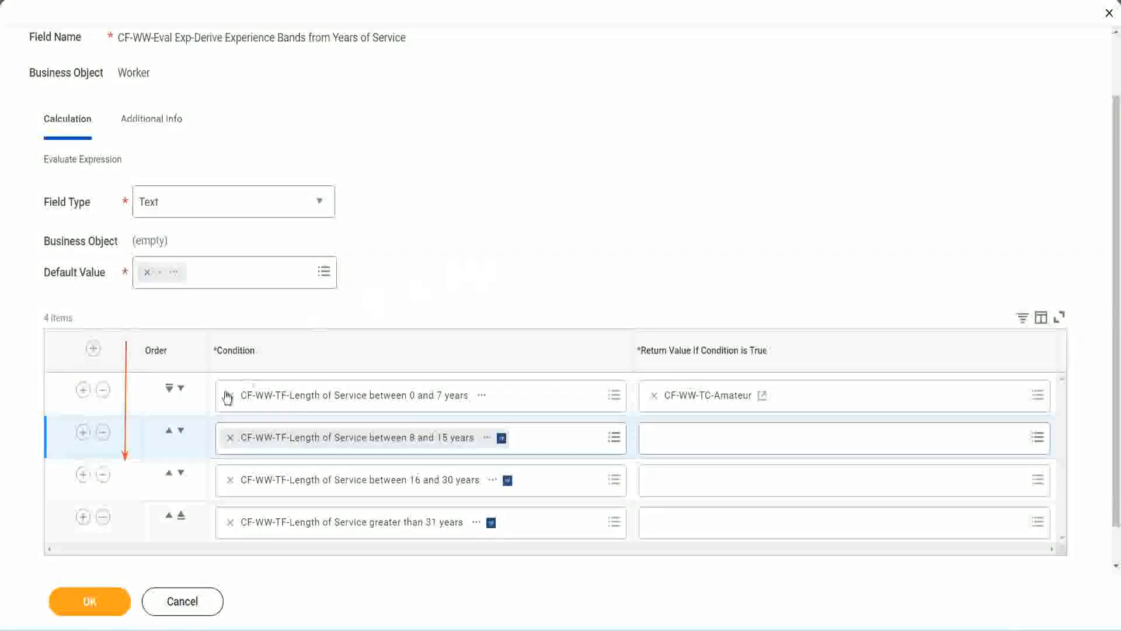
- Copy the name CF-WW-TC-Amateur while temporarily moving the 8 to 15 years condition to the first row and back
{"action": "left_click", "coordinate": [170, 432]}
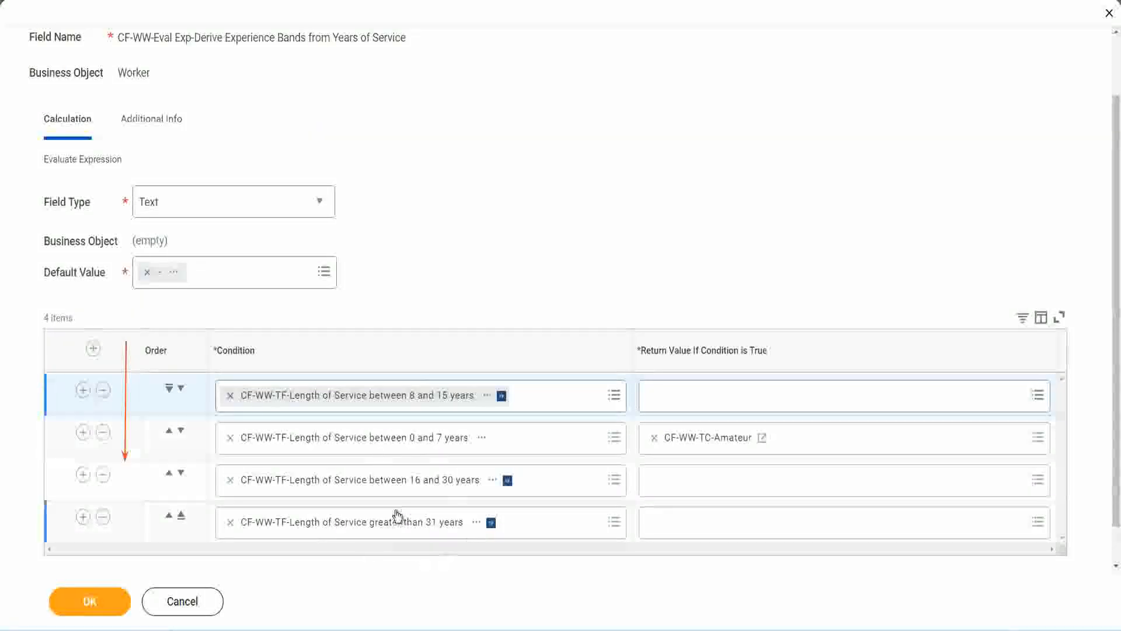
{"action": "right_click", "coordinate": [710, 445]}
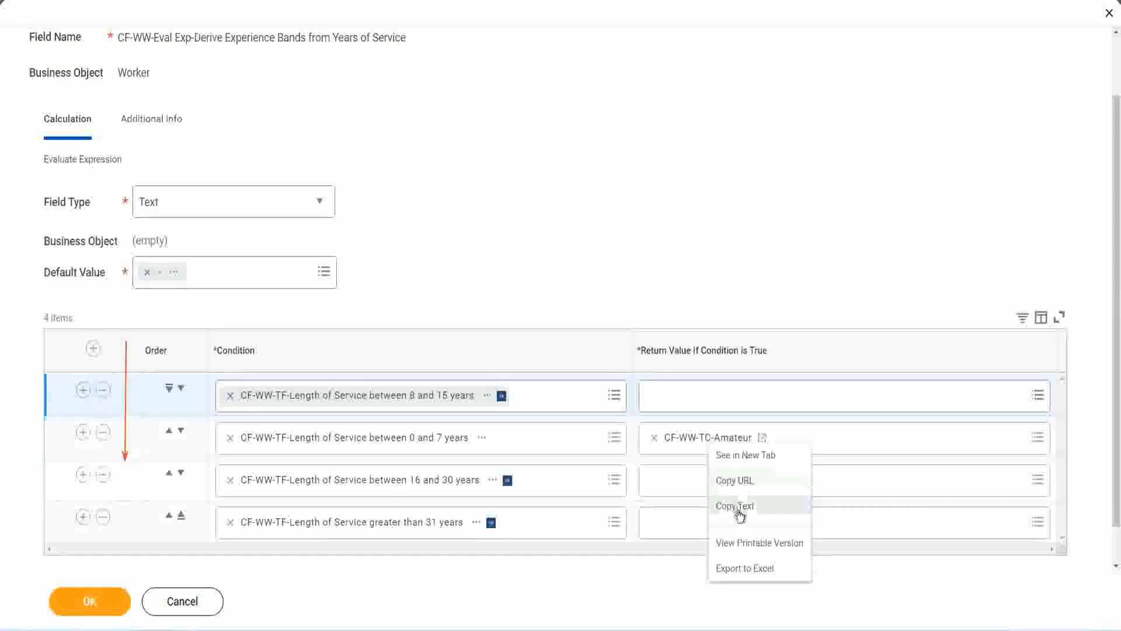
{"action": "left_click", "coordinate": [739, 510]}
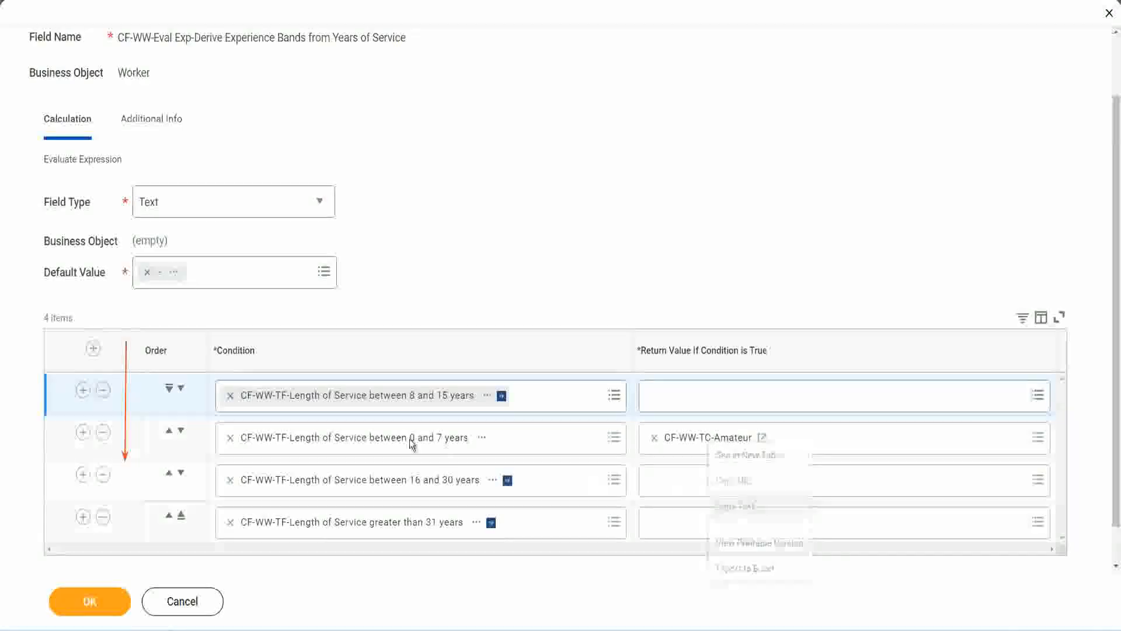
{"action": "left_click", "coordinate": [181, 389]}
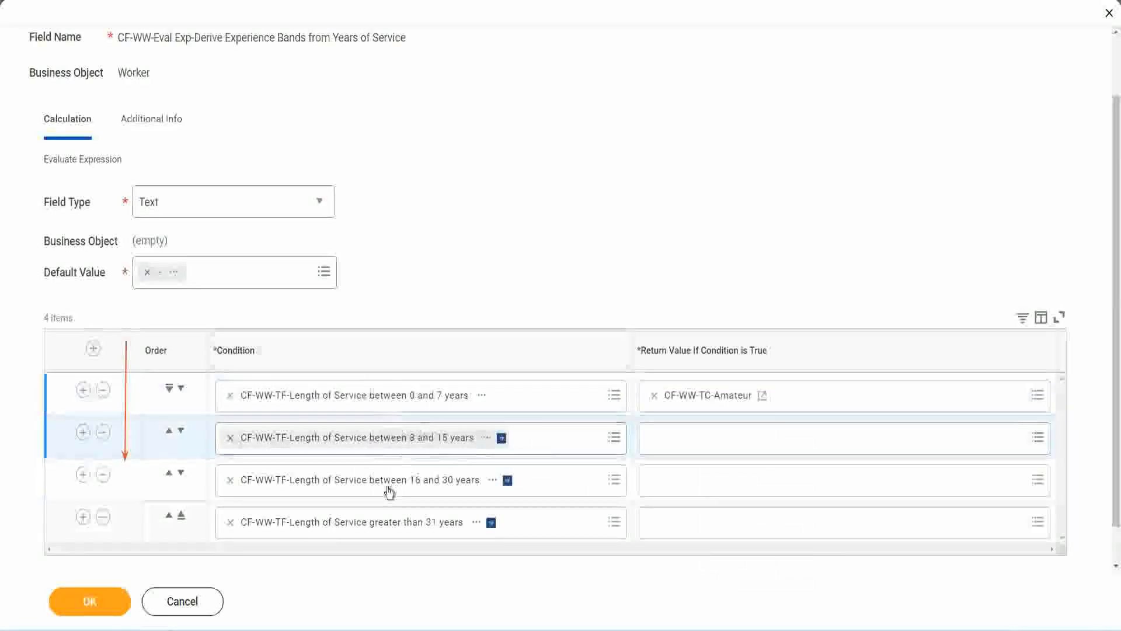
- Start a calculated field for the second row's return value, named CF-WW-TC-Experienced, with business object Global and function Text Constant
{"action": "left_click", "coordinate": [654, 439]}
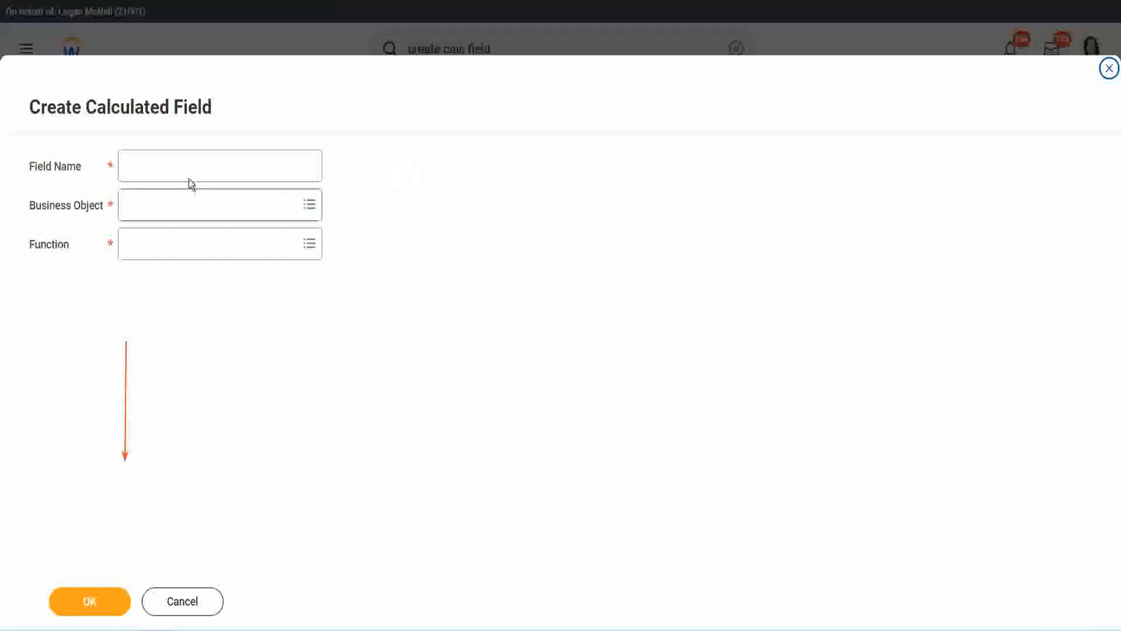
{"action": "left_click", "coordinate": [179, 166]}
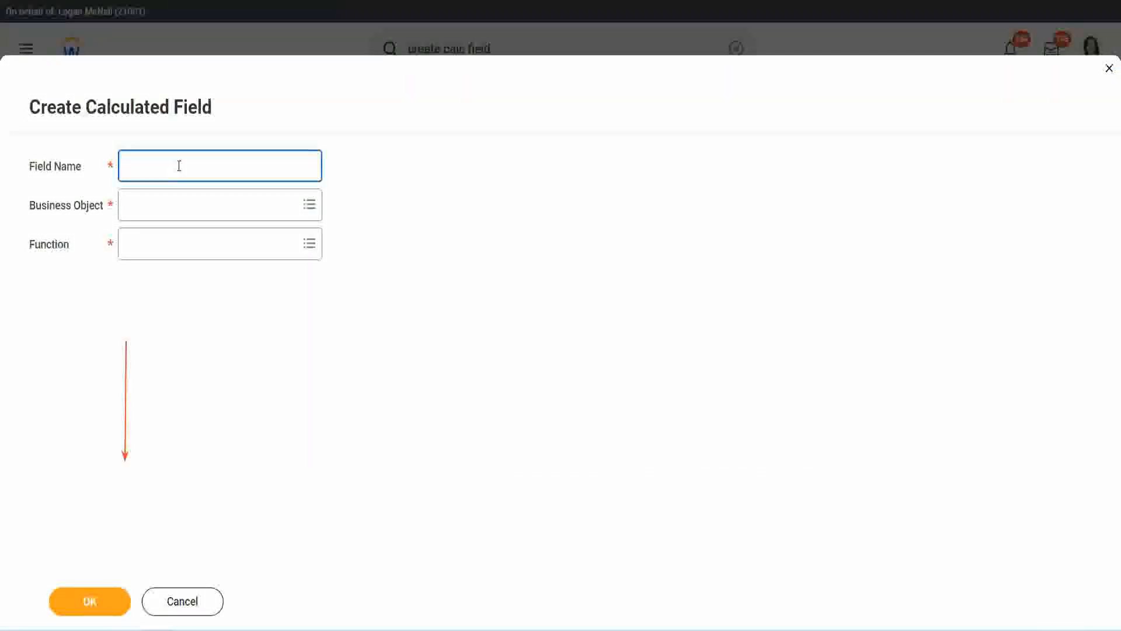
{"action": "key", "text": "ctrl+v"}
{"action": "double_click", "coordinate": [215, 166]}
{"action": "type", "text": "Ex"}
{"action": "type", "text": "per"}
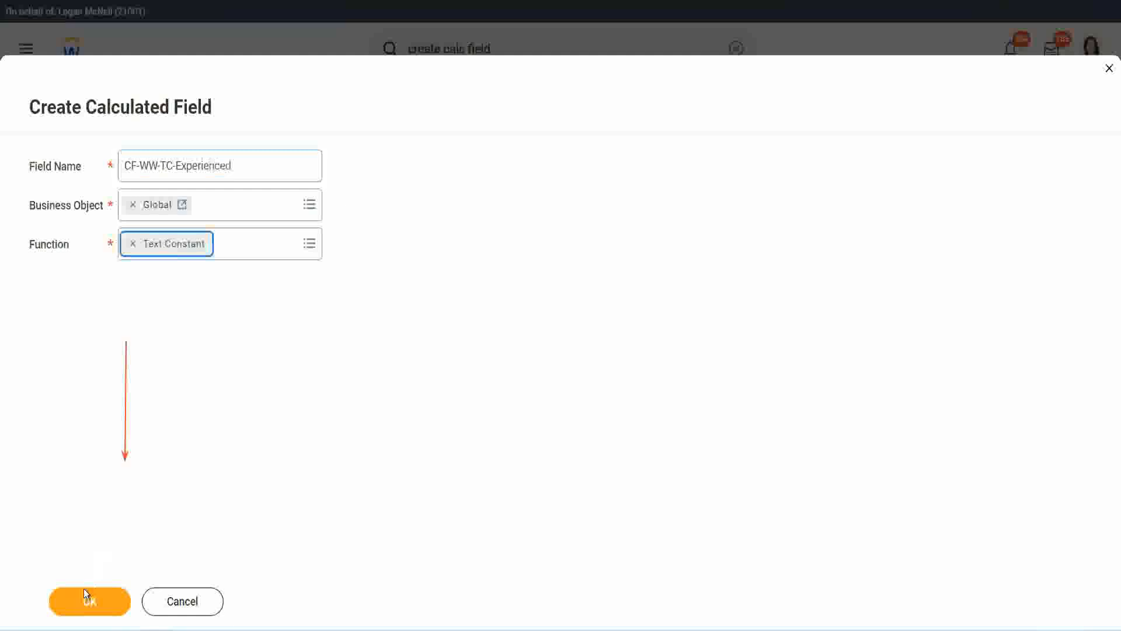
- Enter the band name from CF-WW-TC-Experienced as the text constant and save the field as the second row's return value
{"action": "left_click", "coordinate": [88, 599]}
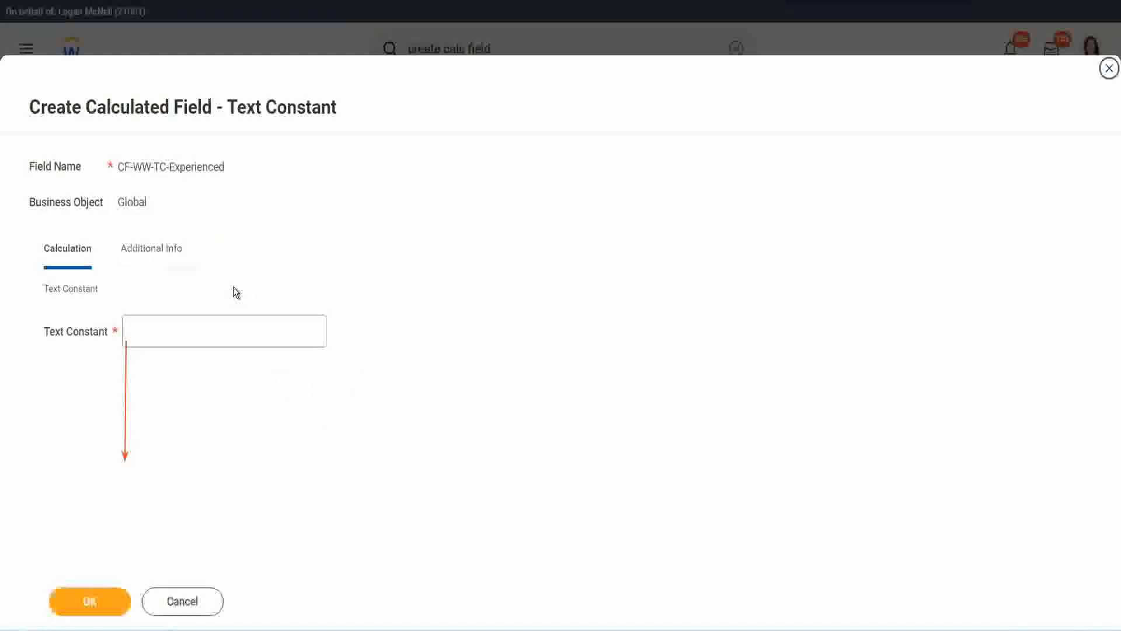
{"action": "left_click", "coordinate": [170, 331]}
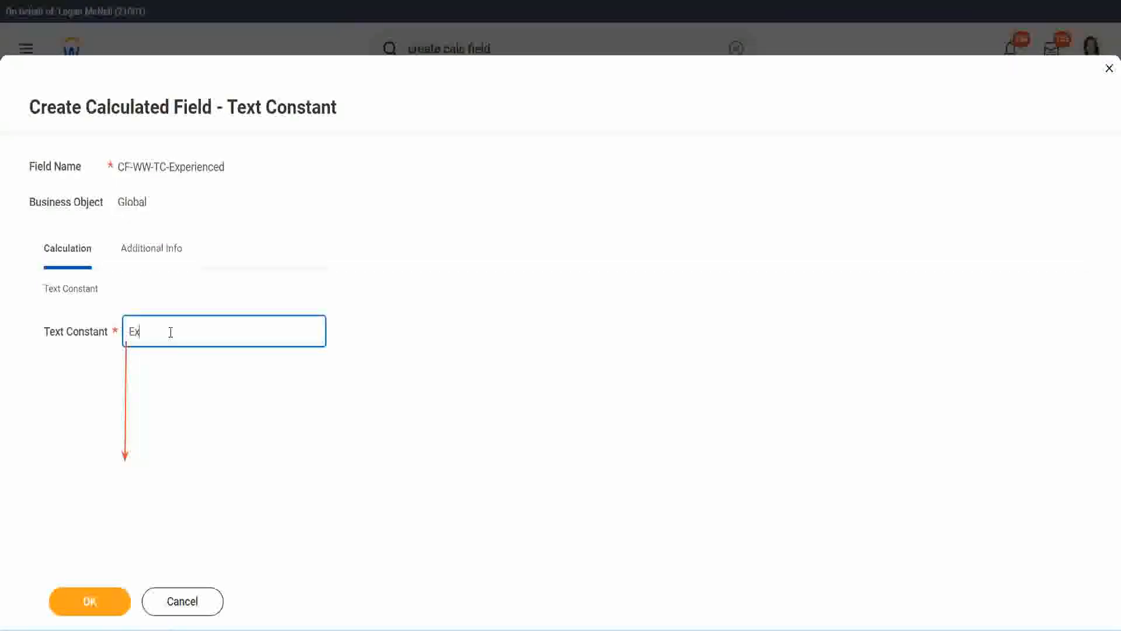
{"action": "left_click", "coordinate": [92, 601]}
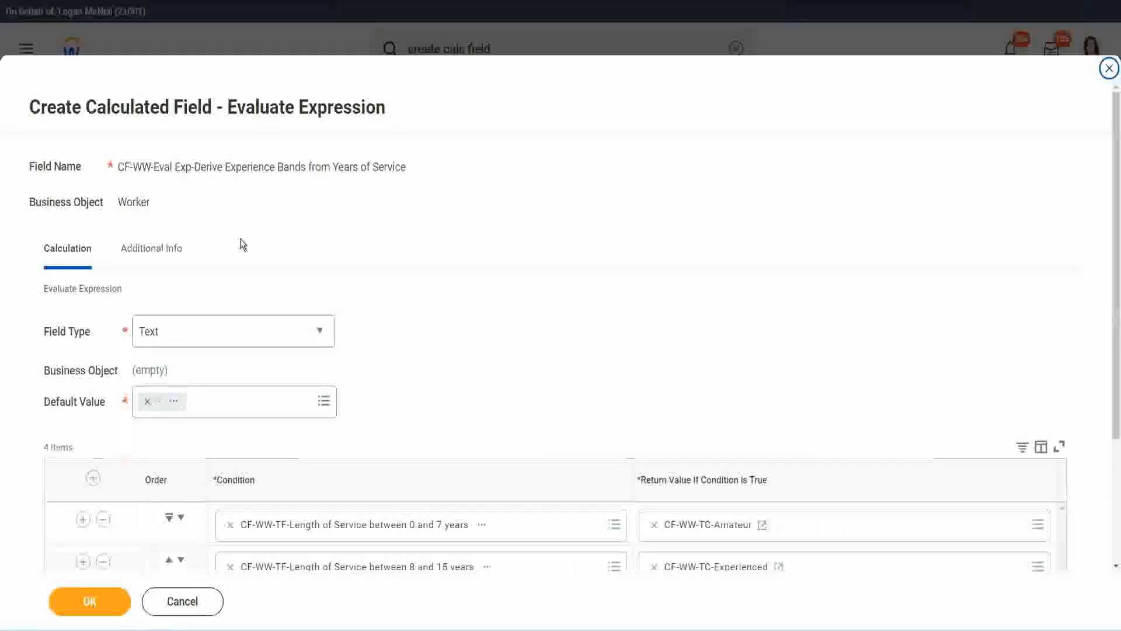
- Start a calculated field for the third row's return value with the copied name CF-WW-TC-Amateur and business object Global
{"action": "scroll", "coordinate": [518, 304], "scroll_direction": "down", "scroll_amount": 3}
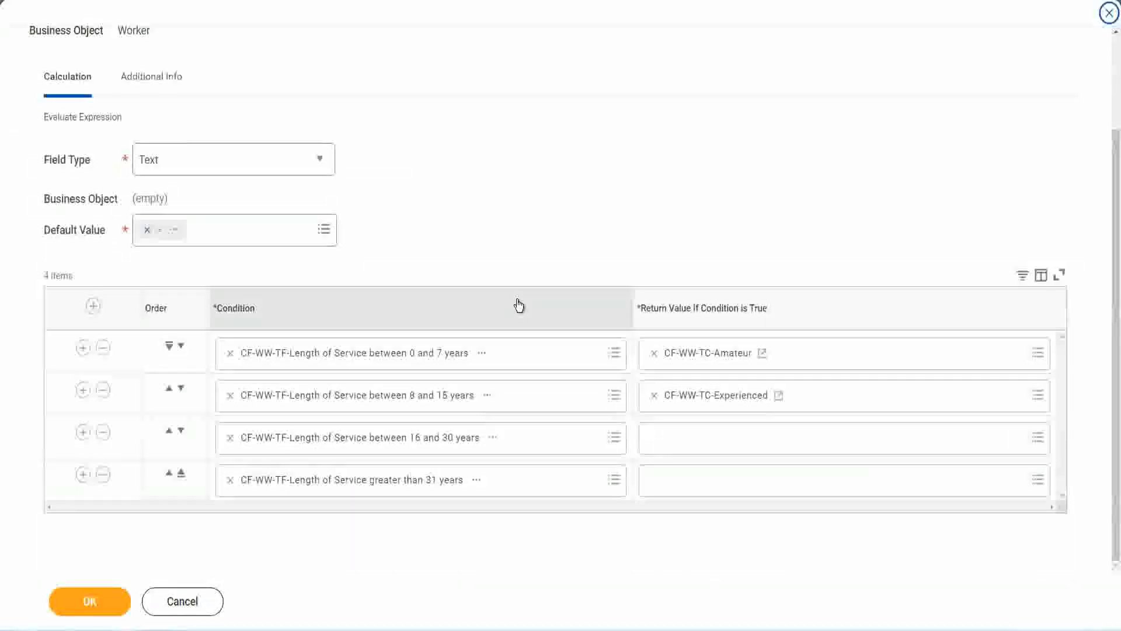
{"action": "left_click", "coordinate": [699, 443]}
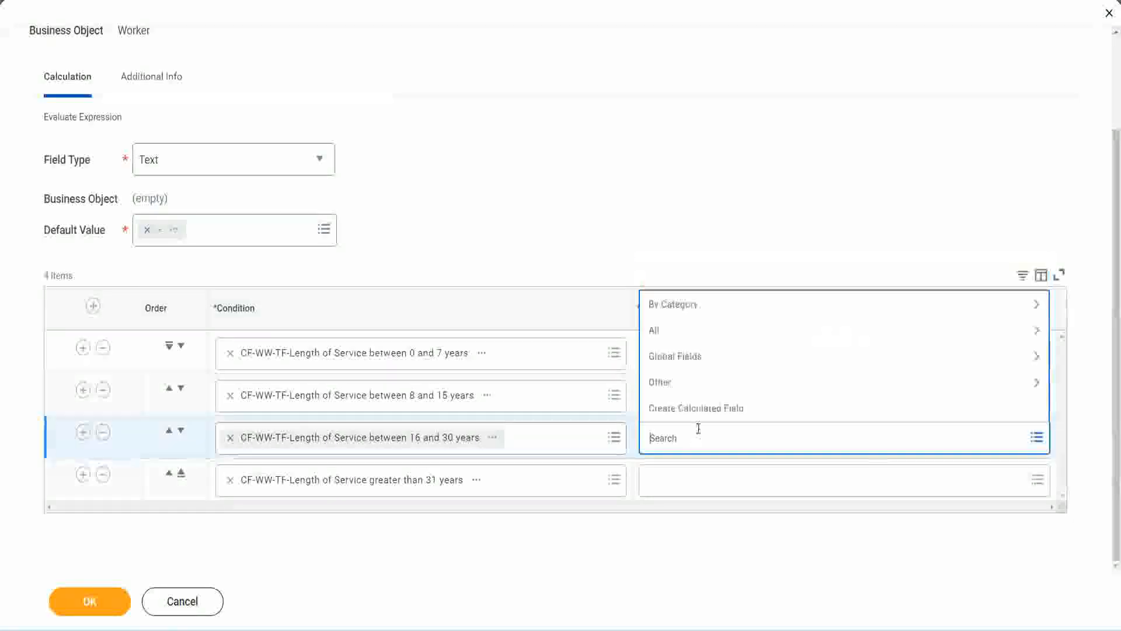
{"action": "left_click", "coordinate": [459, 318]}
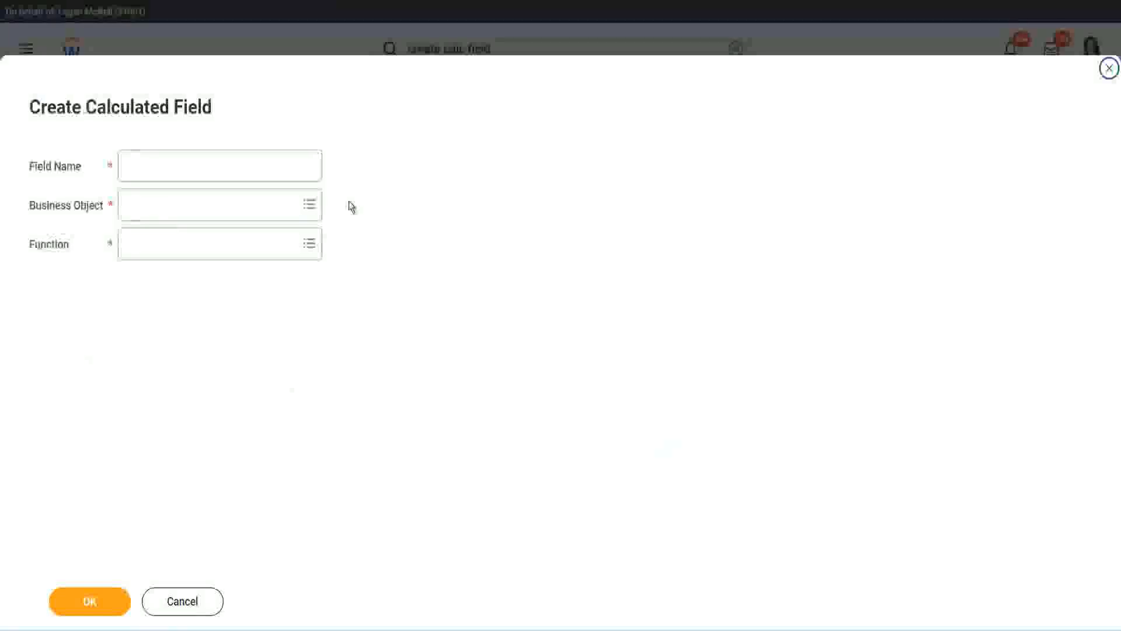
{"action": "left_click", "coordinate": [237, 168]}
{"action": "key", "text": "ctrl+v"}
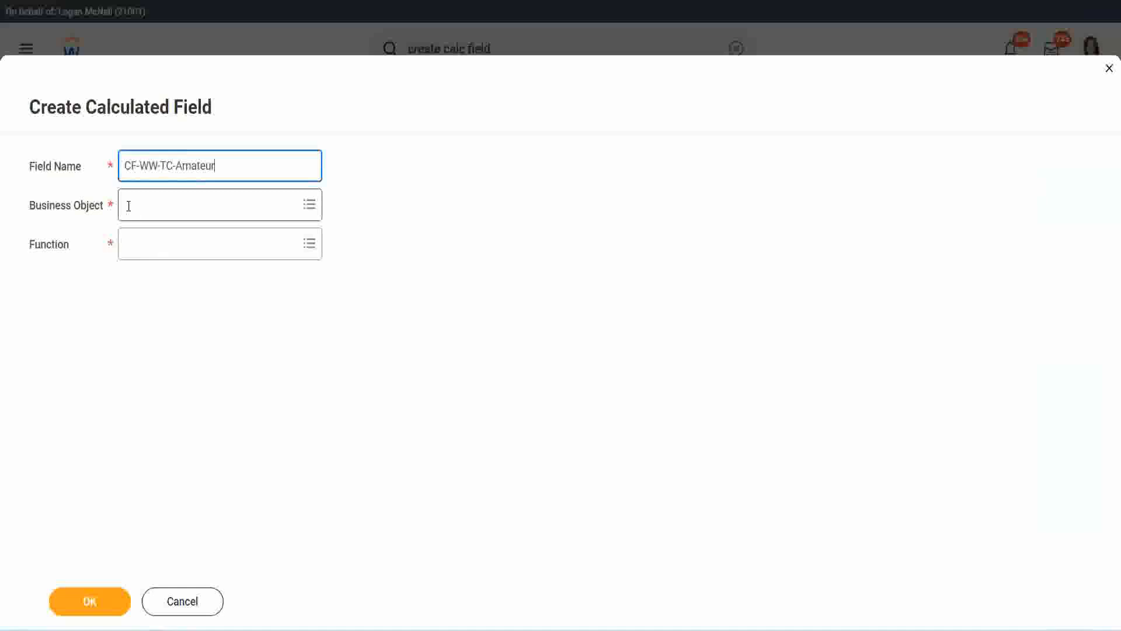
{"action": "left_click", "coordinate": [128, 205]}
{"action": "type", "text": "global"}
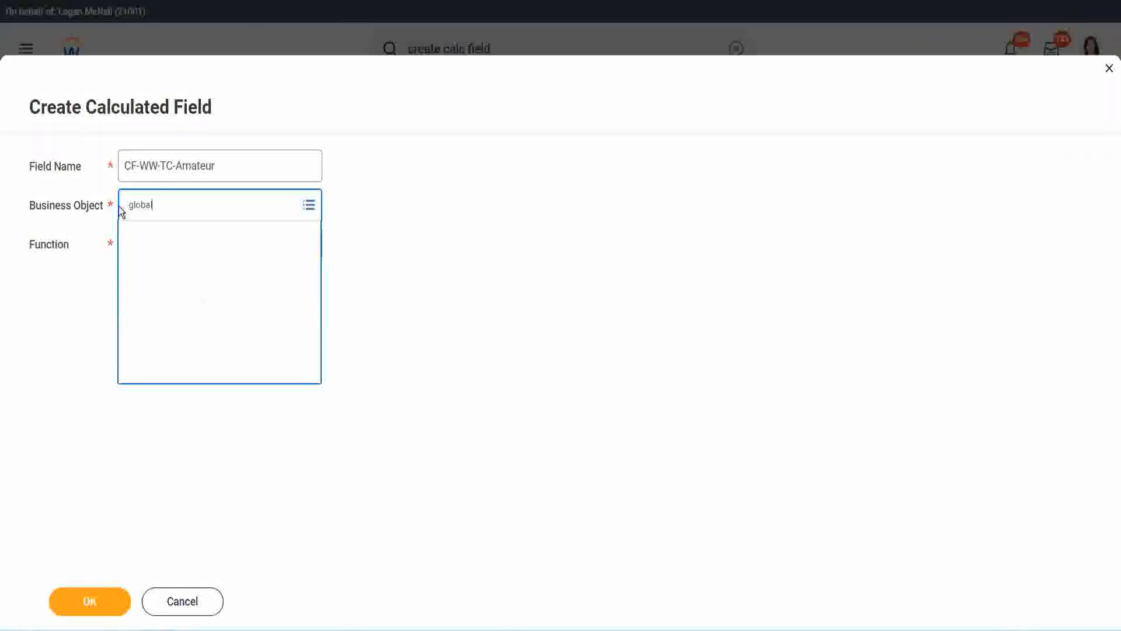
- Change the new field's name to CF-WW-TC-Senior
{"action": "left_click", "coordinate": [183, 176]}
{"action": "double_click", "coordinate": [193, 166]}
{"action": "type", "text": "S"}
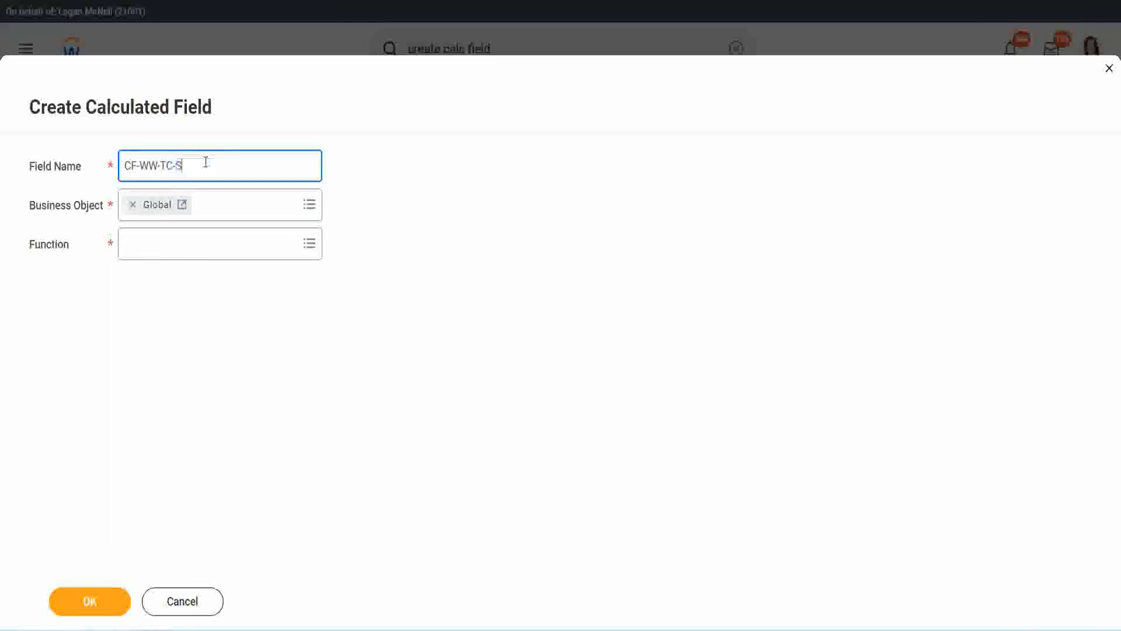
{"action": "type", "text": "enior"}
- Set the function of CF-WW-TC-Senior to Text Constant
{"action": "left_click", "coordinate": [179, 254]}
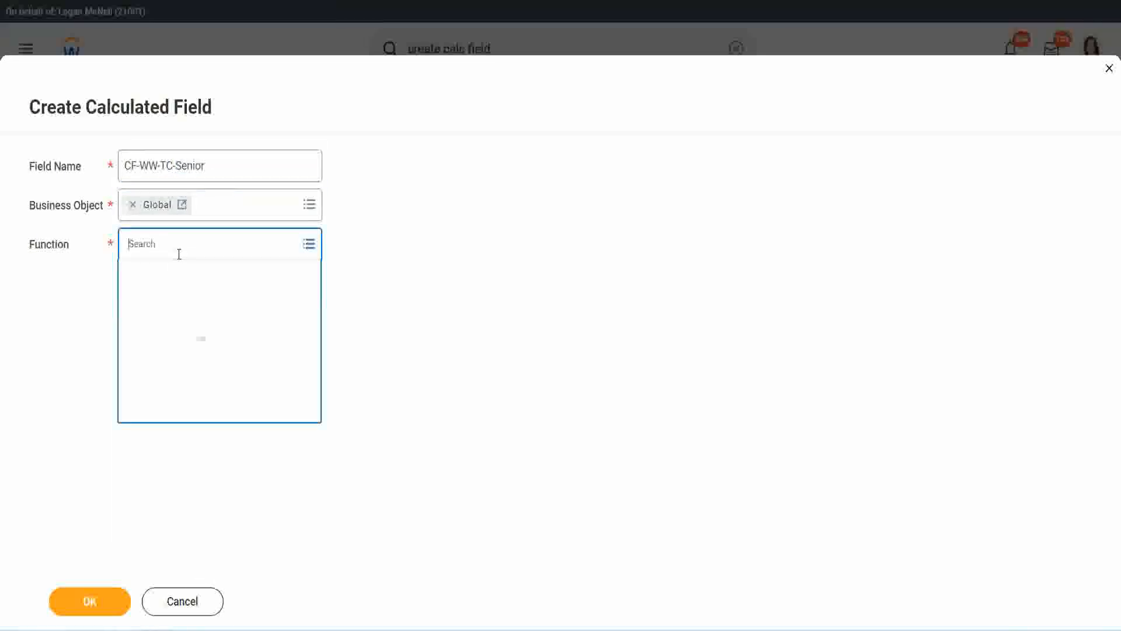
{"action": "type", "text": "tc"}
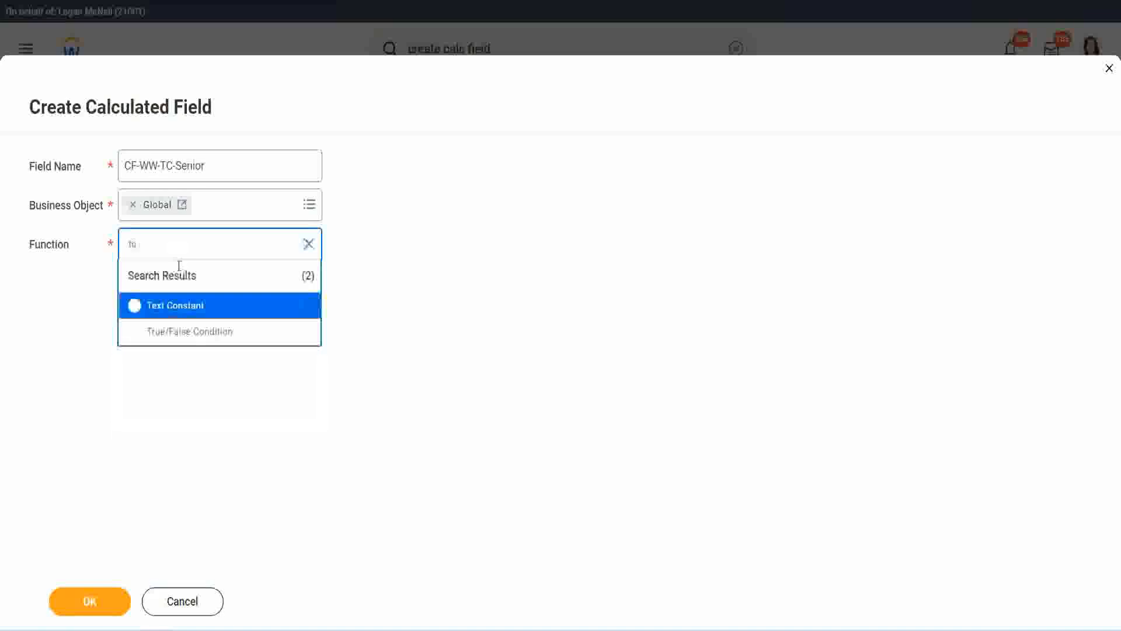
{"action": "left_click", "coordinate": [173, 305]}
- Enter the band name from CF-WW-TC-Senior as the text constant and save the field as the third row's return value
{"action": "left_click", "coordinate": [100, 605]}
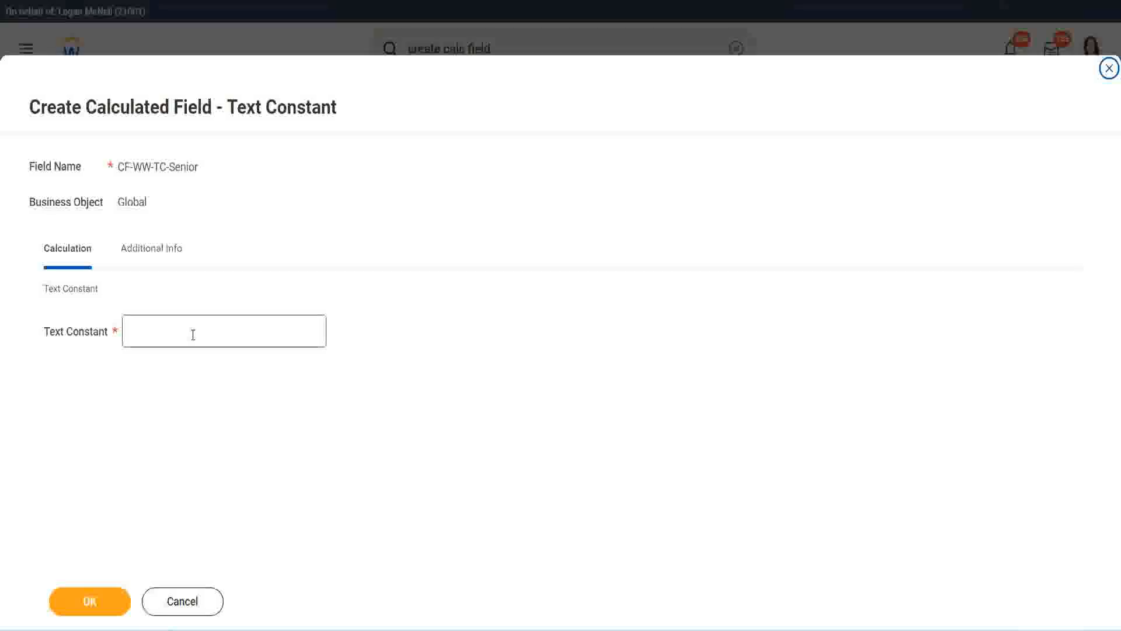
{"action": "left_click", "coordinate": [189, 328]}
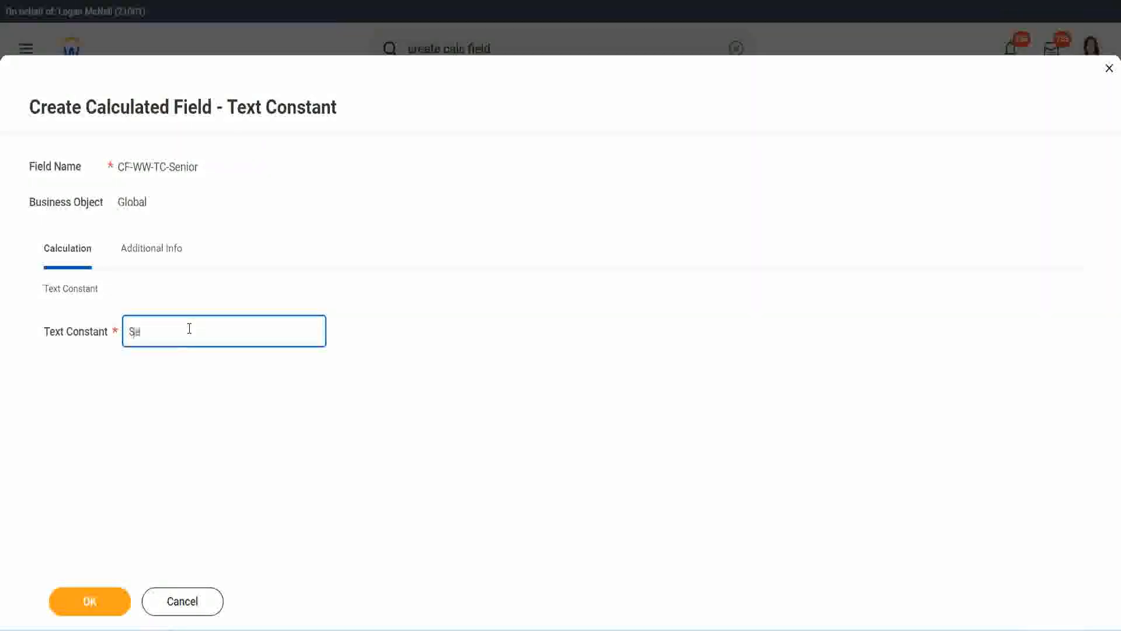
{"action": "left_click", "coordinate": [111, 602]}
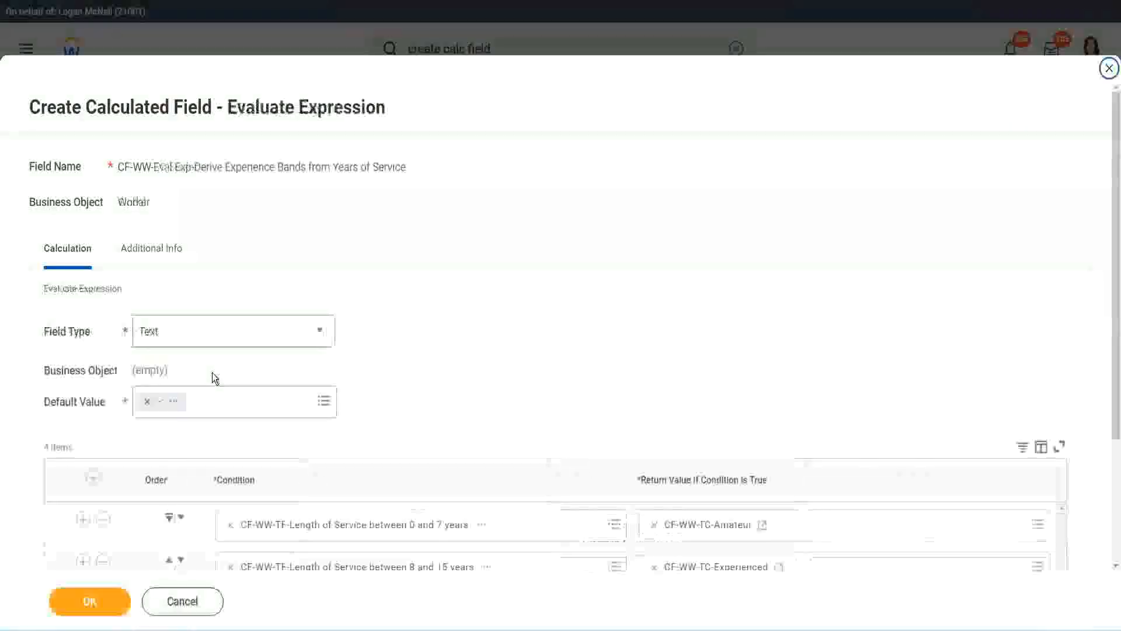
- Copy the field name CF-WW-TC-Senior from the third row's return value
{"action": "scroll", "coordinate": [811, 419], "scroll_direction": "down", "scroll_amount": 3}
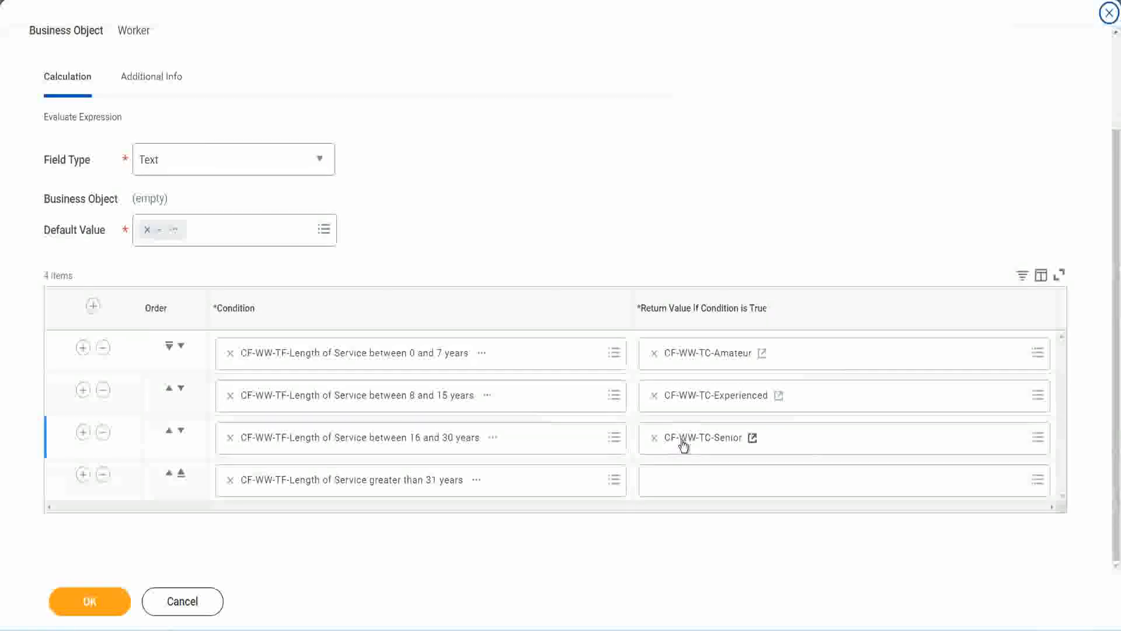
{"action": "right_click", "coordinate": [682, 440]}
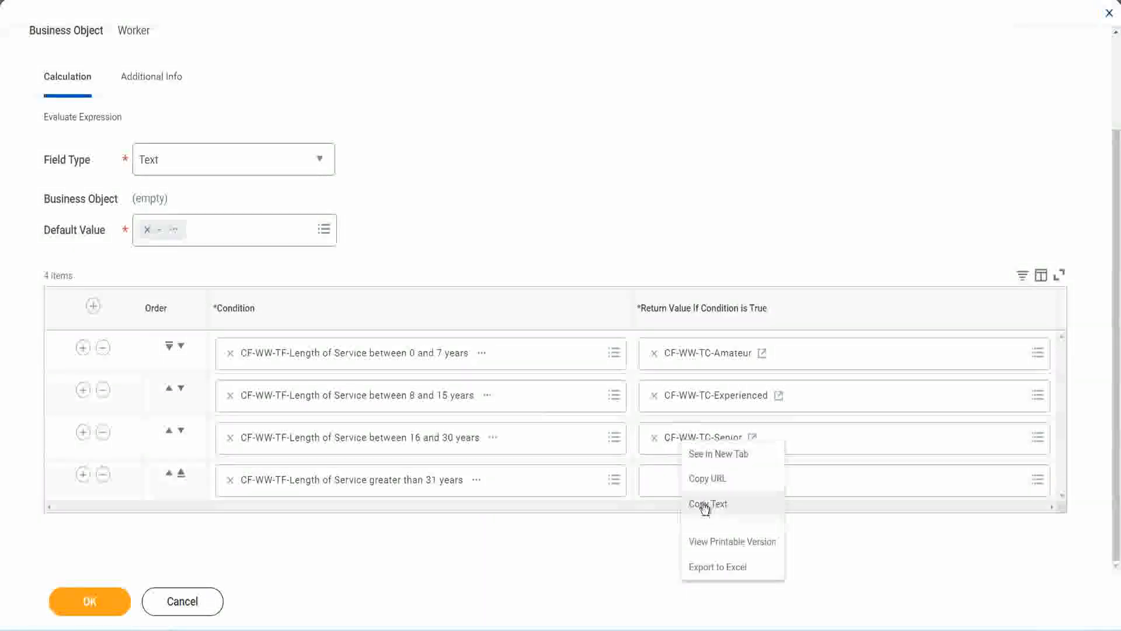
{"action": "left_click", "coordinate": [702, 503]}
- Start a new calculated field for the fourth row's return value, naming it CF-WW-TC-Legend by adapting the copied name
{"action": "left_click", "coordinate": [681, 480]}
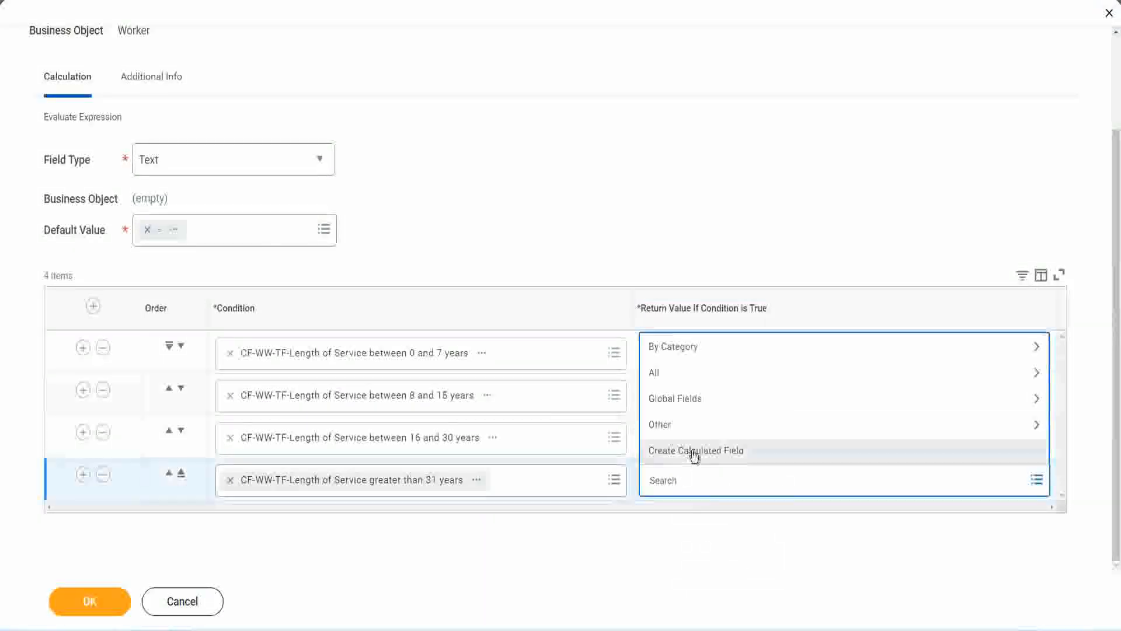
{"action": "left_click", "coordinate": [694, 455]}
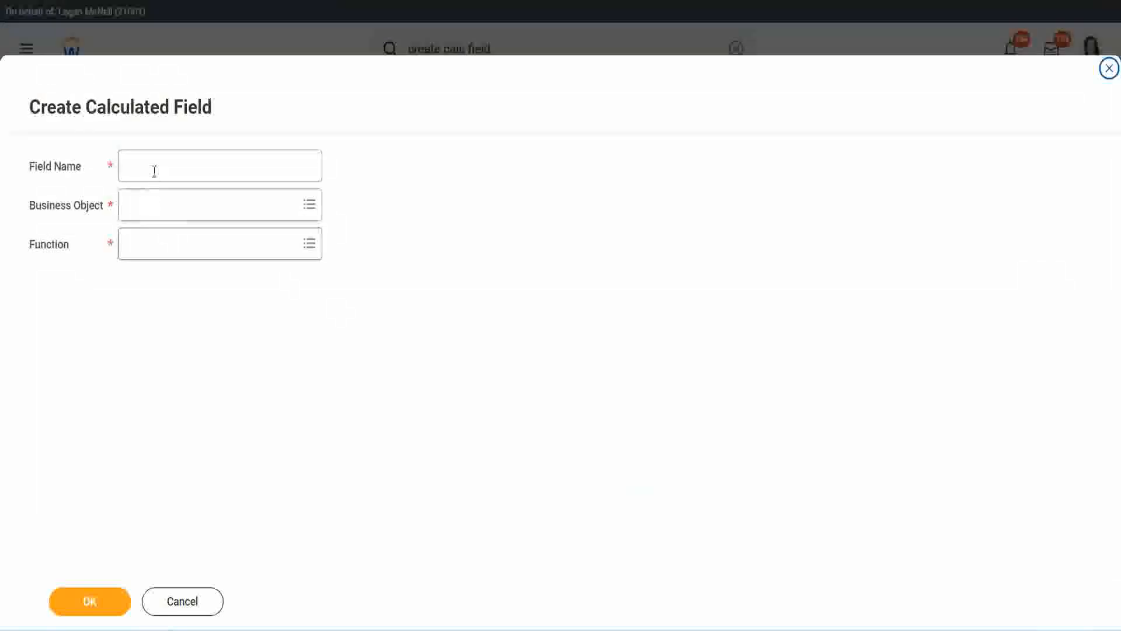
{"action": "left_click", "coordinate": [154, 171]}
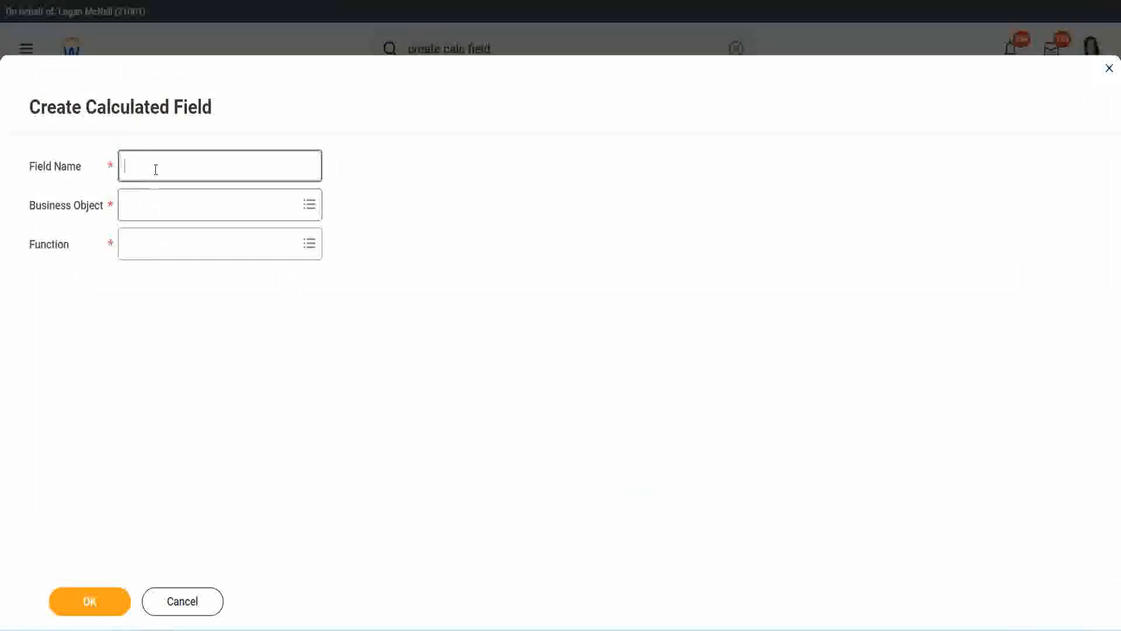
{"action": "key", "text": "ctrl+v"}
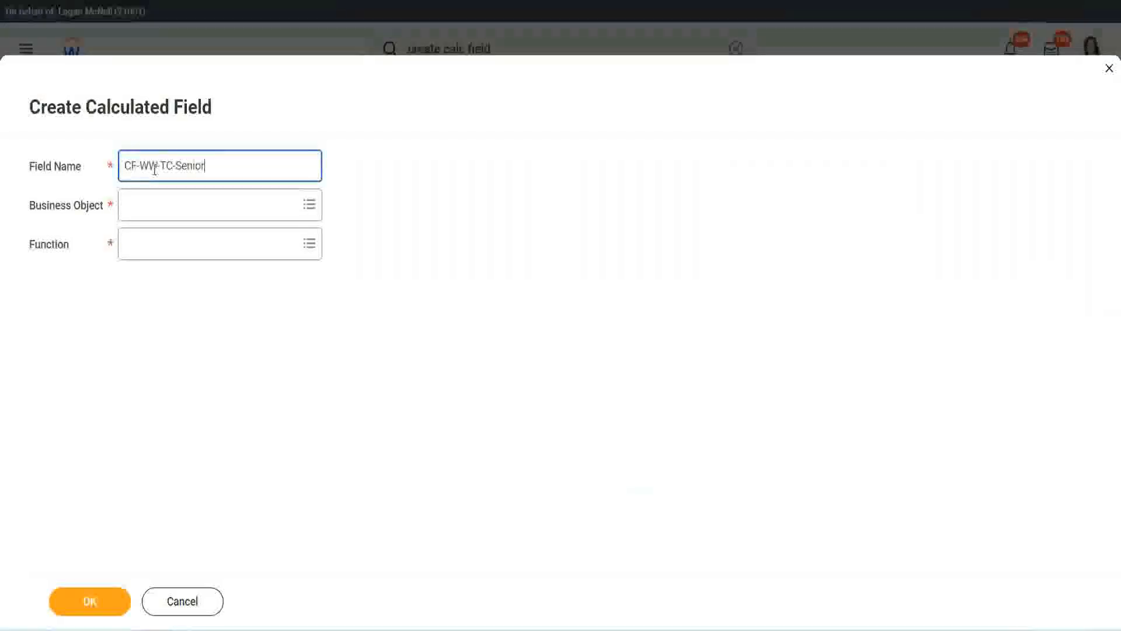
{"action": "key", "text": "ctrl+shift+Left"}
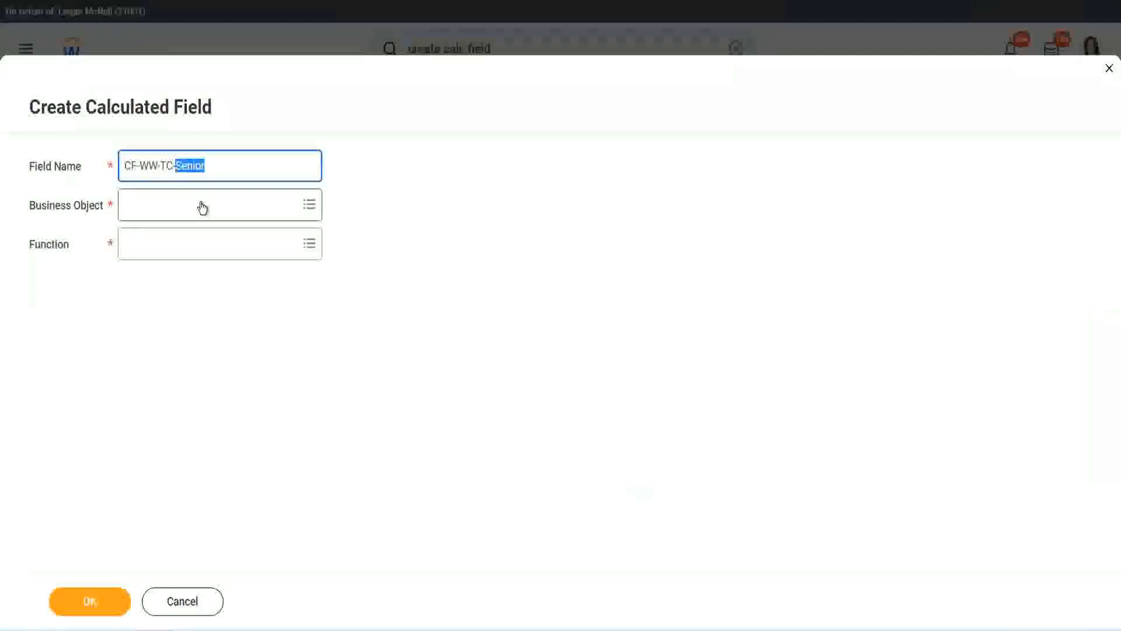
{"action": "type", "text": "Legend"}
- Set the business object of CF-WW-TC-Legend to Global
{"action": "left_click", "coordinate": [158, 211]}
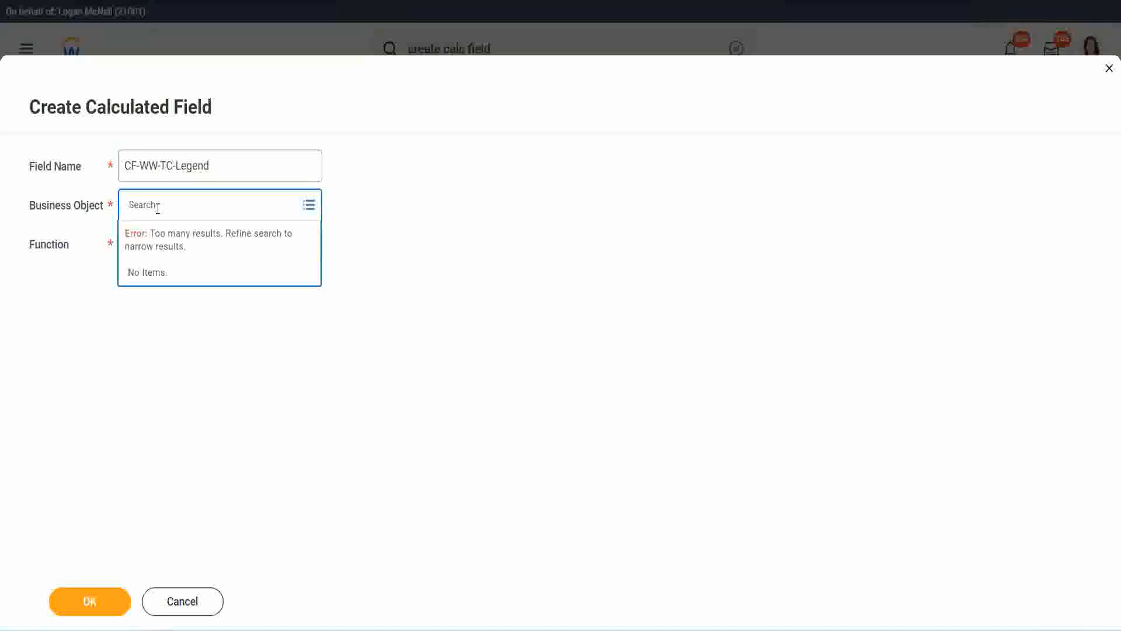
{"action": "type", "text": "Glo"}
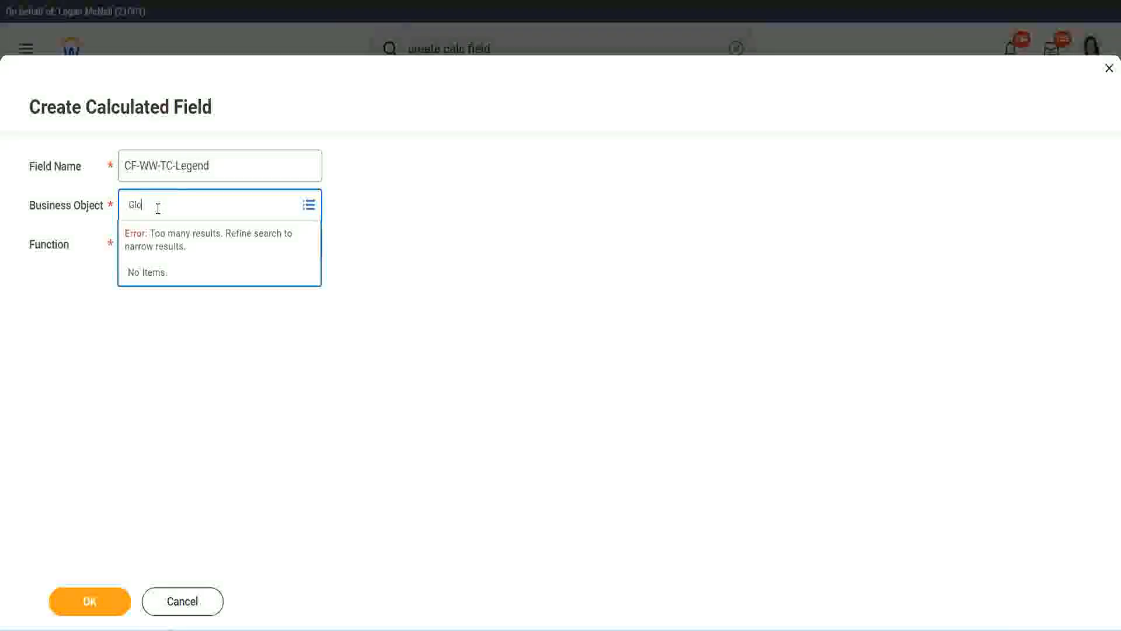
{"action": "type", "text": "bal"}
{"action": "key", "text": "Return"}
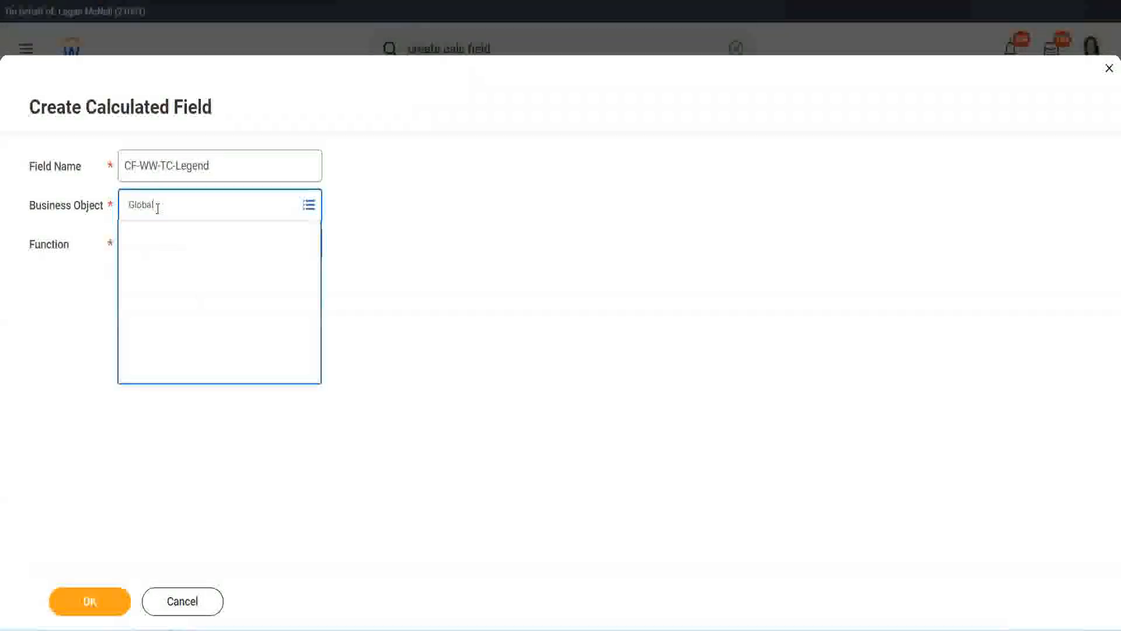
{"action": "left_click", "coordinate": [167, 270]}
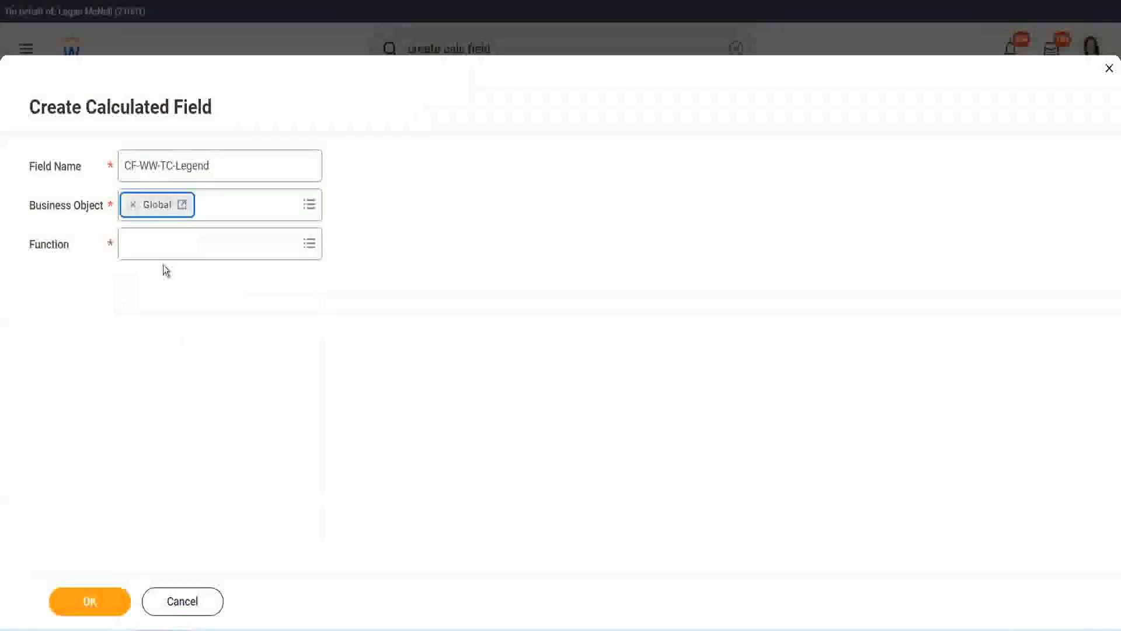
- Set the function of CF-WW-TC-Legend to Text Constant, enter Legend as the text constant and save the field
{"action": "left_click", "coordinate": [160, 244]}
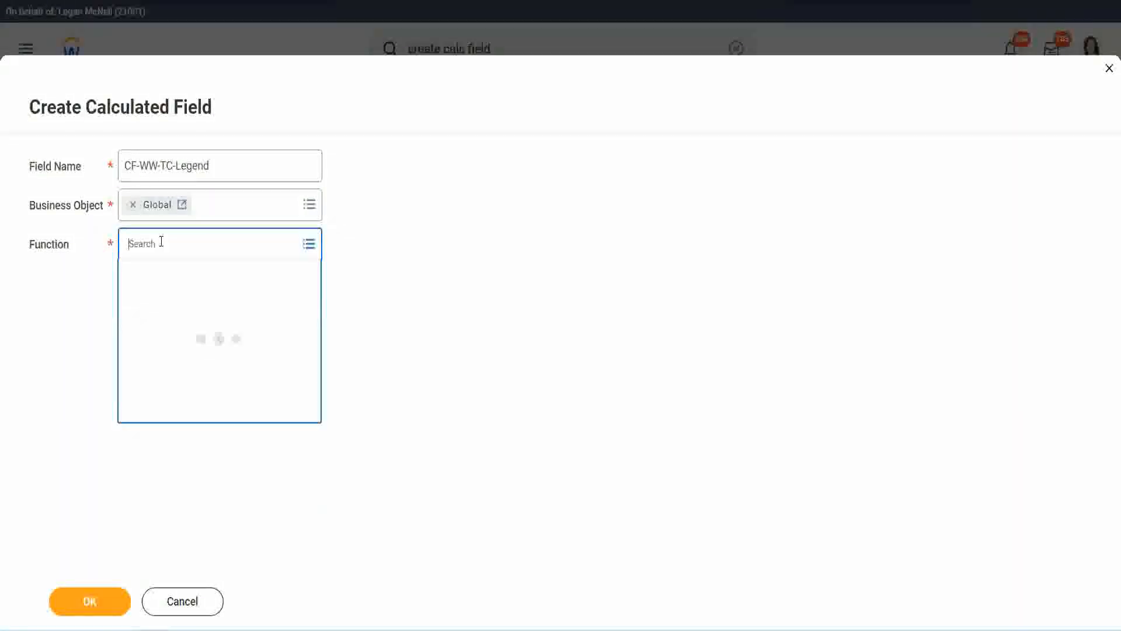
{"action": "type", "text": "tc"}
{"action": "key", "text": "Return"}
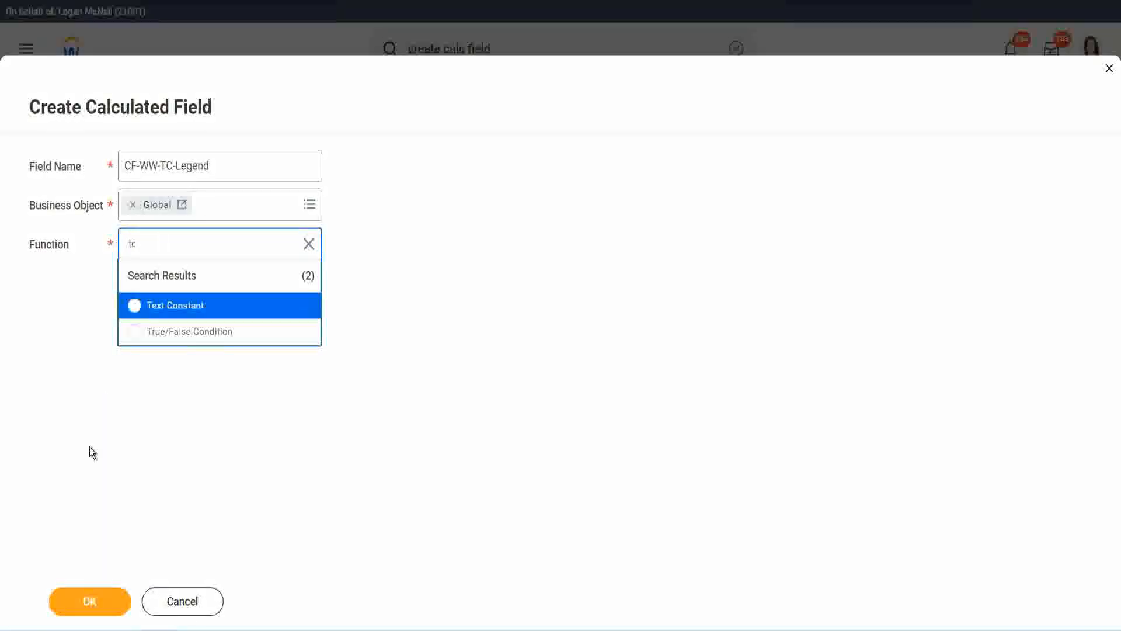
{"action": "left_click", "coordinate": [200, 315]}
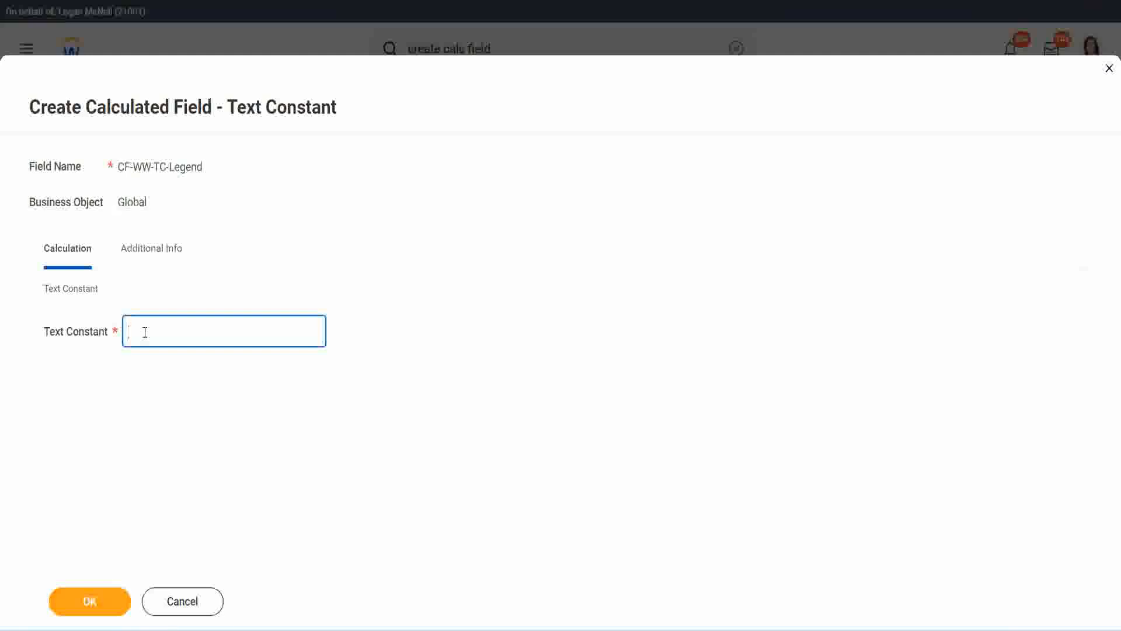
{"action": "type", "text": "Legend"}
{"action": "left_click", "coordinate": [90, 600]}
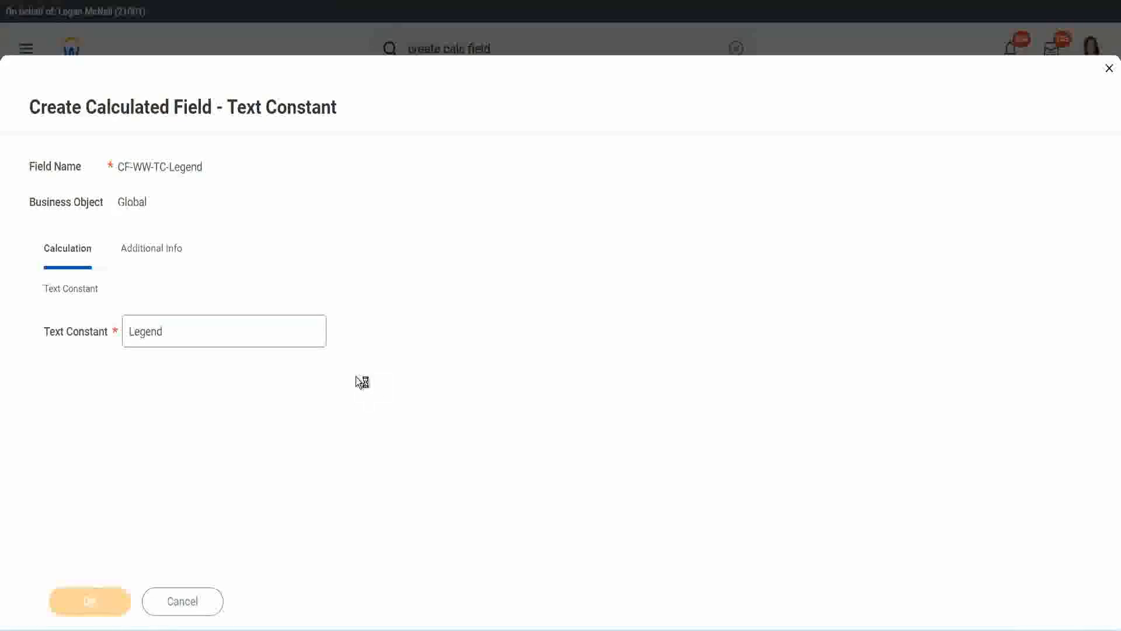
- Review the four conditions with their return values and save the Evaluate Expression calculated field
{"action": "scroll", "coordinate": [594, 314], "scroll_direction": "down", "scroll_amount": 3}
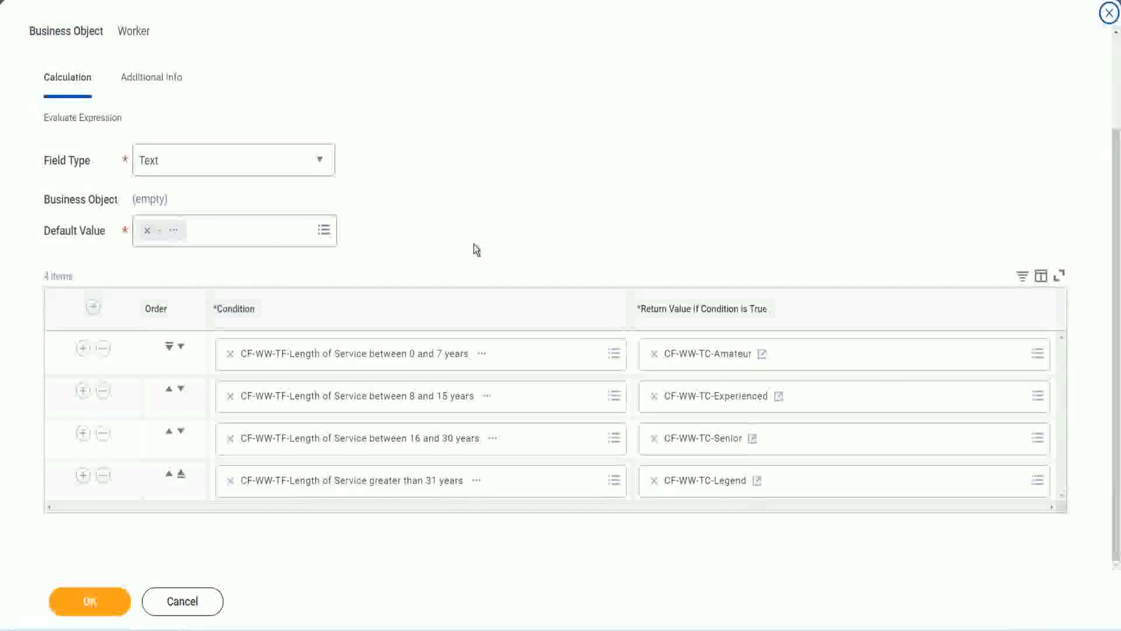
{"action": "scroll", "coordinate": [475, 236], "scroll_direction": "up", "scroll_amount": 2}
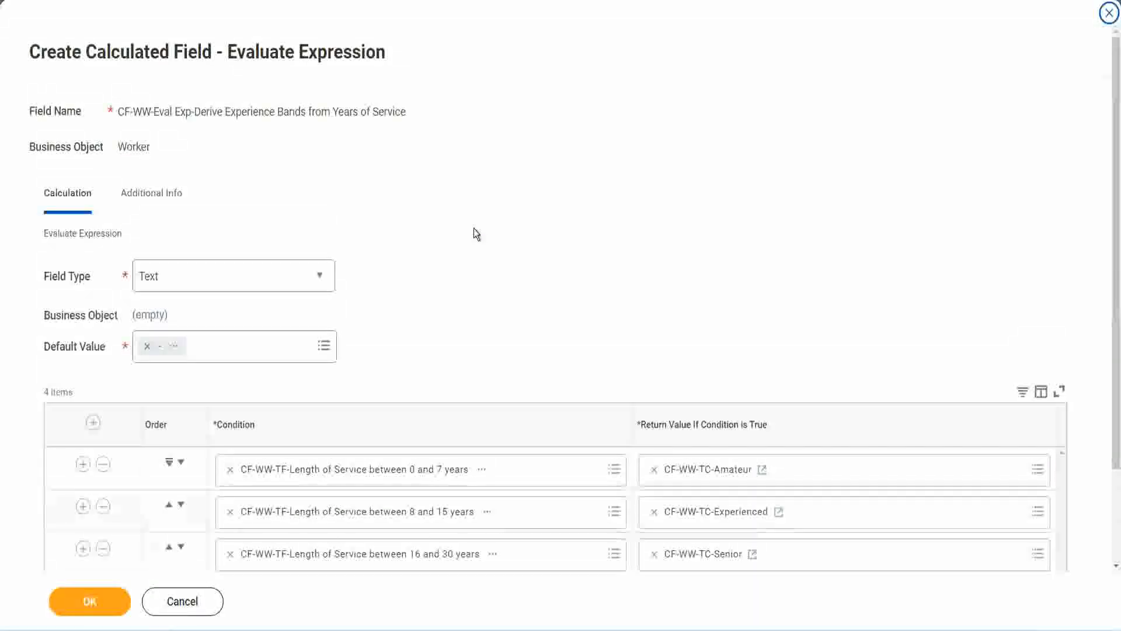
{"action": "scroll", "coordinate": [474, 234], "scroll_direction": "down", "scroll_amount": 2}
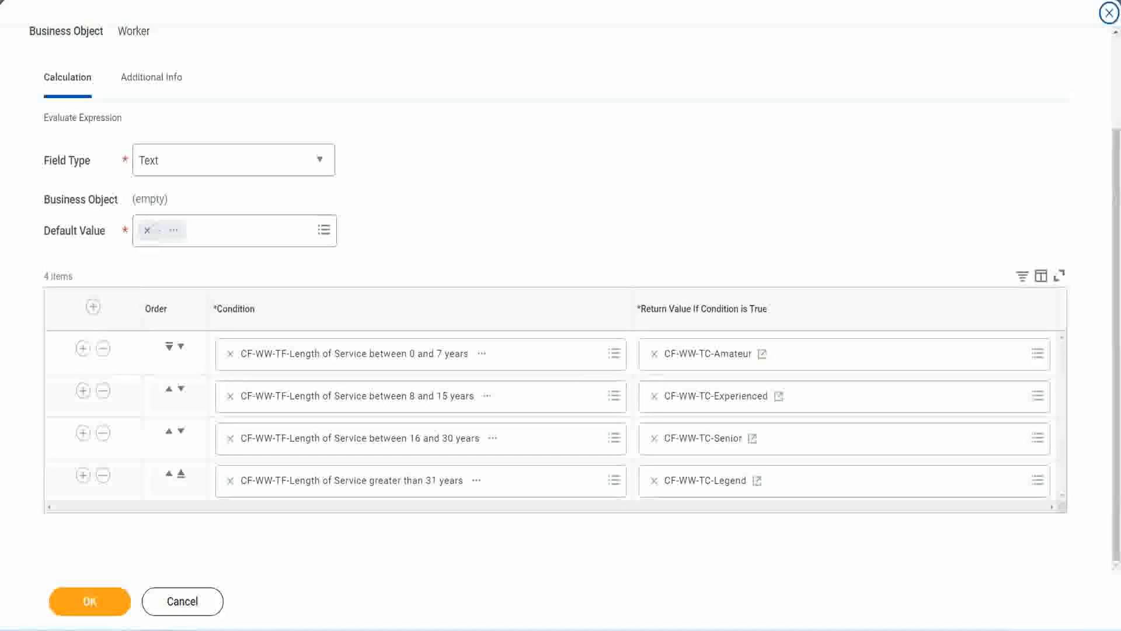
{"action": "left_click_drag", "start_coordinate": [719, 163], "coordinate": [727, 282]}
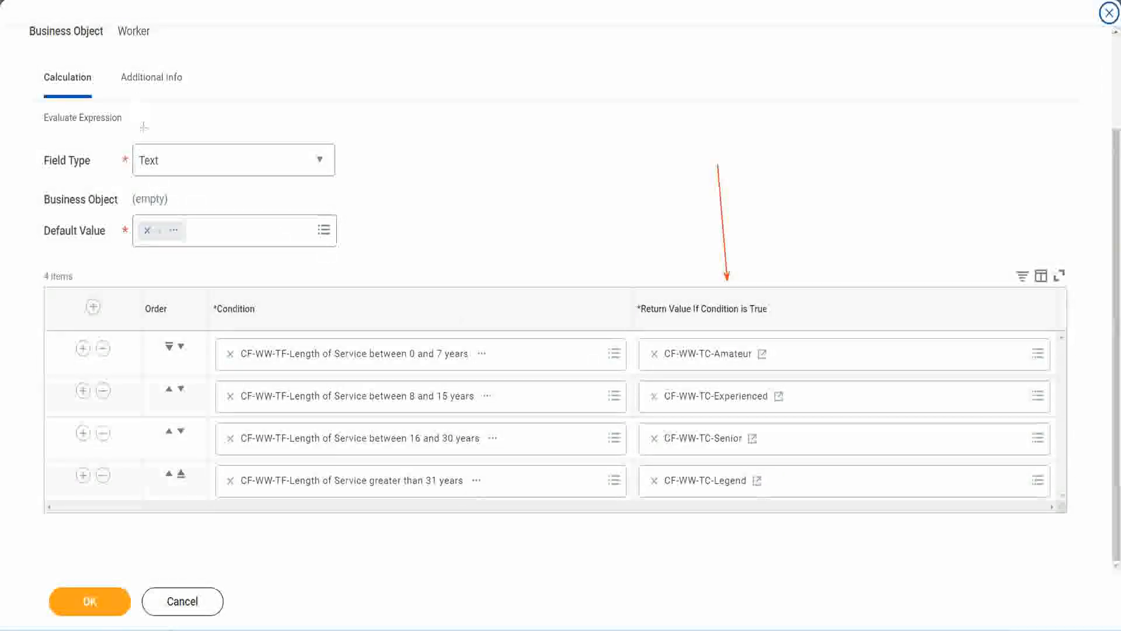
{"action": "left_click_drag", "start_coordinate": [145, 139], "coordinate": [144, 140]}
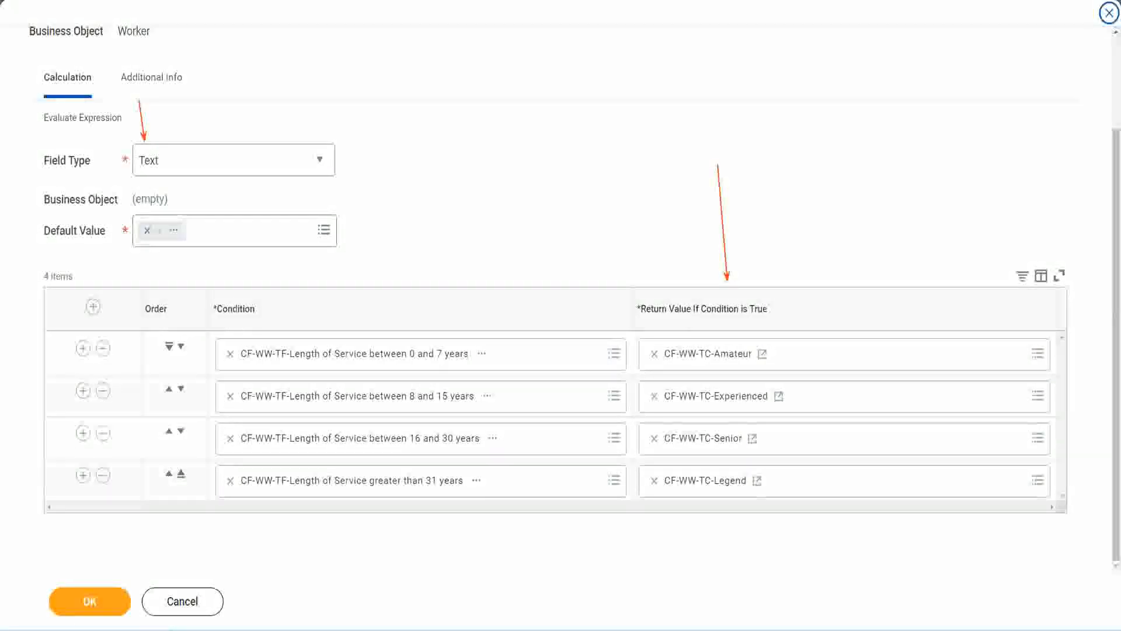
{"action": "left_click", "coordinate": [97, 599]}
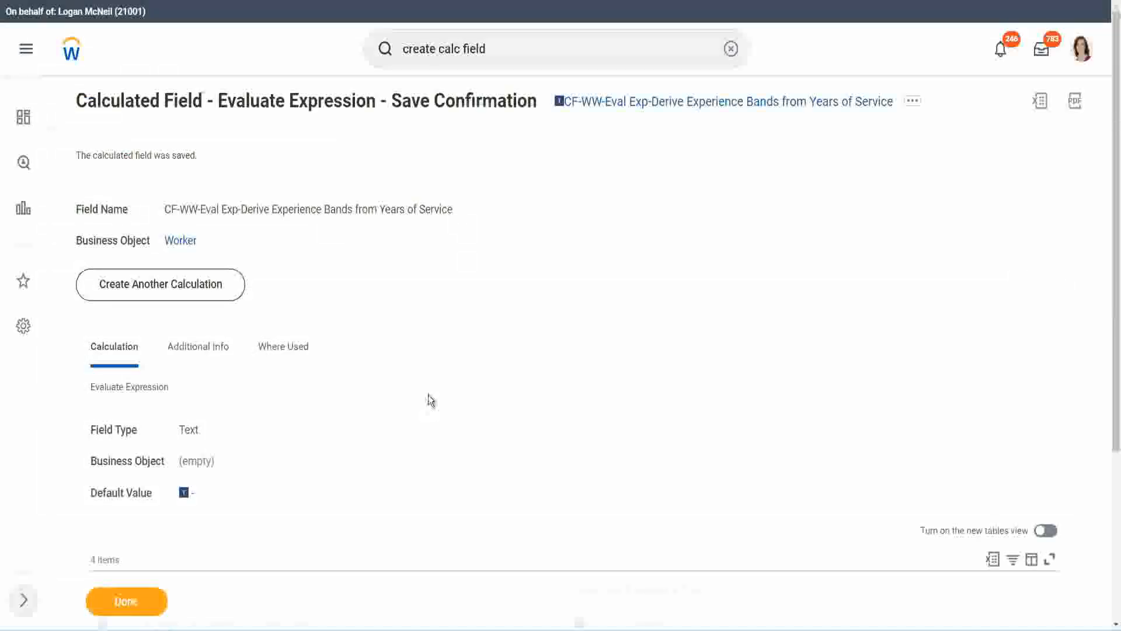
- Copy the name of the saved Evaluate Expression field from its save confirmation and finish the confirmation
{"action": "scroll", "coordinate": [428, 394], "scroll_direction": "down", "scroll_amount": 4}
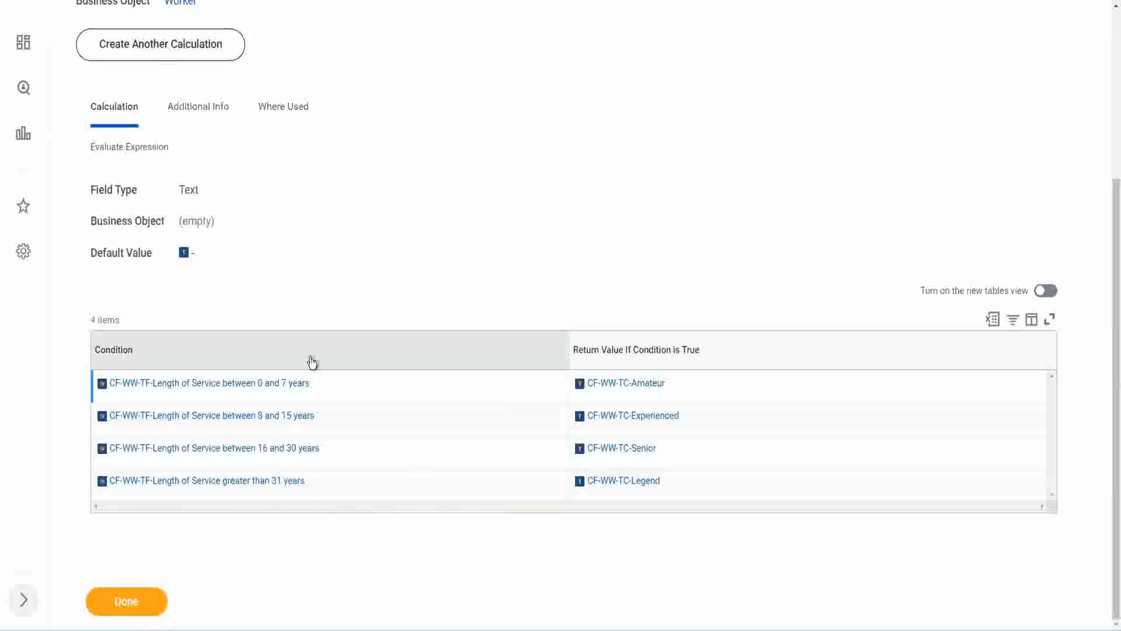
{"action": "scroll", "coordinate": [310, 358], "scroll_direction": "up", "scroll_amount": 4}
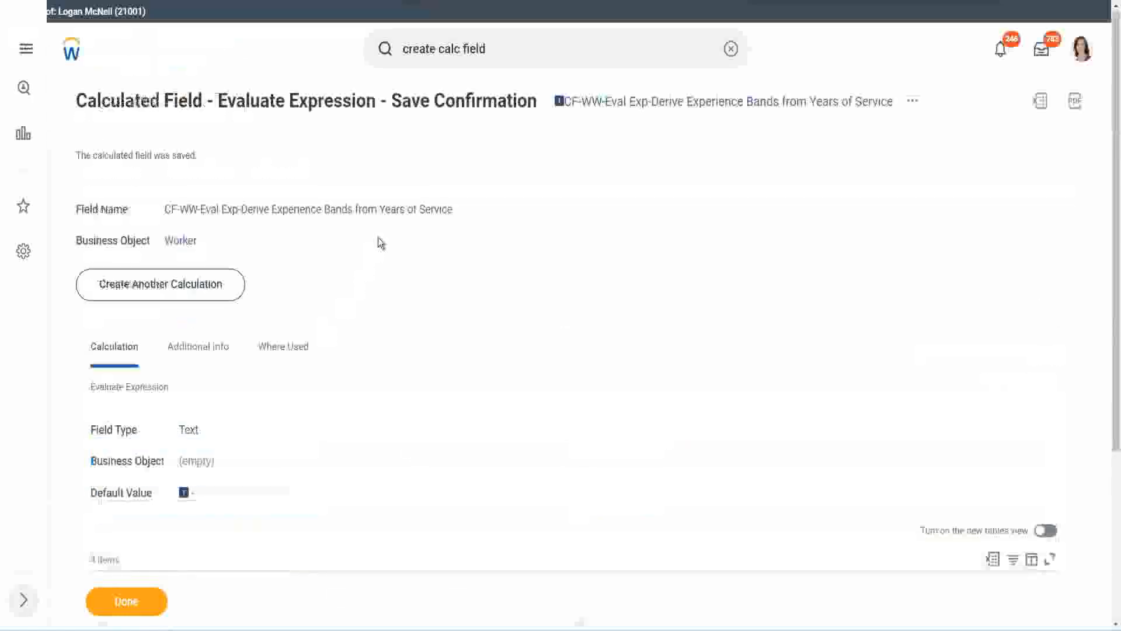
{"action": "right_click", "coordinate": [658, 108]}
{"action": "left_click", "coordinate": [690, 173]}
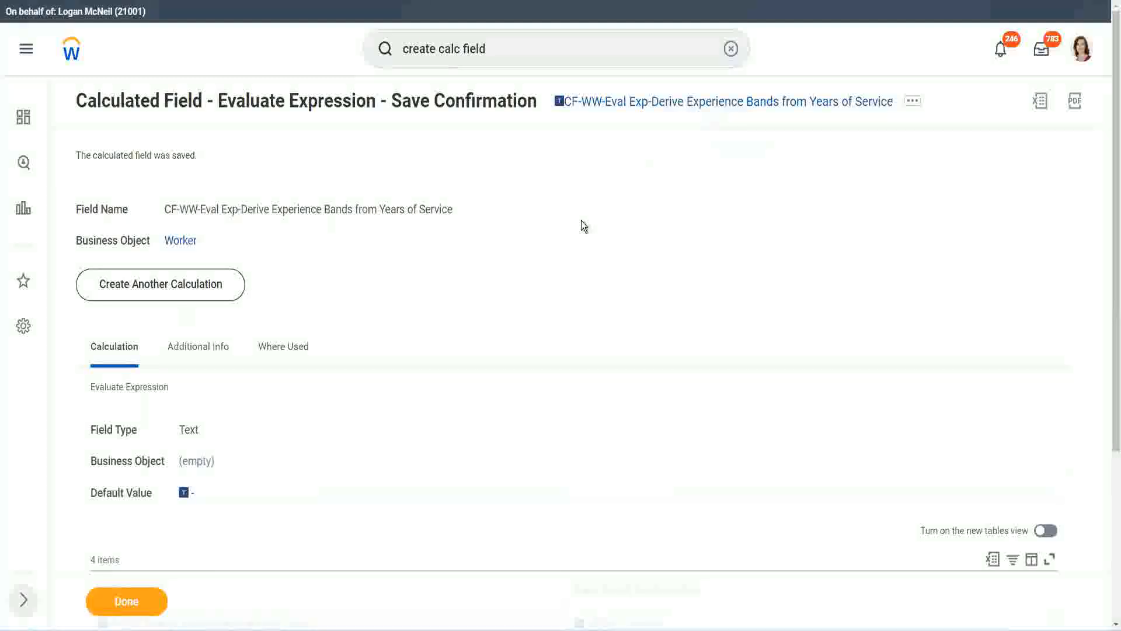
{"action": "left_click", "coordinate": [124, 603]}
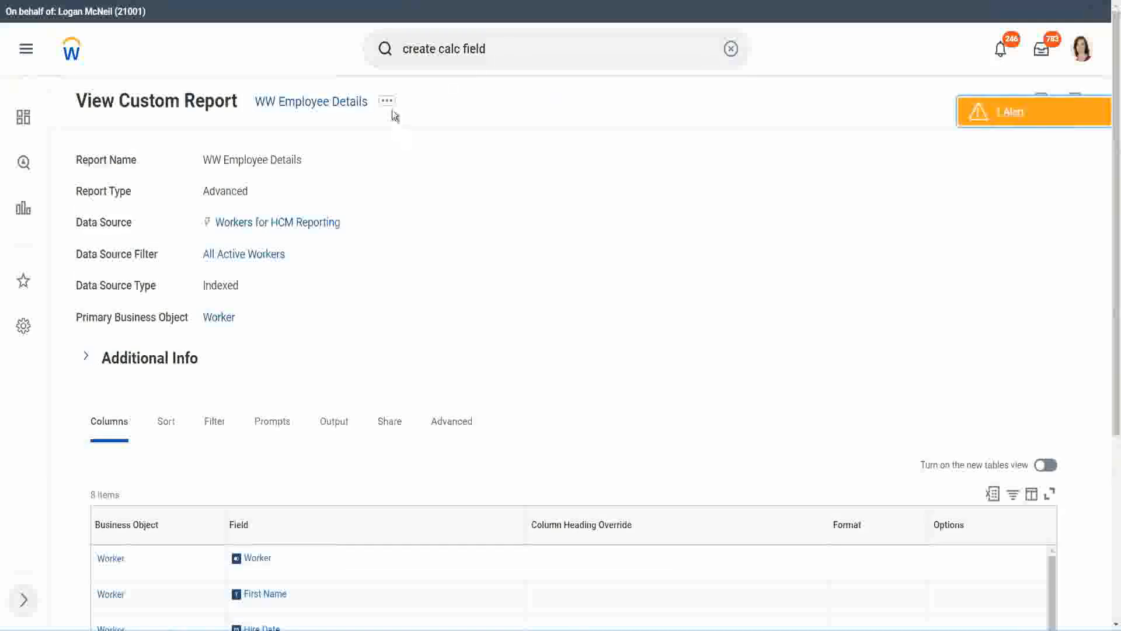
- Open the custom report WW Employee Details for editing
{"action": "left_click", "coordinate": [388, 105]}
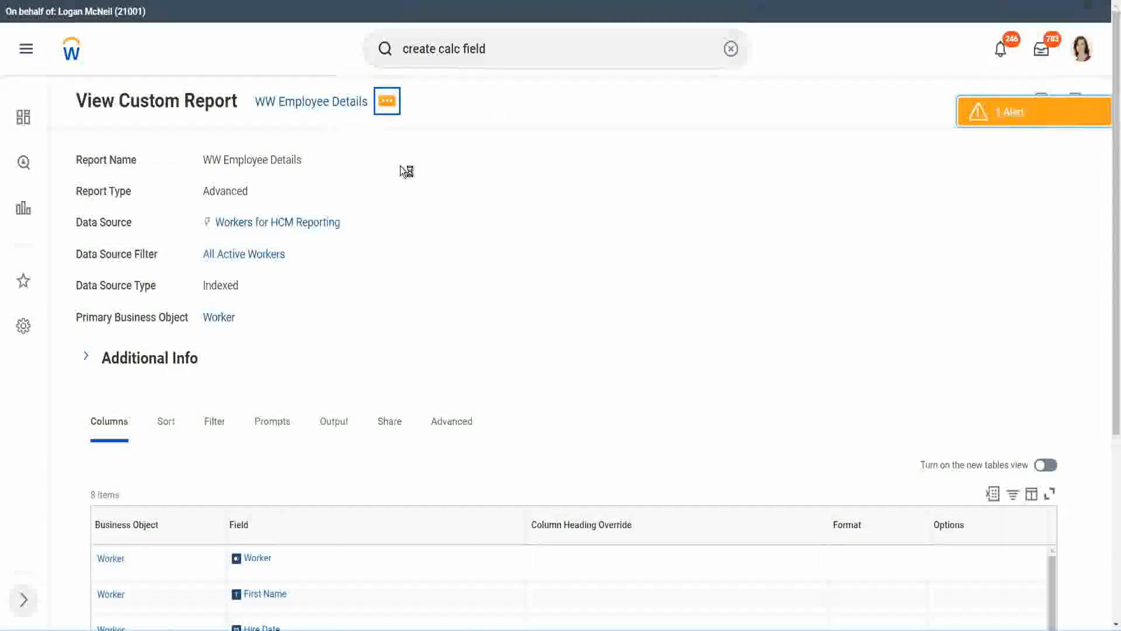
{"action": "mouse_move", "coordinate": [458, 166]}
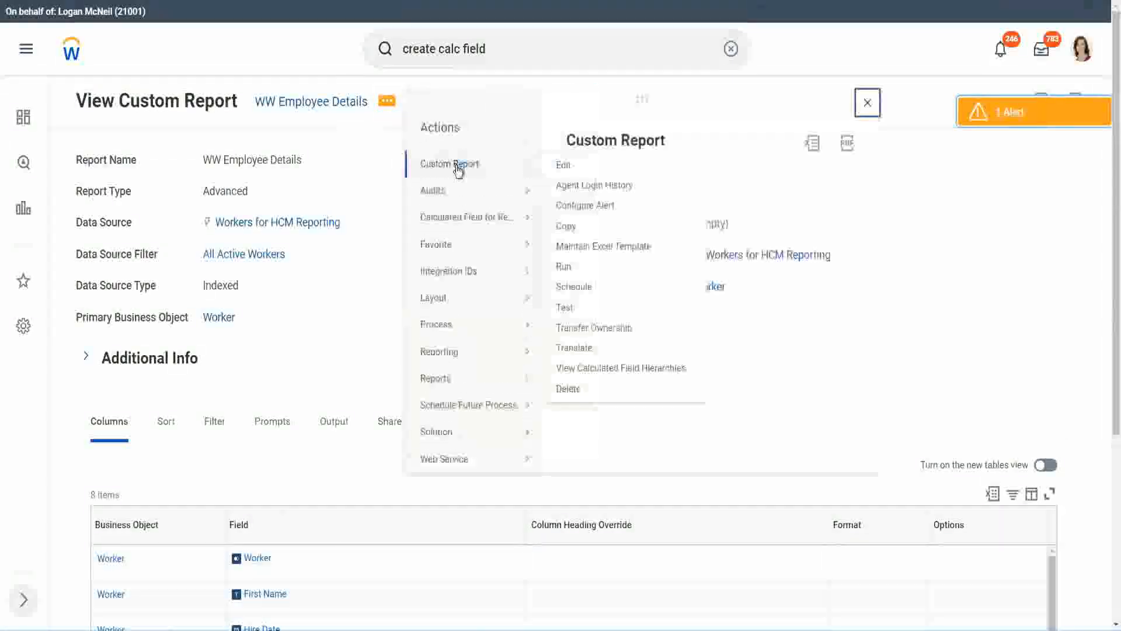
{"action": "left_click", "coordinate": [563, 166]}
- Add a report column on the Worker business object with the field CF-WW-Eval Exp-Derive Experience Bands from Years of Service
{"action": "scroll", "coordinate": [408, 255], "scroll_direction": "down", "scroll_amount": 5}
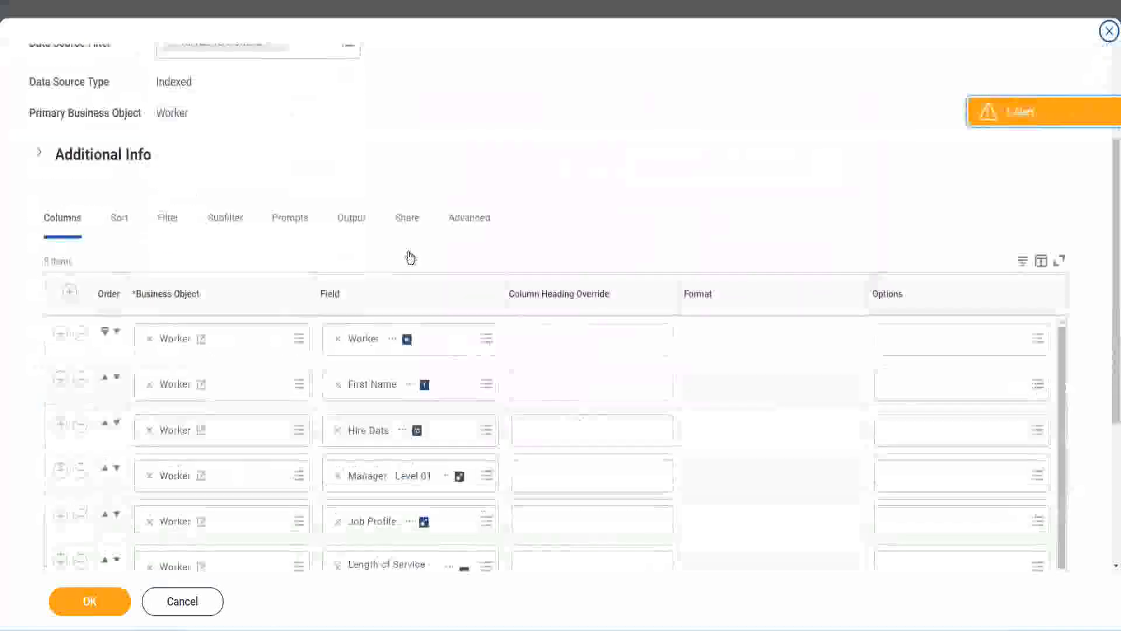
{"action": "scroll", "coordinate": [410, 258], "scroll_direction": "down", "scroll_amount": 2}
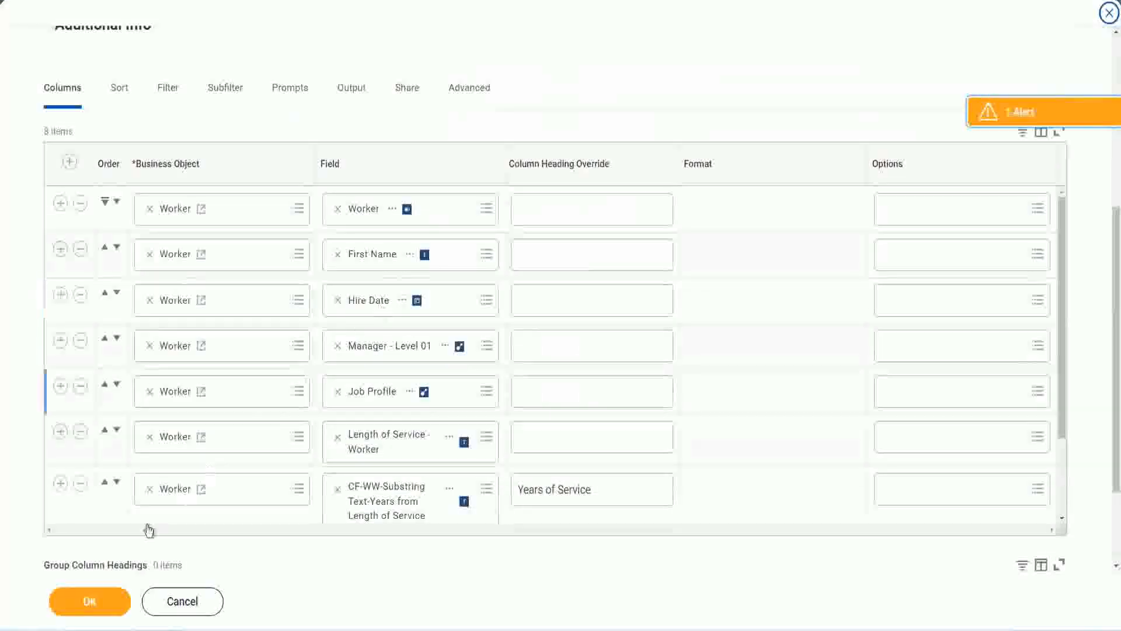
{"action": "left_click", "coordinate": [60, 484]}
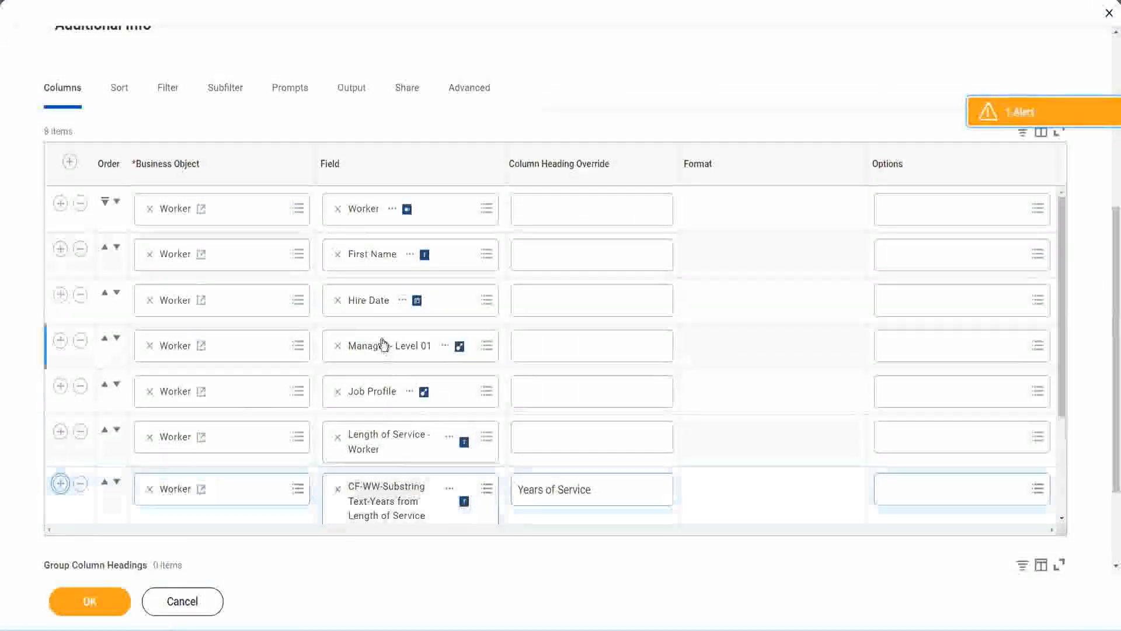
{"action": "scroll", "coordinate": [583, 383], "scroll_direction": "down", "scroll_amount": 2}
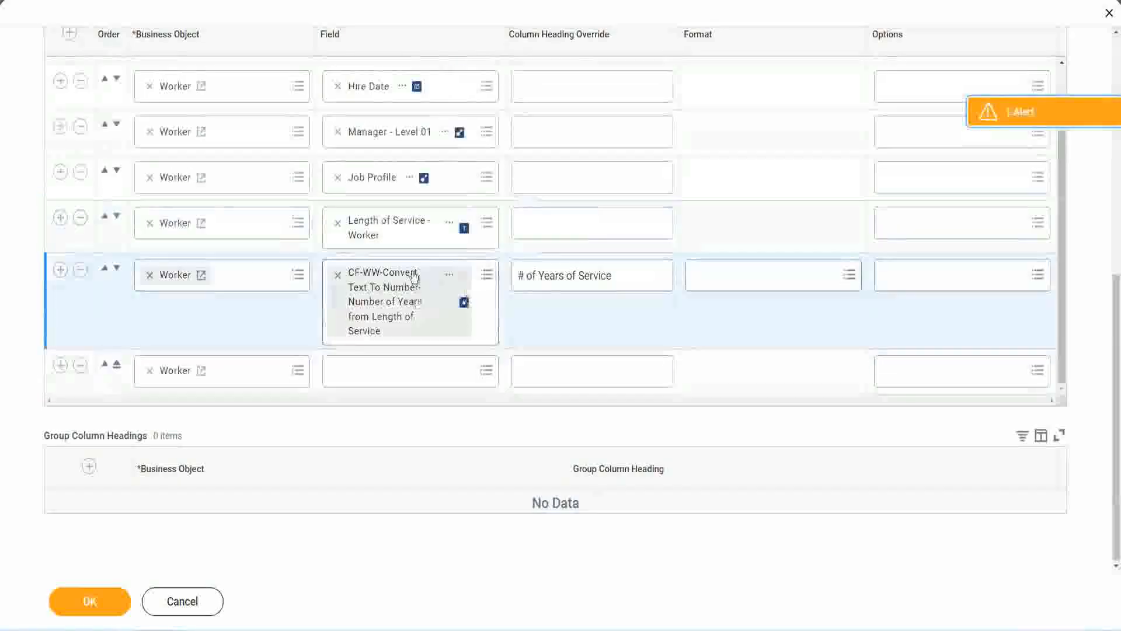
{"action": "left_click", "coordinate": [367, 370]}
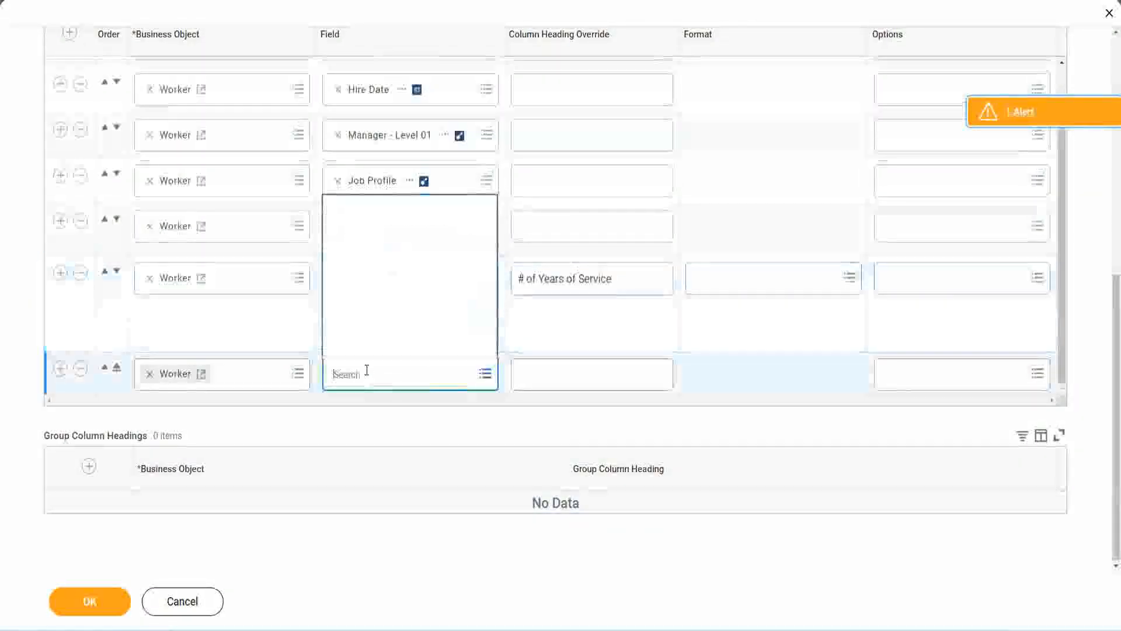
{"action": "key", "text": "ctrl+v"}
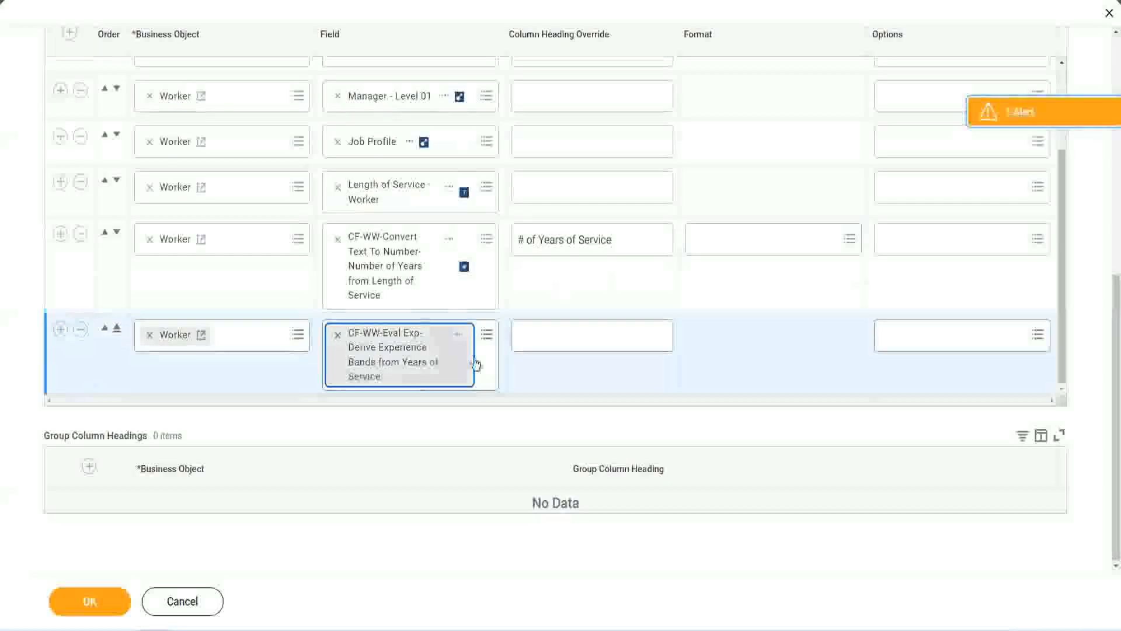
- Override the new column's heading with Experience Bands and save the report
{"action": "left_click", "coordinate": [572, 336]}
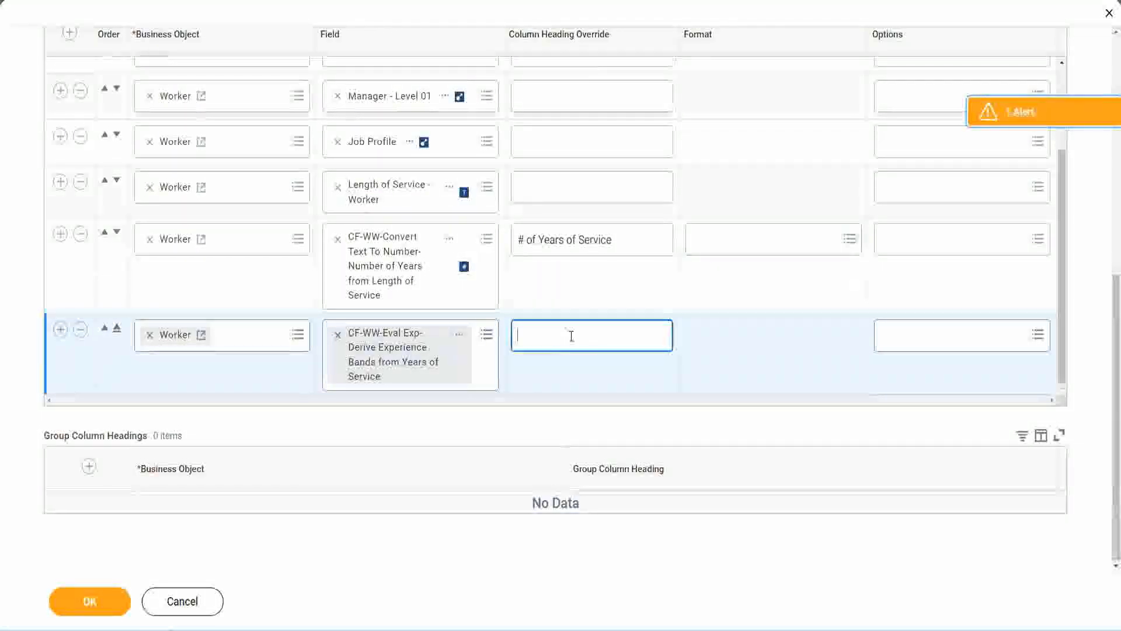
{"action": "type", "text": "Expe"}
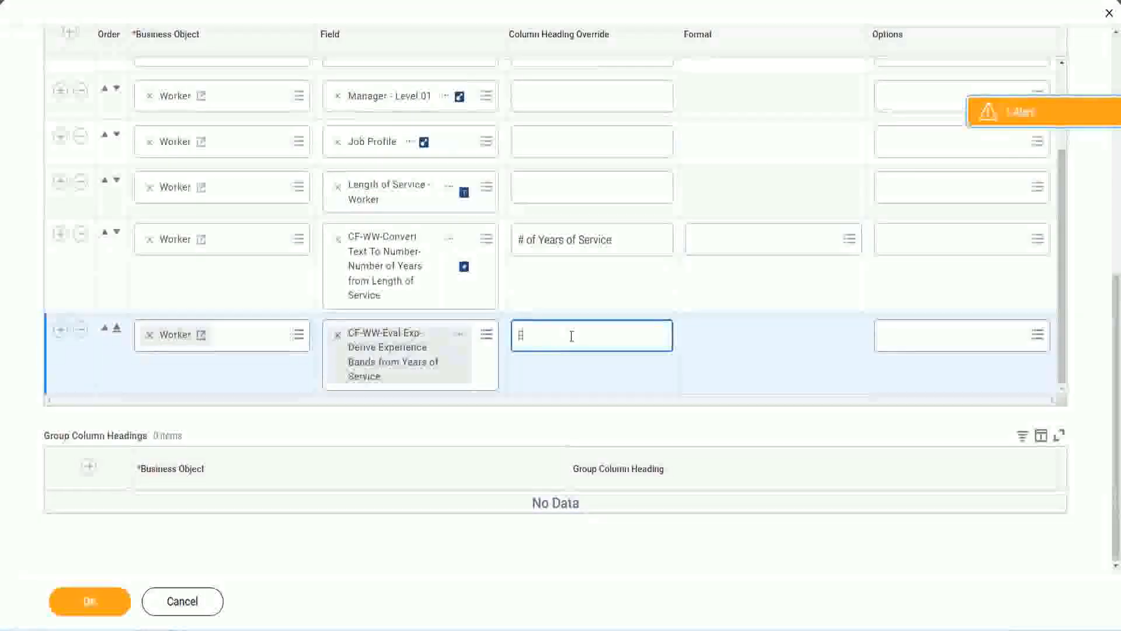
{"action": "type", "text": "rience Bands"}
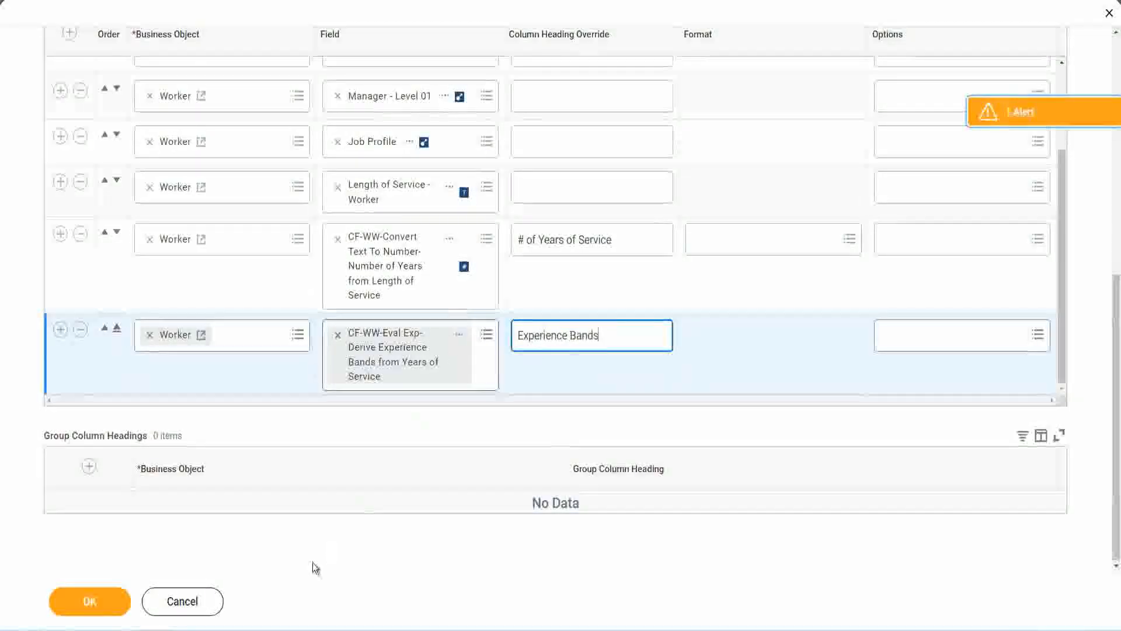
{"action": "left_click", "coordinate": [105, 601]}
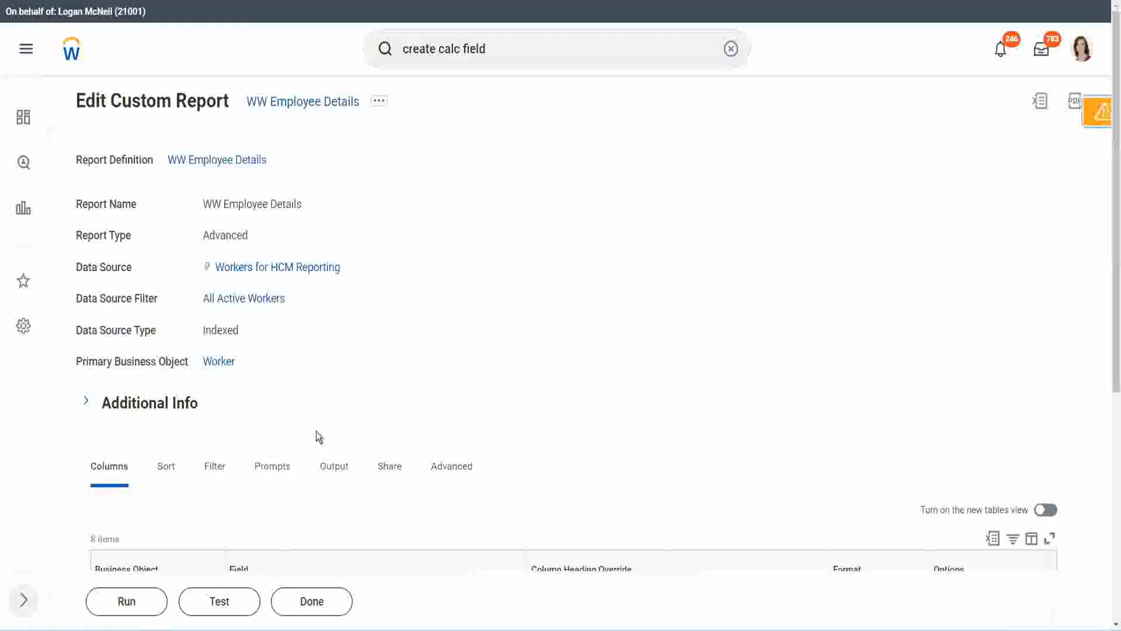
- Run the WW Employee Details report with all worker type prompts left blank
{"action": "scroll", "coordinate": [349, 395], "scroll_direction": "down", "scroll_amount": 5}
{"action": "left_click", "coordinate": [129, 601]}
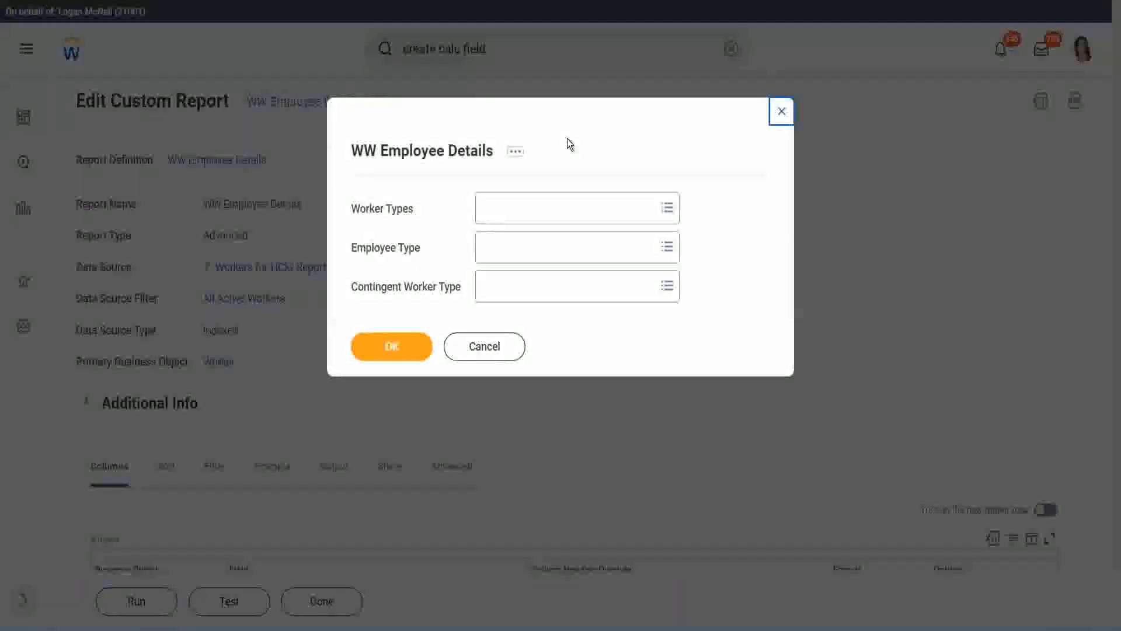
{"action": "left_click", "coordinate": [393, 345]}
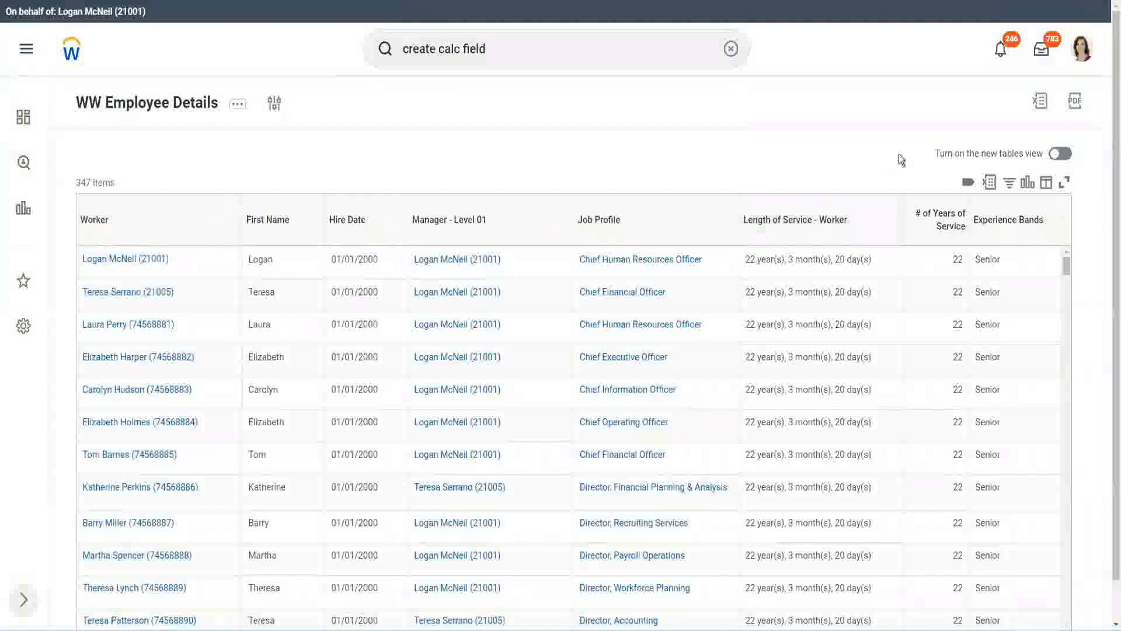
{"action": "scroll", "coordinate": [934, 193], "scroll_direction": "down", "scroll_amount": 1}
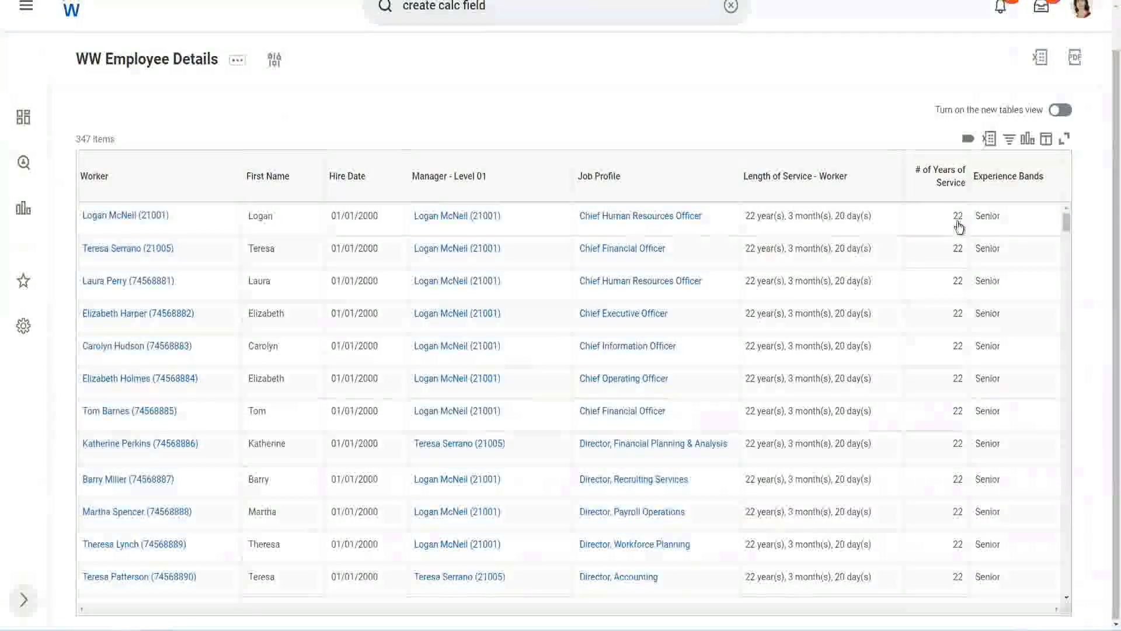
- Compare the first worker's years of service with the 16 - 30 years Senior band in the Notepad++ notes
{"action": "left_click", "coordinate": [956, 220]}
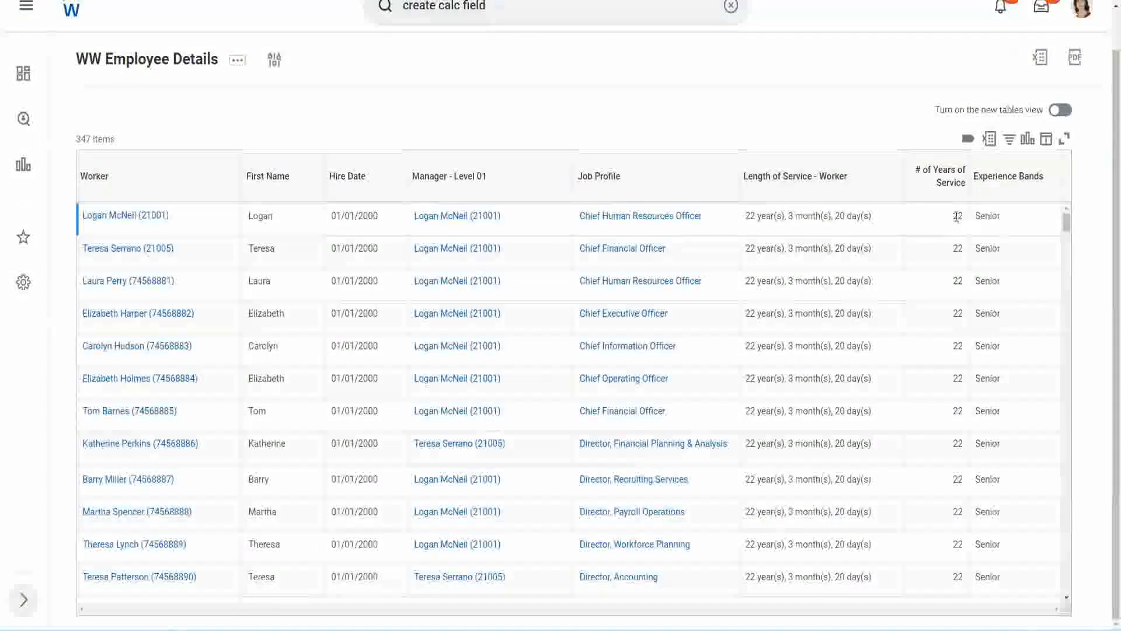
{"action": "double_click", "coordinate": [957, 216]}
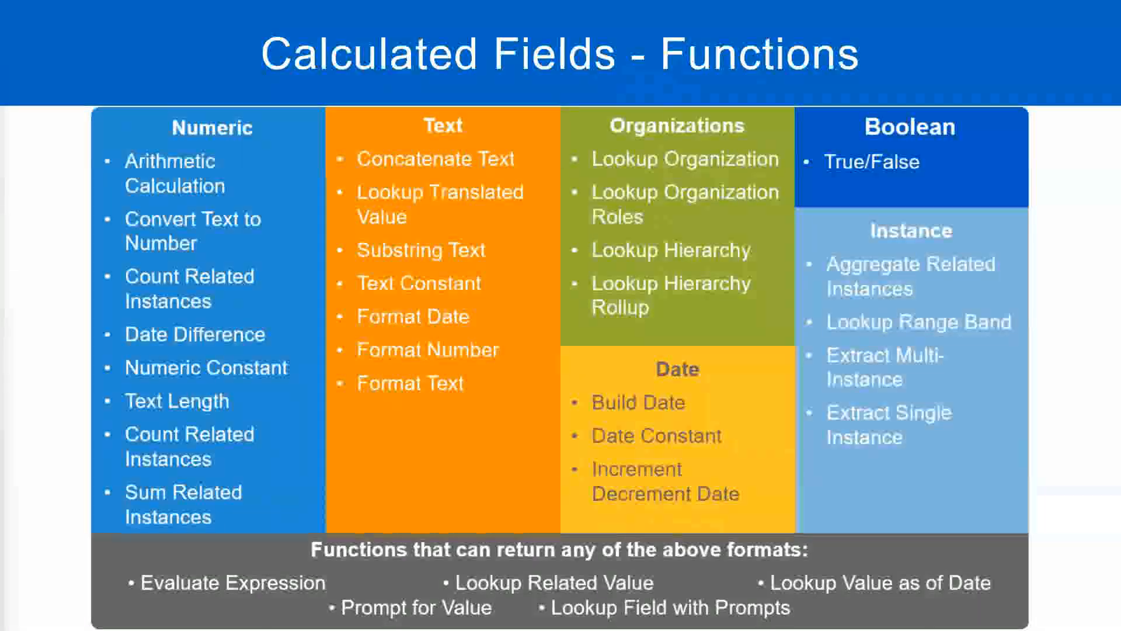
{"action": "key", "text": "alt+Tab"}
{"action": "left_click", "coordinate": [288, 205]}
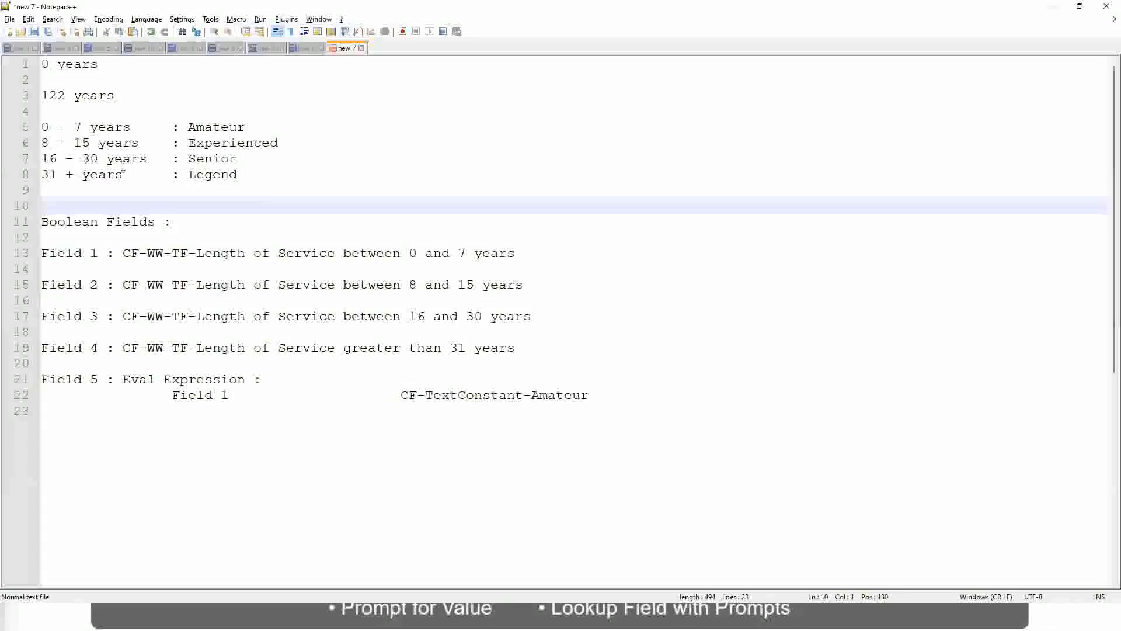
{"action": "left_click", "coordinate": [200, 157]}
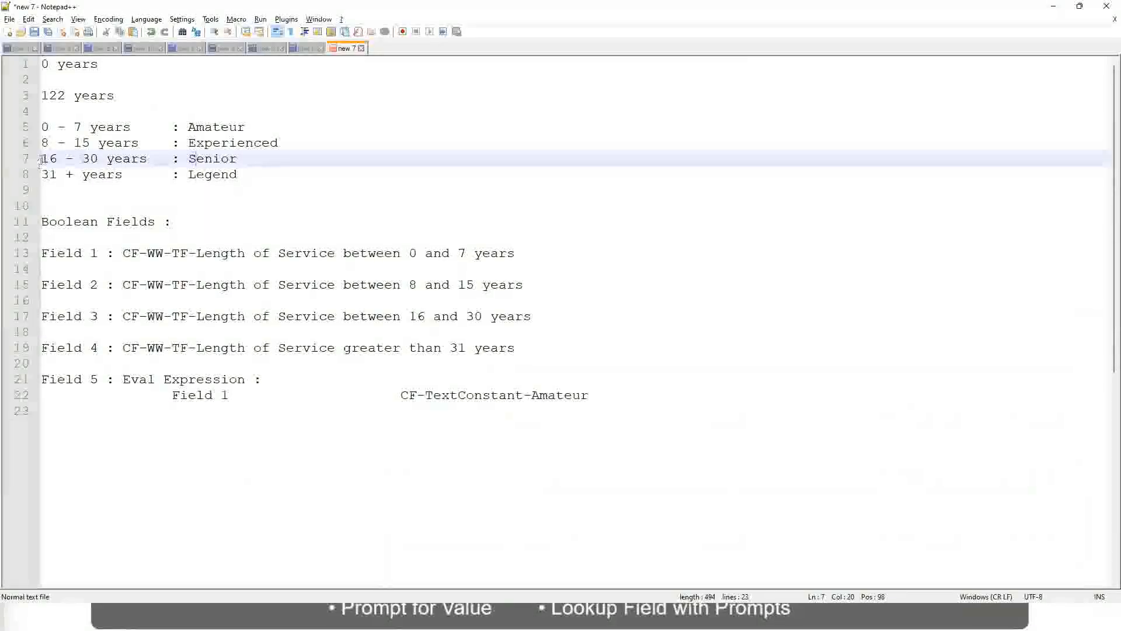
{"action": "left_click_drag", "start_coordinate": [41, 159], "coordinate": [109, 159]}
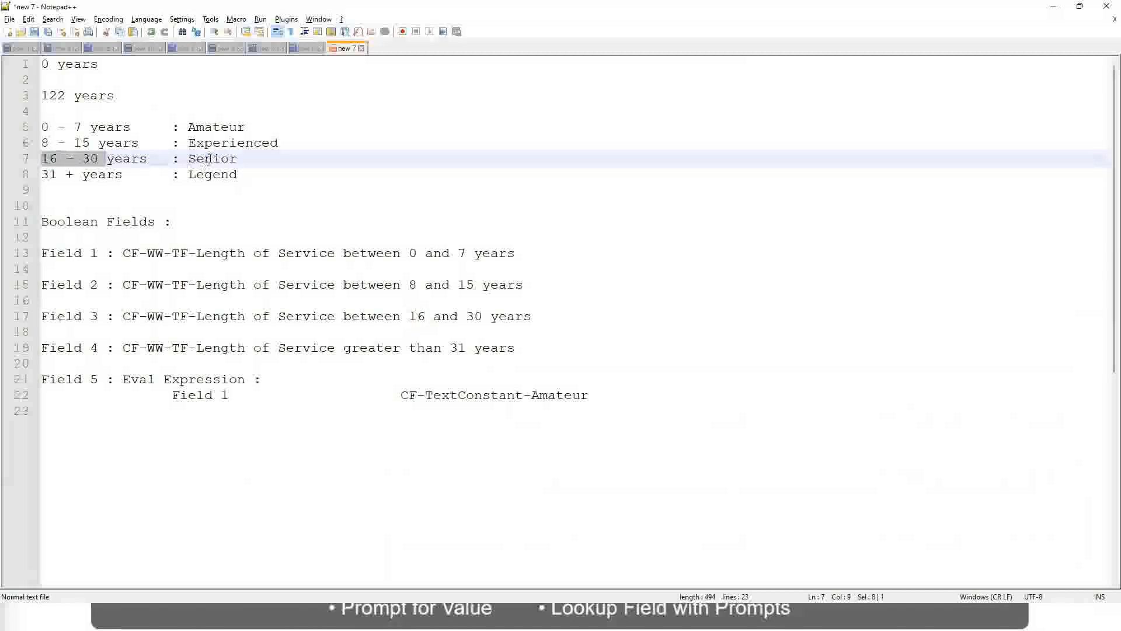
{"action": "double_click", "coordinate": [209, 158]}
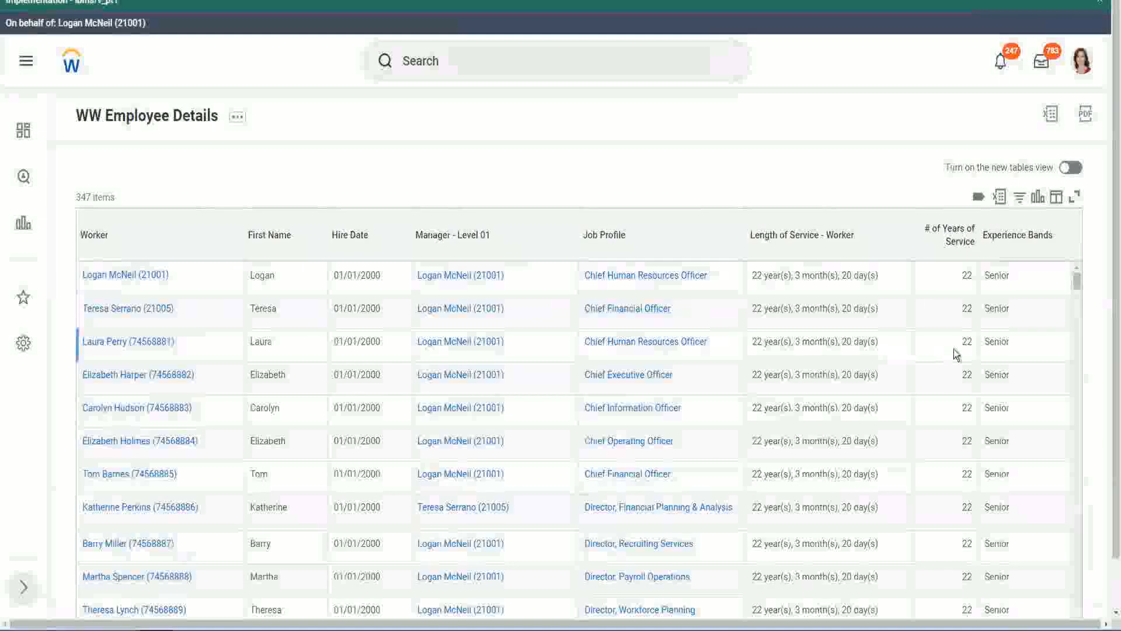
- Return to the Workday report results and review the years of service against the experience bands down the rows
{"action": "scroll", "coordinate": [954, 350], "scroll_direction": "down", "scroll_amount": 2}
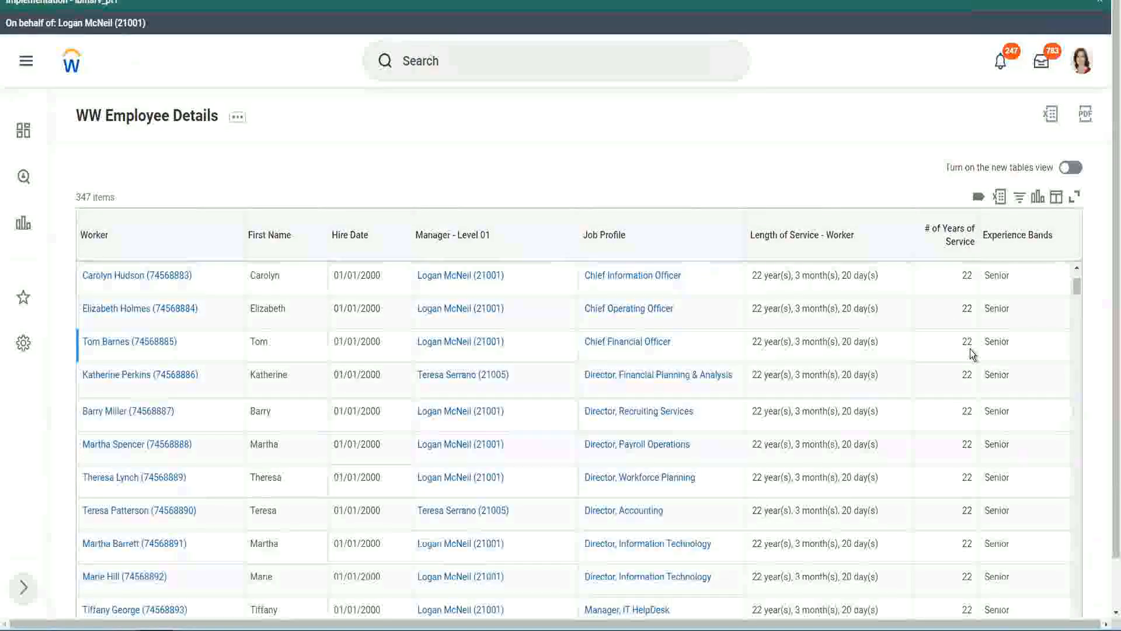
{"action": "scroll", "coordinate": [972, 352], "scroll_direction": "down", "scroll_amount": 8}
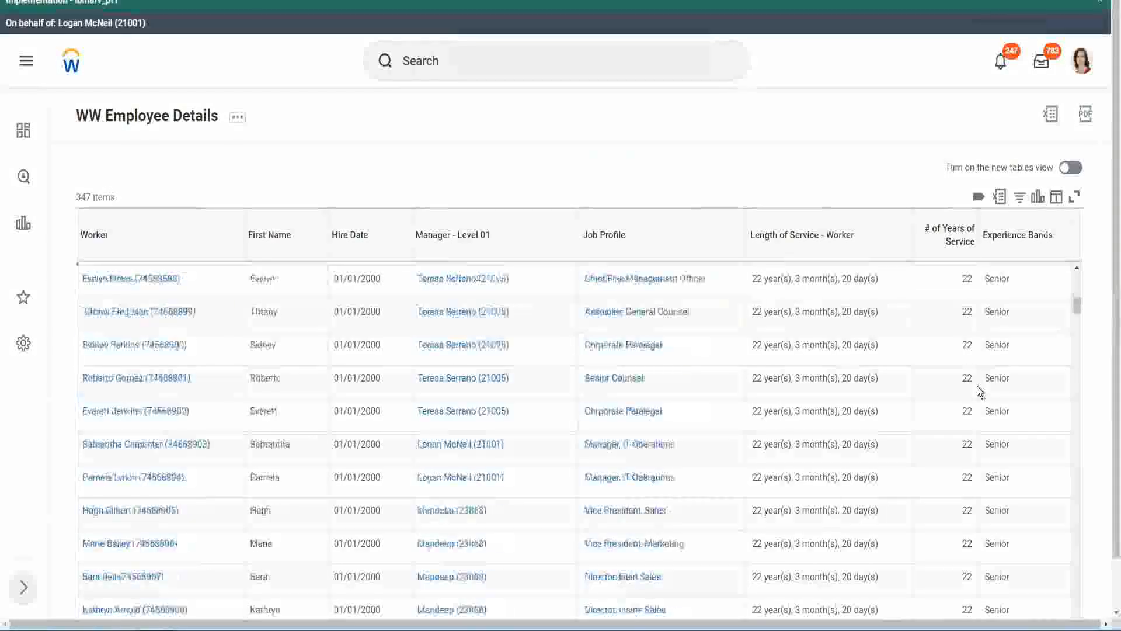
{"action": "scroll", "coordinate": [978, 389], "scroll_direction": "down", "scroll_amount": 3}
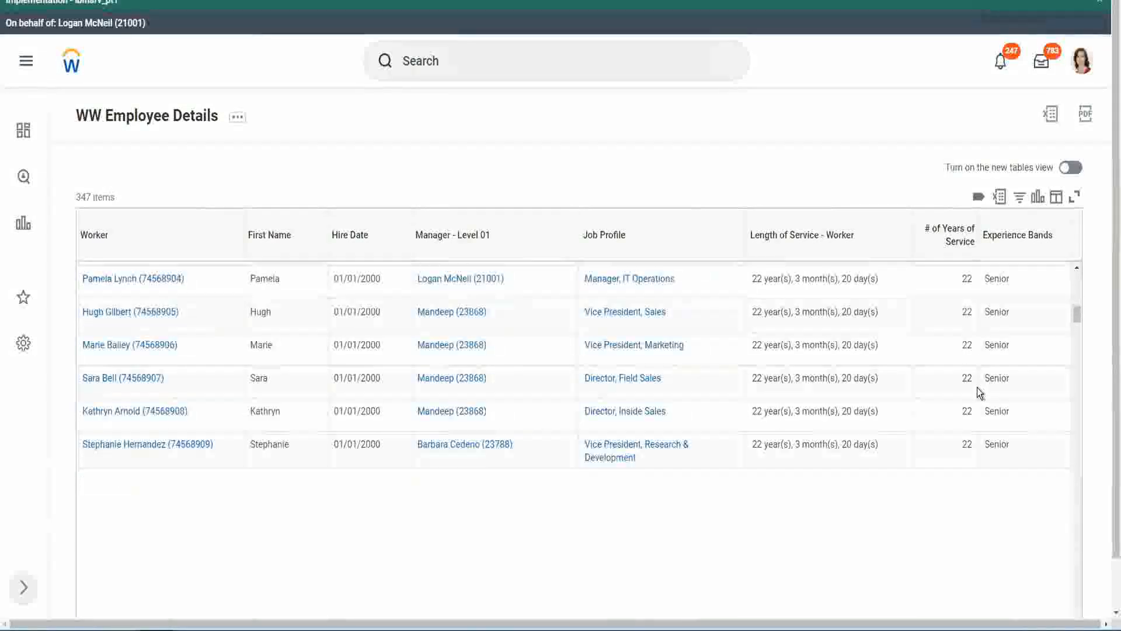
{"action": "scroll", "coordinate": [993, 403], "scroll_direction": "down", "scroll_amount": 1}
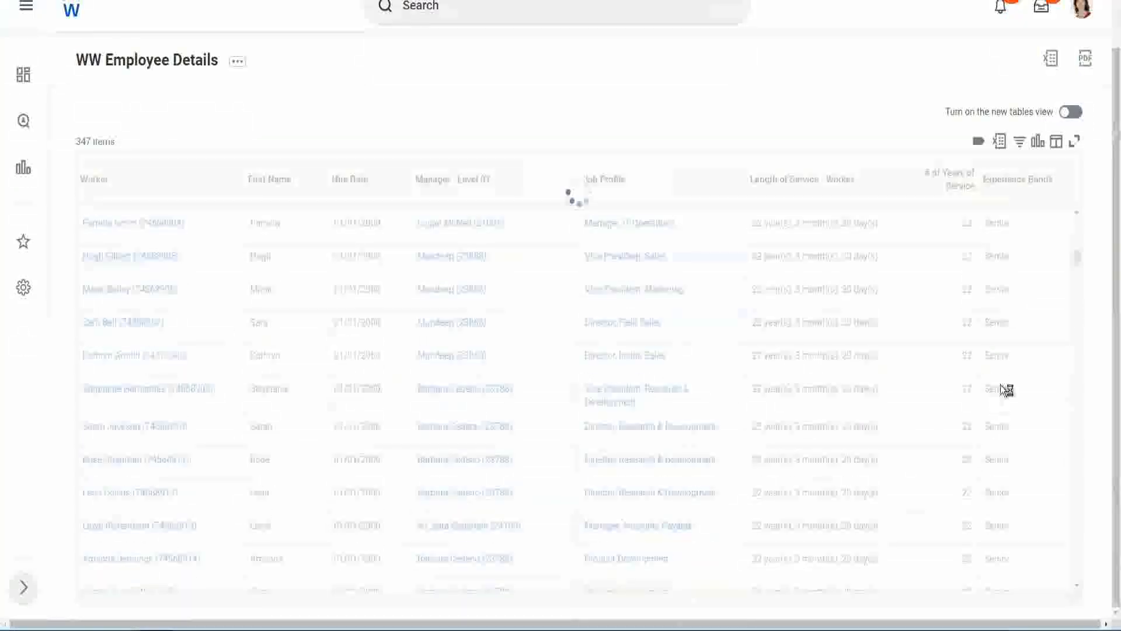
{"action": "scroll", "coordinate": [1038, 329], "scroll_direction": "down", "scroll_amount": 4}
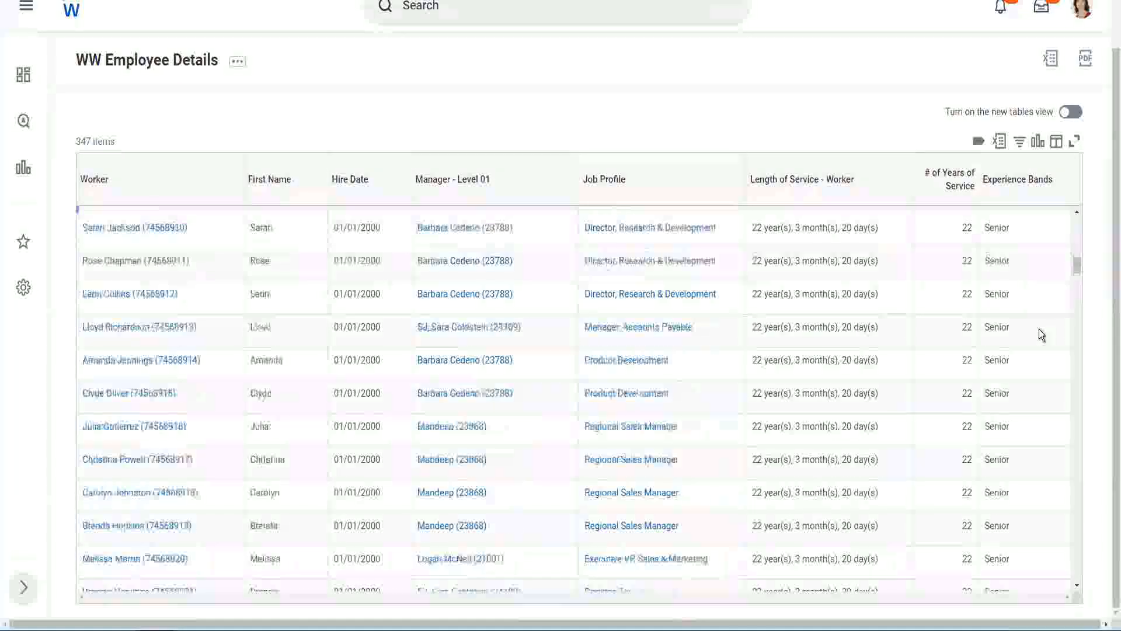
{"action": "scroll", "coordinate": [1039, 328], "scroll_direction": "down", "scroll_amount": 3}
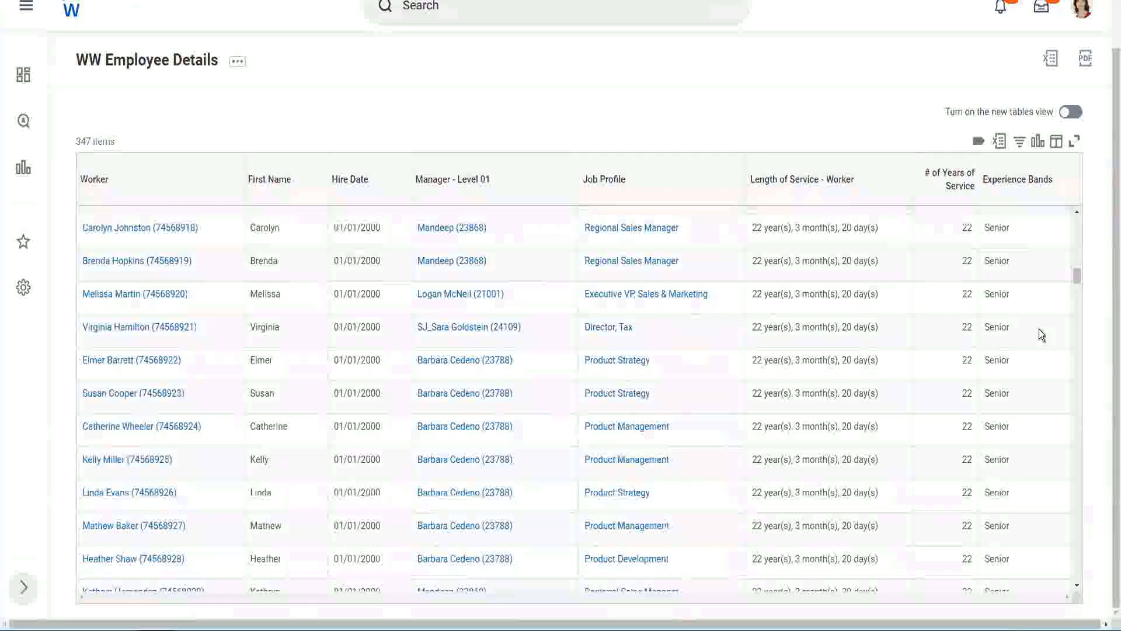
{"action": "scroll", "coordinate": [1039, 328], "scroll_direction": "down", "scroll_amount": 9}
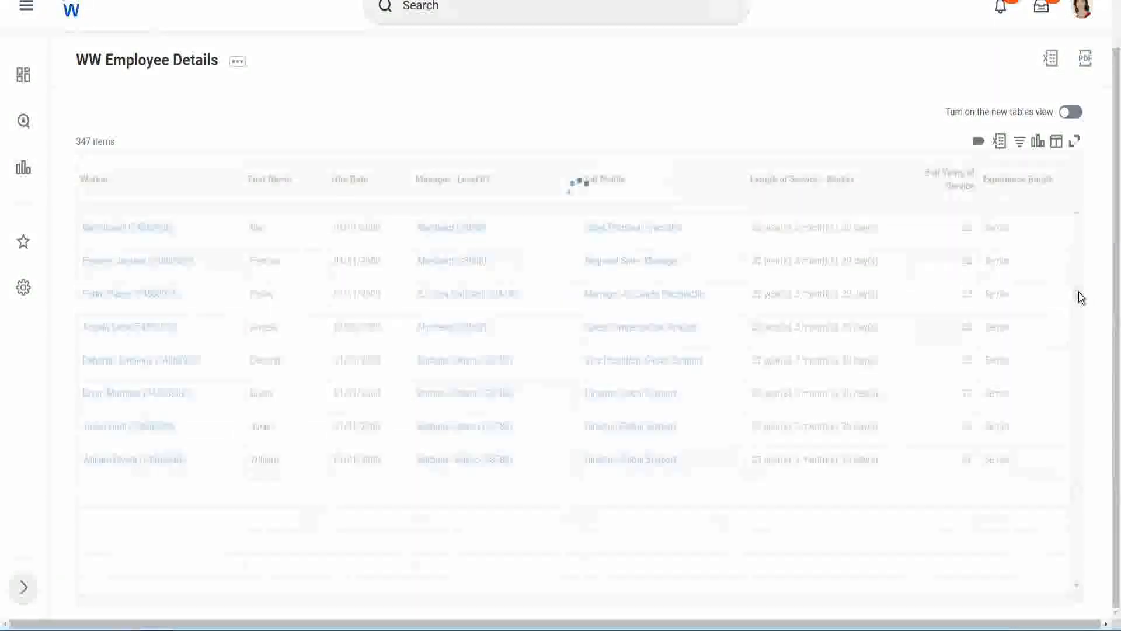
- Filter the report's Experience Bands column for values containing Amateur
{"action": "left_click", "coordinate": [1023, 190]}
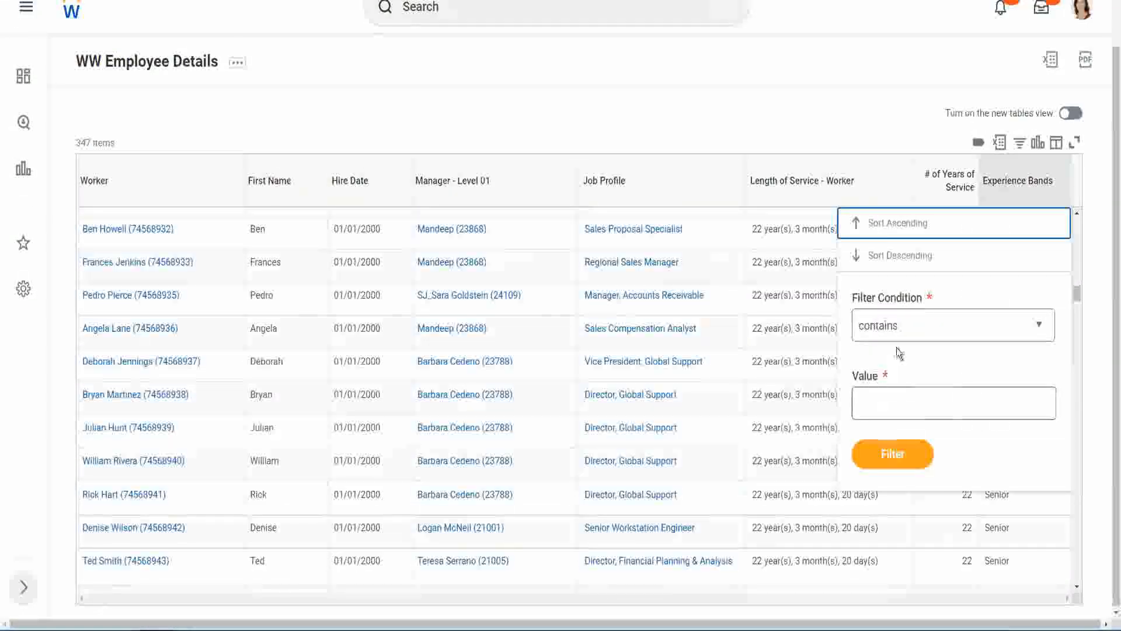
{"action": "left_click", "coordinate": [888, 393]}
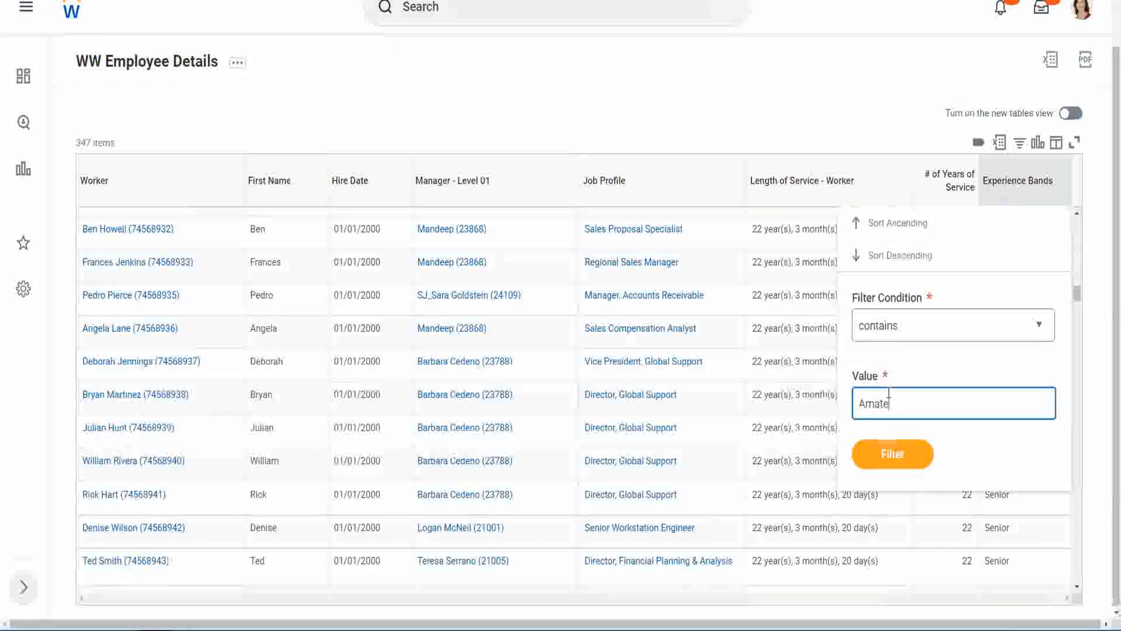
{"action": "type", "text": "Amateur"}
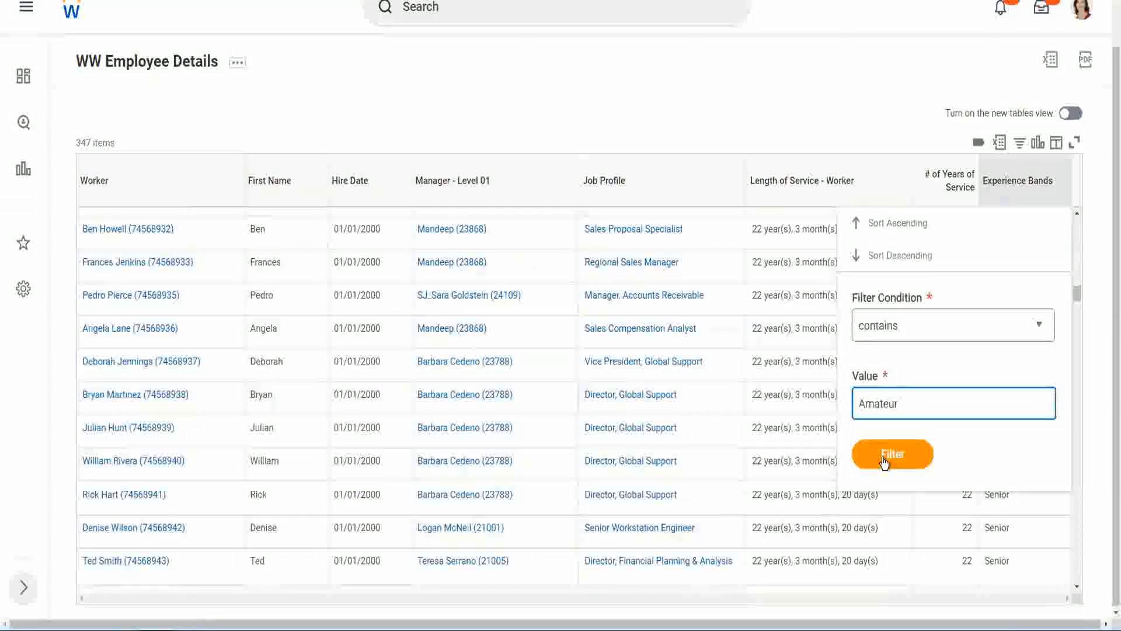
{"action": "left_click", "coordinate": [884, 461]}
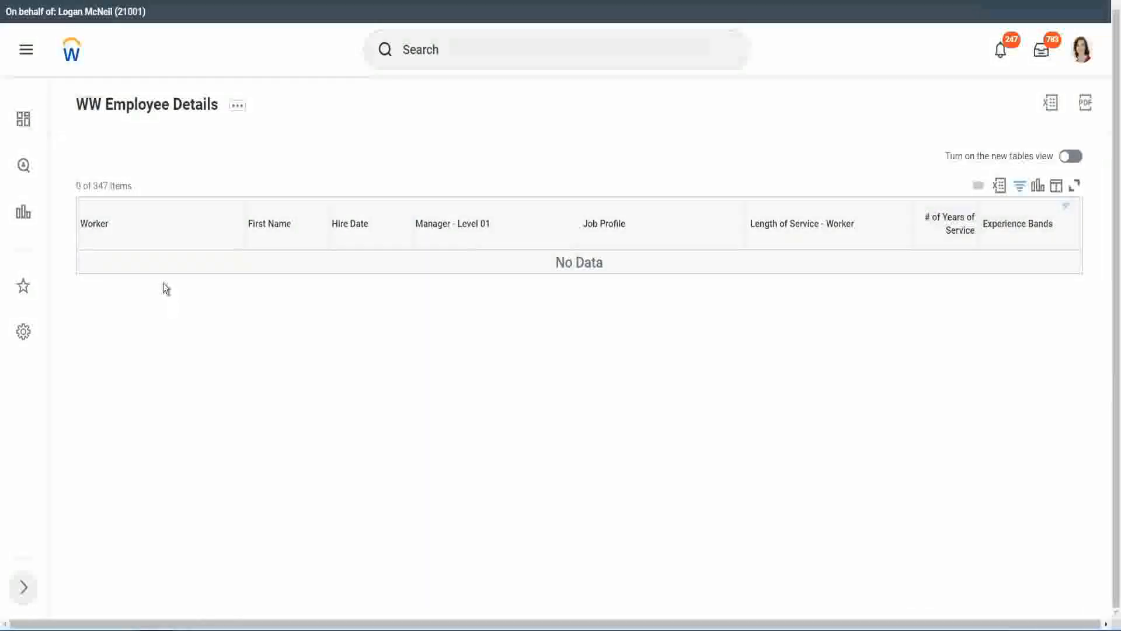
- Set the Experience Bands filter value to Legend and review the years of service of the filtered workers
{"action": "left_click", "coordinate": [1015, 225]}
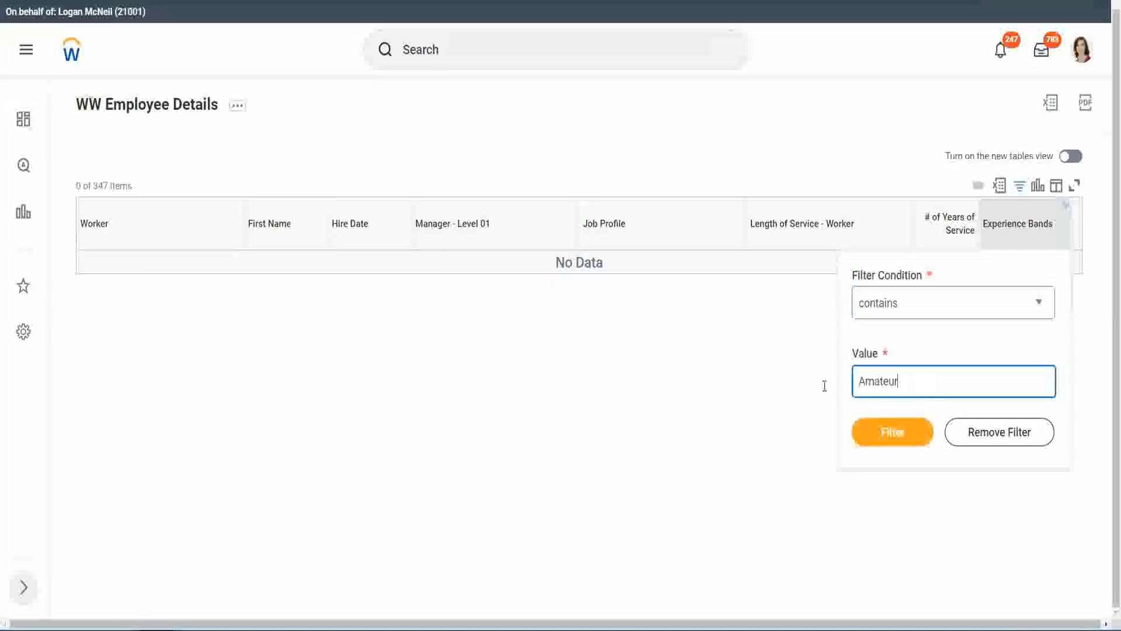
{"action": "left_click_drag", "start_coordinate": [902, 382], "coordinate": [800, 386]}
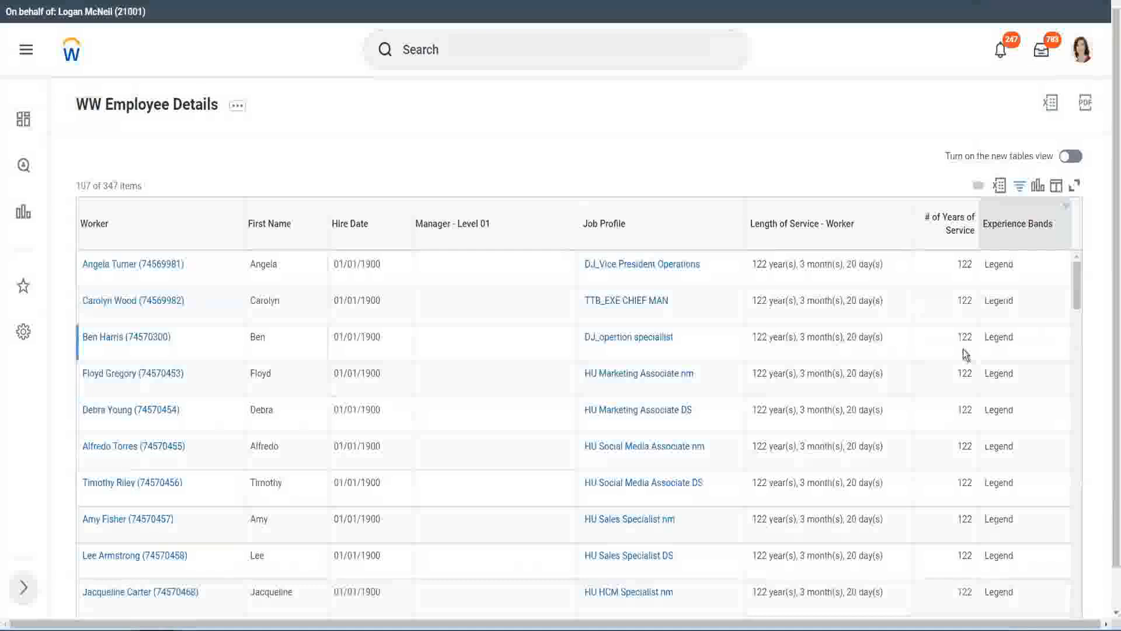
{"action": "scroll", "coordinate": [962, 349], "scroll_direction": "down", "scroll_amount": 15}
{"action": "scroll", "coordinate": [962, 349], "scroll_direction": "down", "scroll_amount": 5}
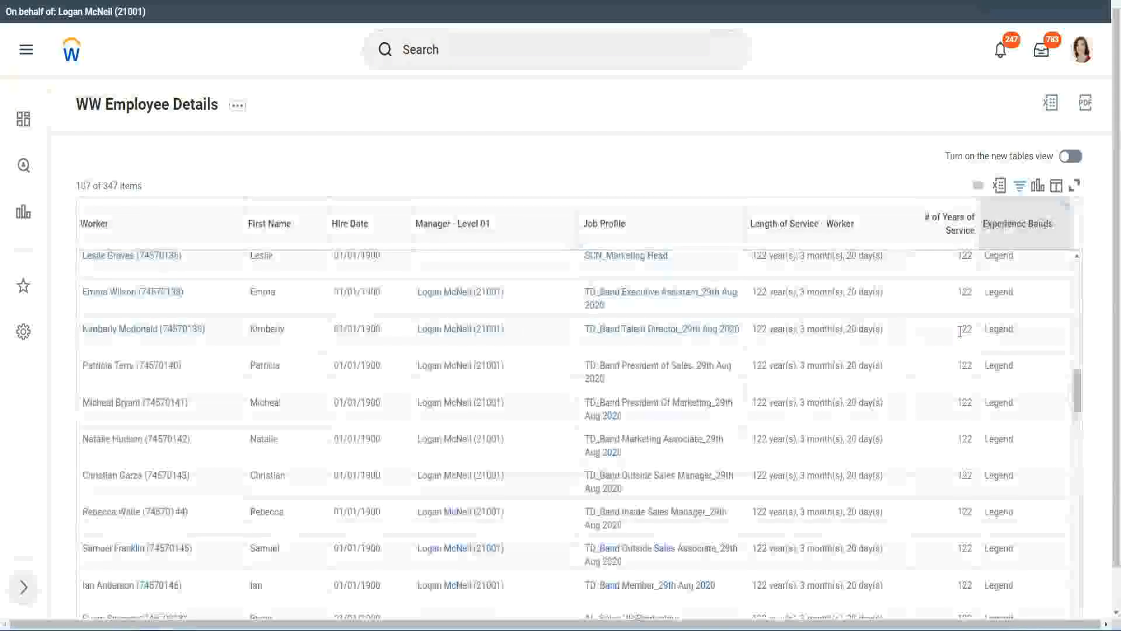
{"action": "scroll", "coordinate": [960, 333], "scroll_direction": "down", "scroll_amount": 10}
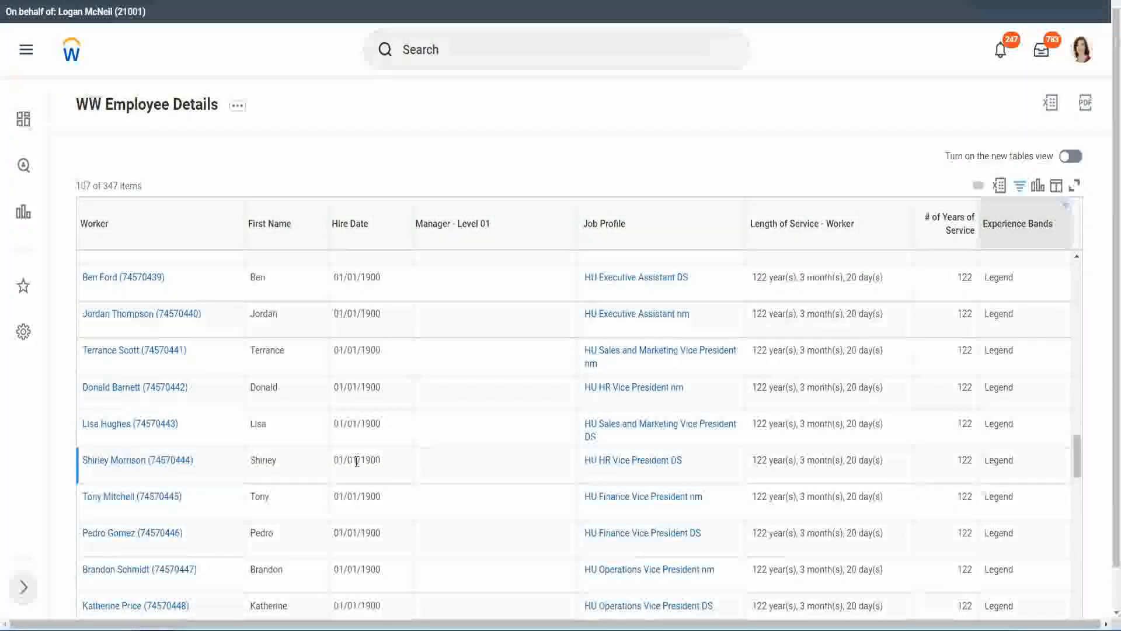
- Check the hire dates and years of service of the remaining Legend workers down to the end of the list
{"action": "double_click", "coordinate": [364, 457]}
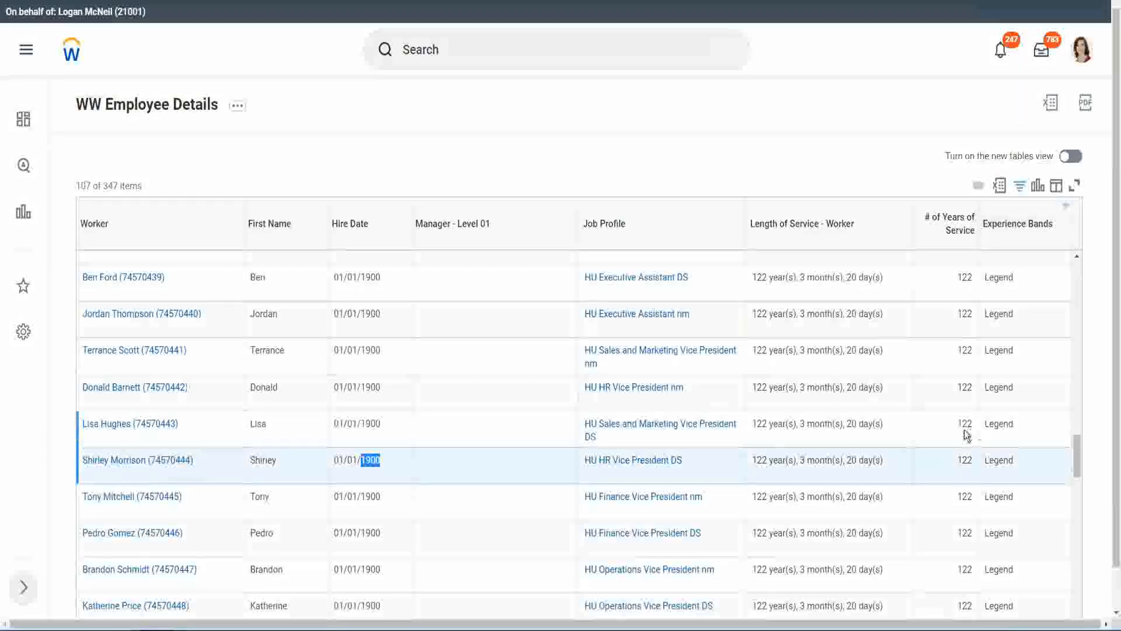
{"action": "scroll", "coordinate": [957, 432], "scroll_direction": "down", "scroll_amount": 1}
{"action": "scroll", "coordinate": [951, 433], "scroll_direction": "down", "scroll_amount": 3}
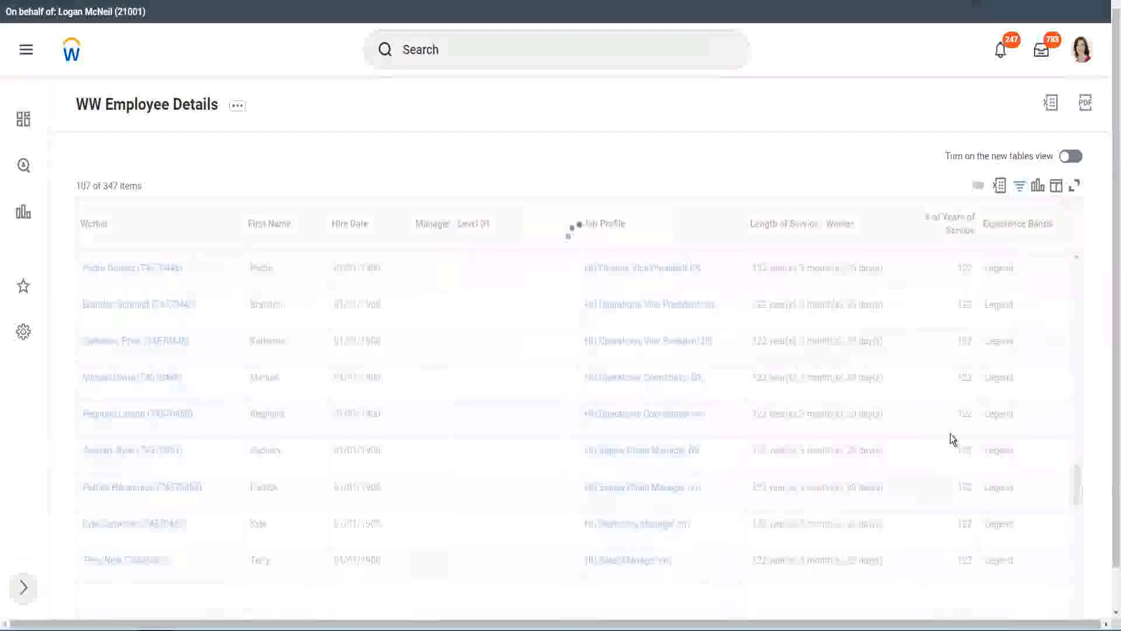
{"action": "scroll", "coordinate": [950, 433], "scroll_direction": "down", "scroll_amount": 10}
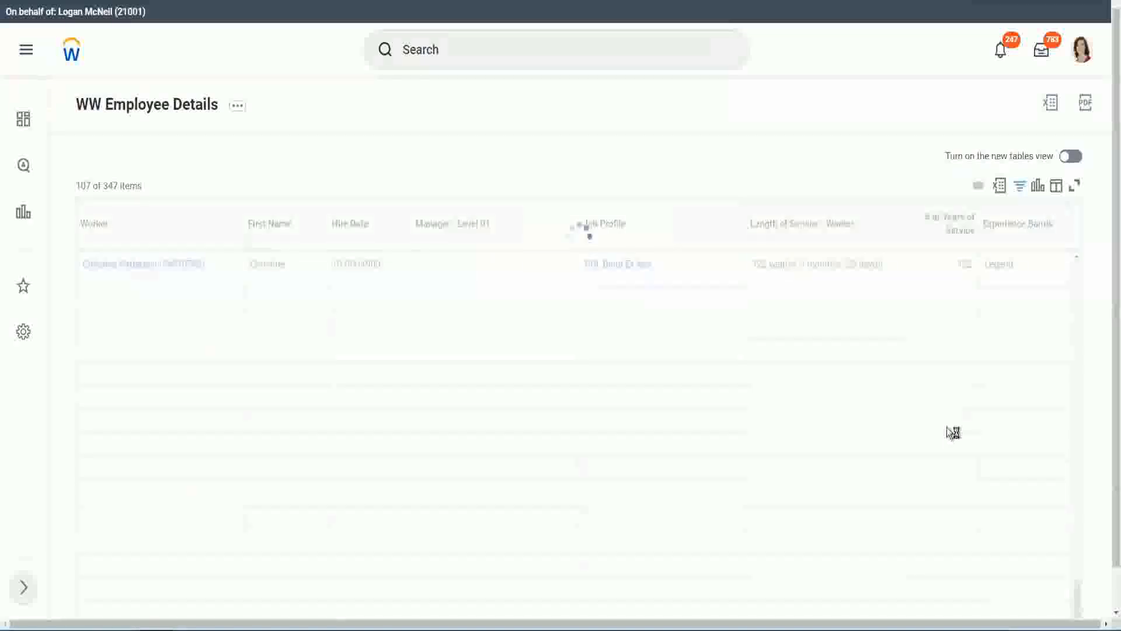
{"action": "scroll", "coordinate": [934, 384], "scroll_direction": "down", "scroll_amount": 5}
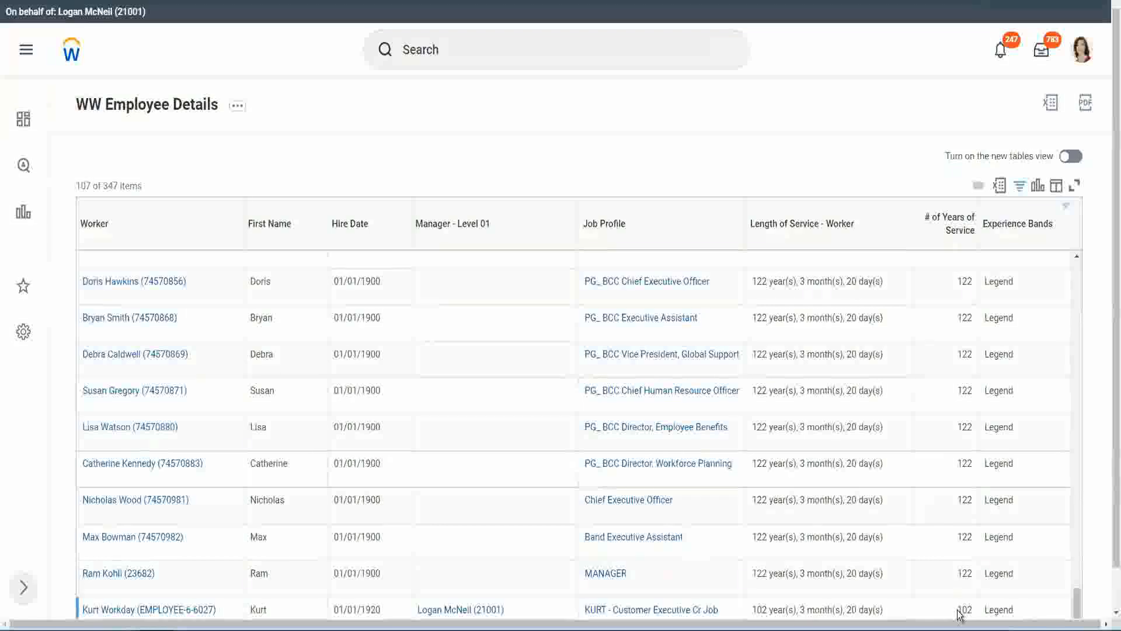
{"action": "double_click", "coordinate": [962, 609]}
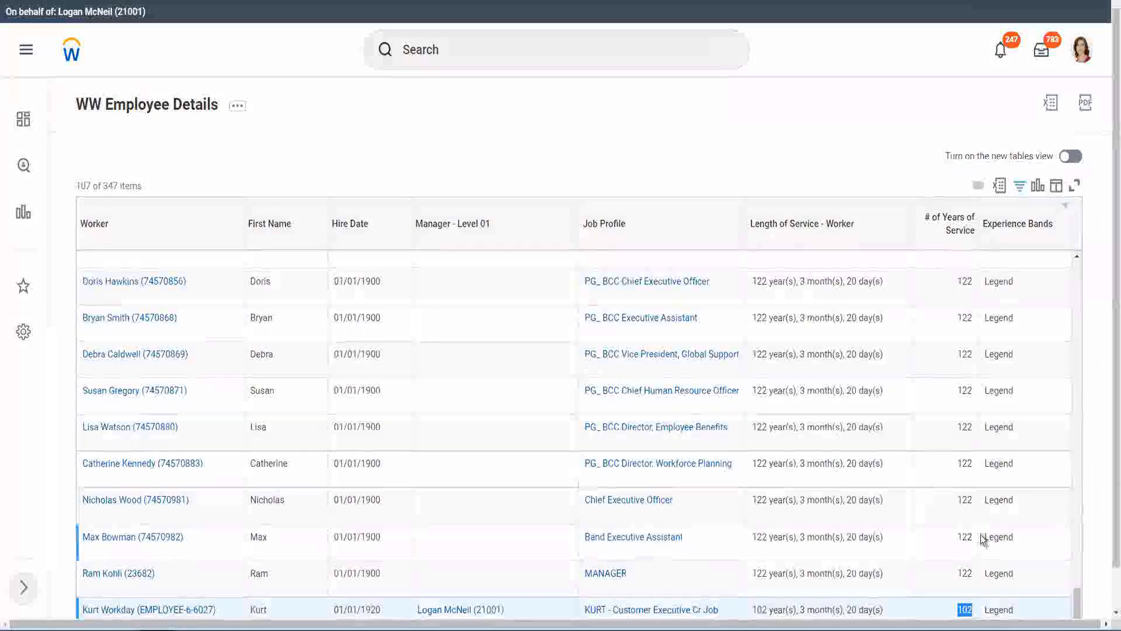
{"action": "left_click_drag", "start_coordinate": [964, 499], "coordinate": [974, 500]}
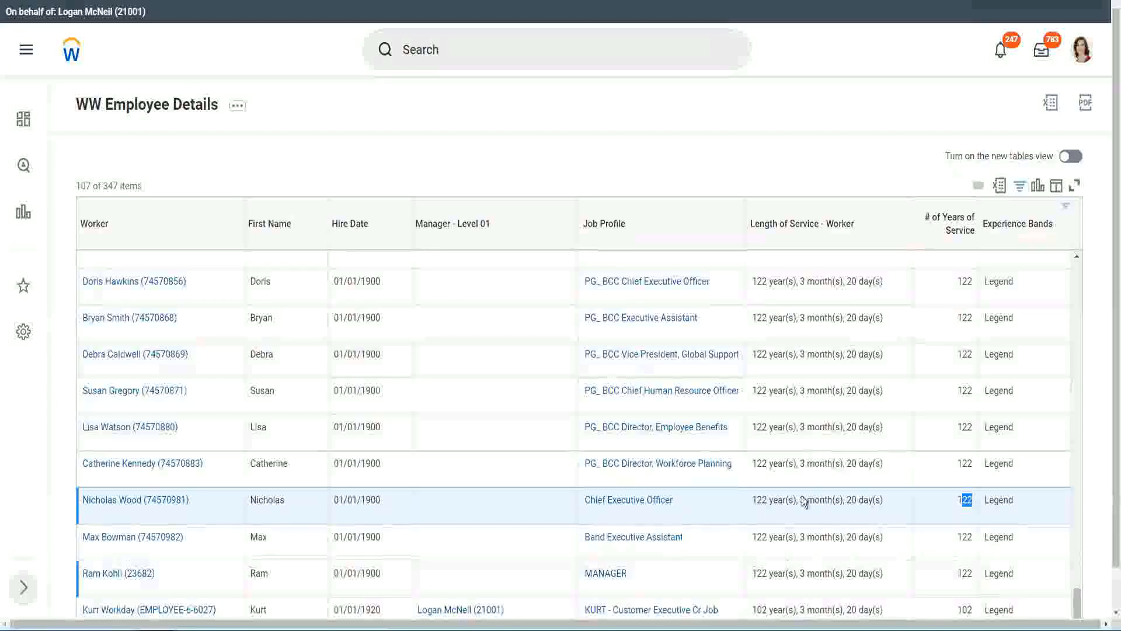
{"action": "left_click", "coordinate": [944, 471]}
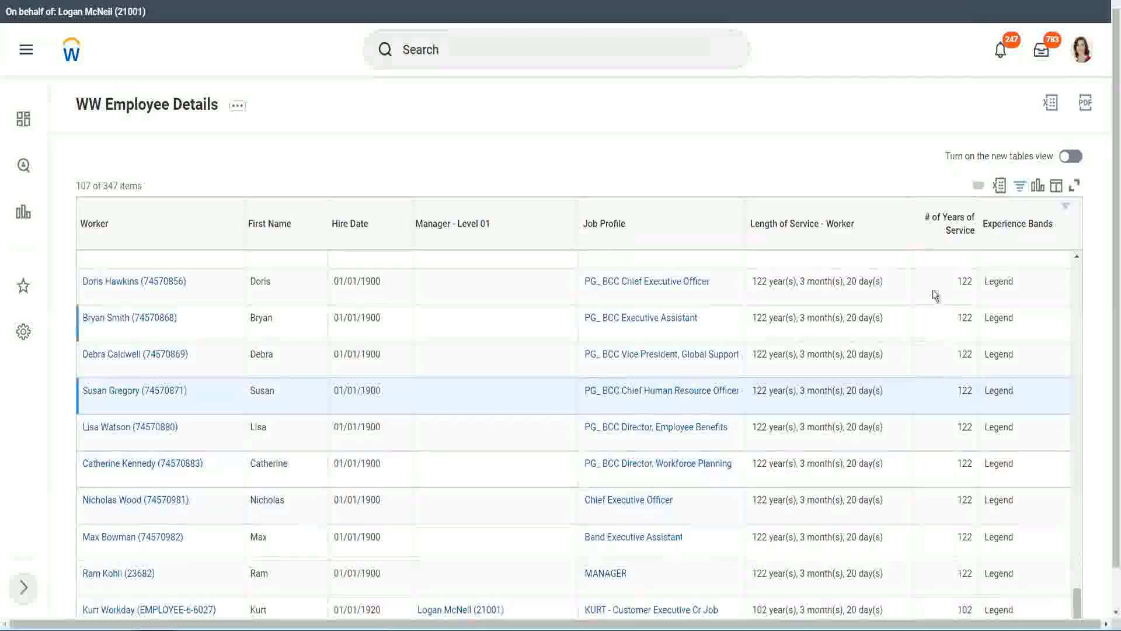
- Set the Experience Bands column's contains filter to Experienced and apply it to the report
{"action": "left_click", "coordinate": [1024, 231]}
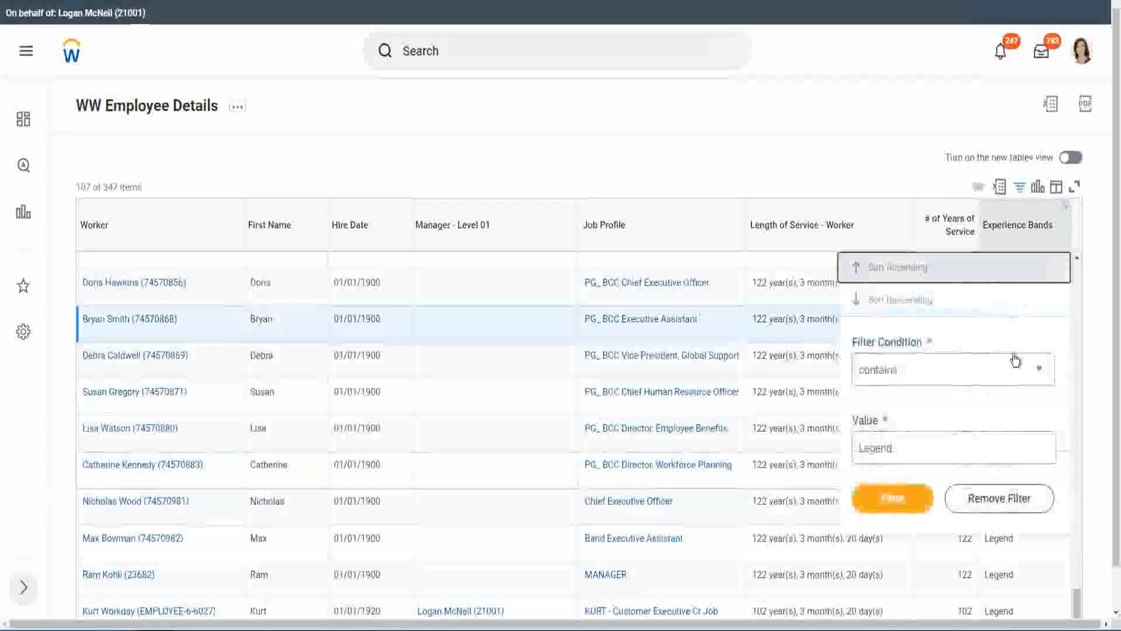
{"action": "left_click", "coordinate": [919, 450]}
{"action": "left_click_drag", "start_coordinate": [919, 450], "coordinate": [771, 451]}
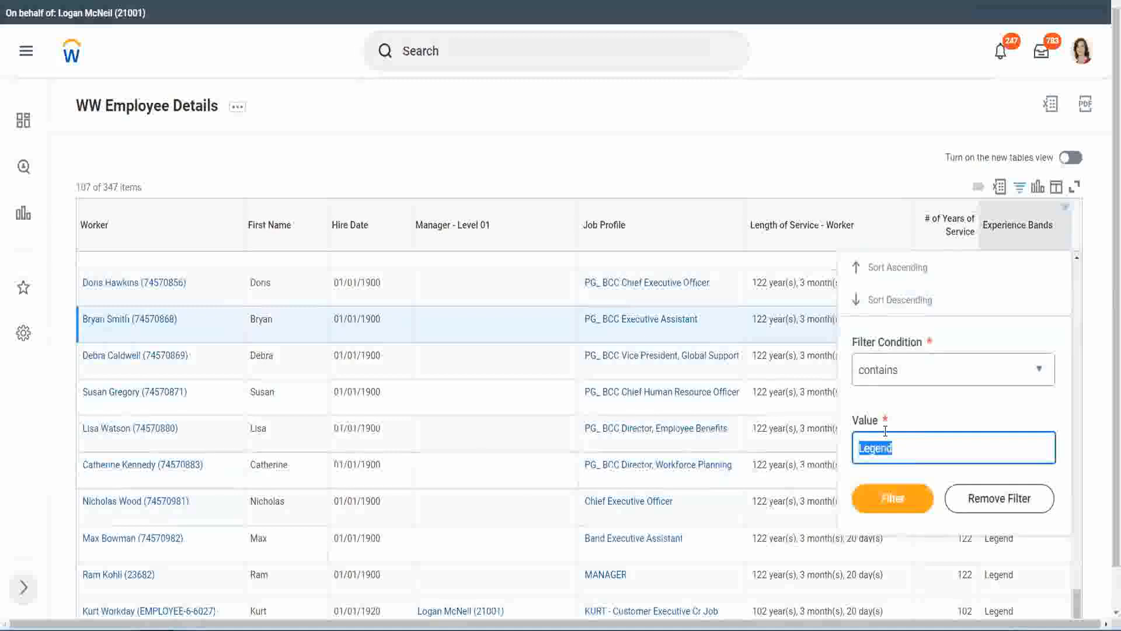
{"action": "type", "text": "Ex"}
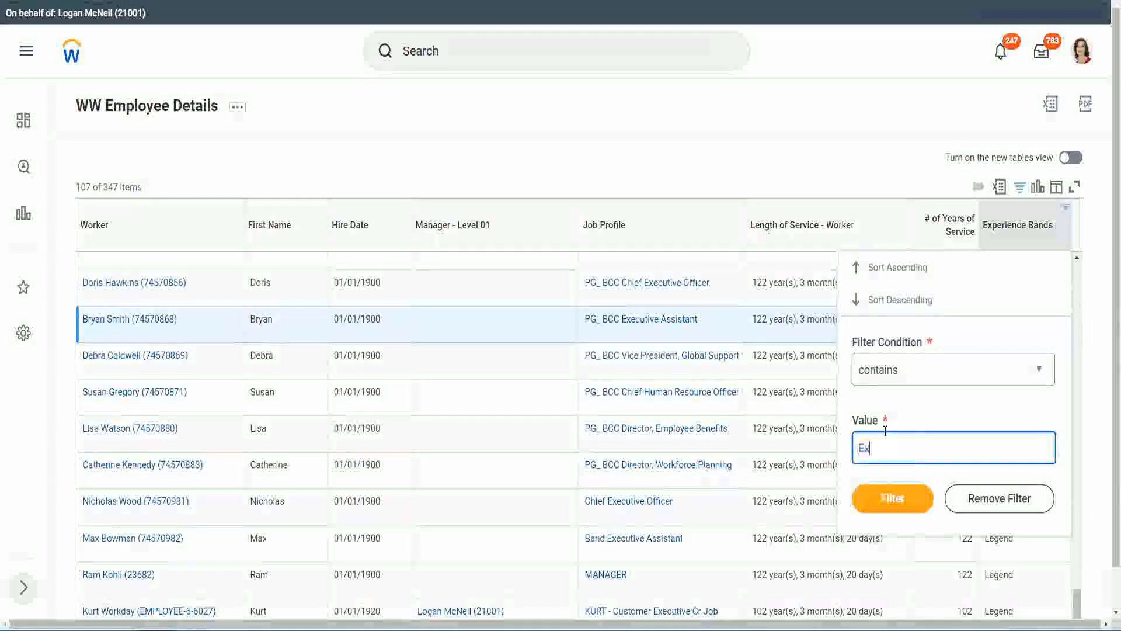
{"action": "type", "text": "pe"}
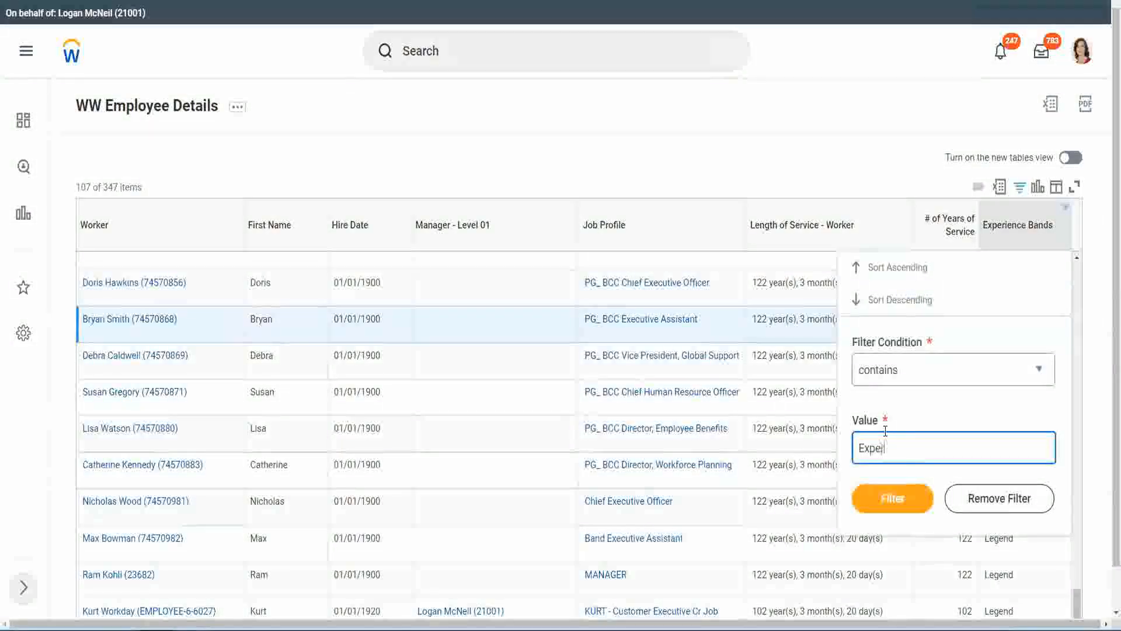
{"action": "type", "text": "rienced"}
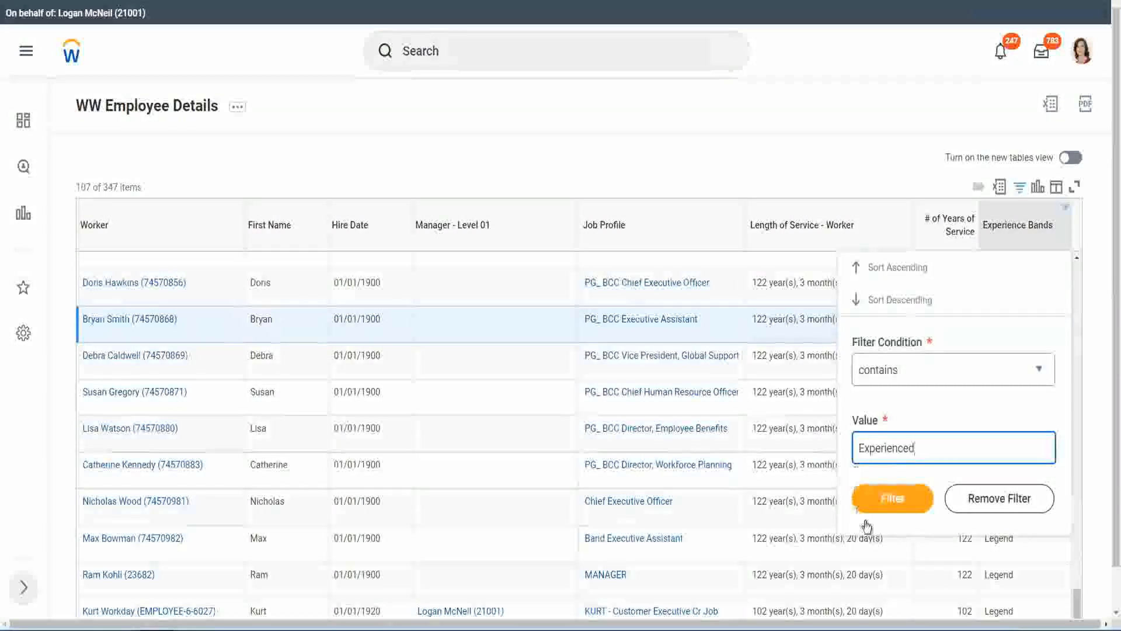
{"action": "left_click", "coordinate": [896, 497]}
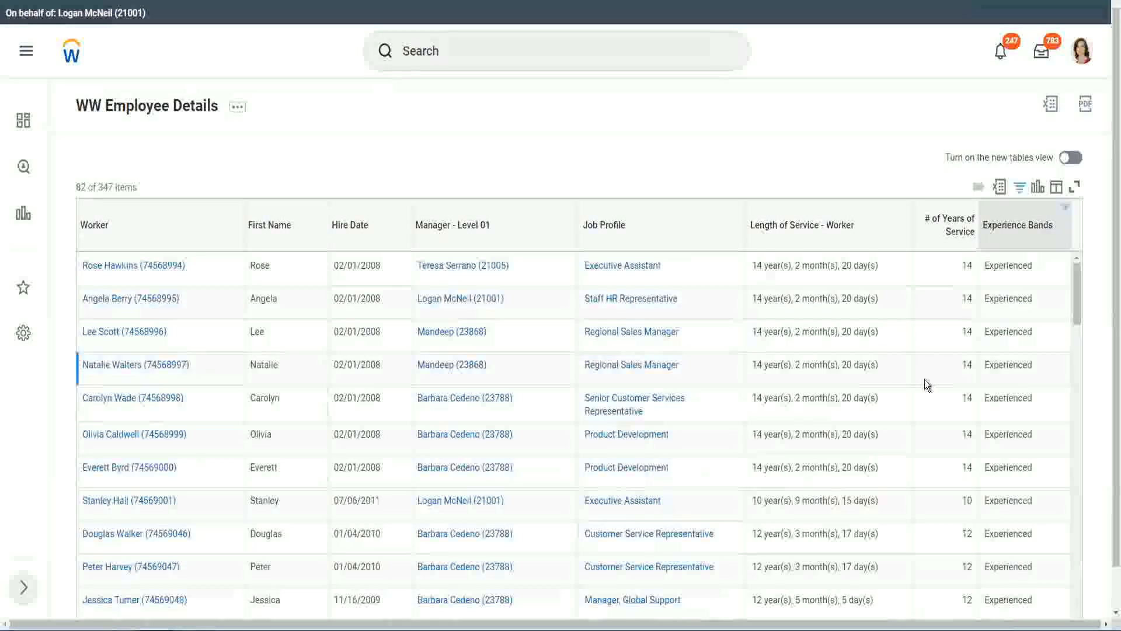
- Check the first filtered worker's years of service and band against the Experienced range in the Notepad++ notes
{"action": "double_click", "coordinate": [970, 269]}
{"action": "left_click", "coordinate": [1009, 271]}
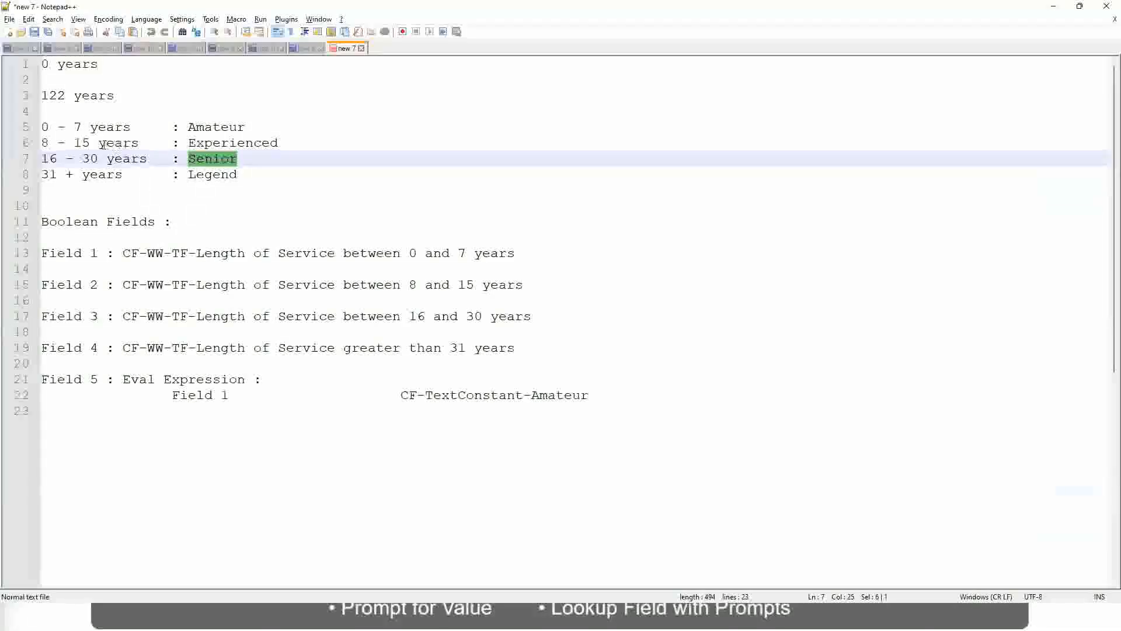
{"action": "left_click_drag", "start_coordinate": [51, 143], "coordinate": [89, 144]}
{"action": "left_click", "coordinate": [92, 143]}
{"action": "left_click", "coordinate": [131, 144]}
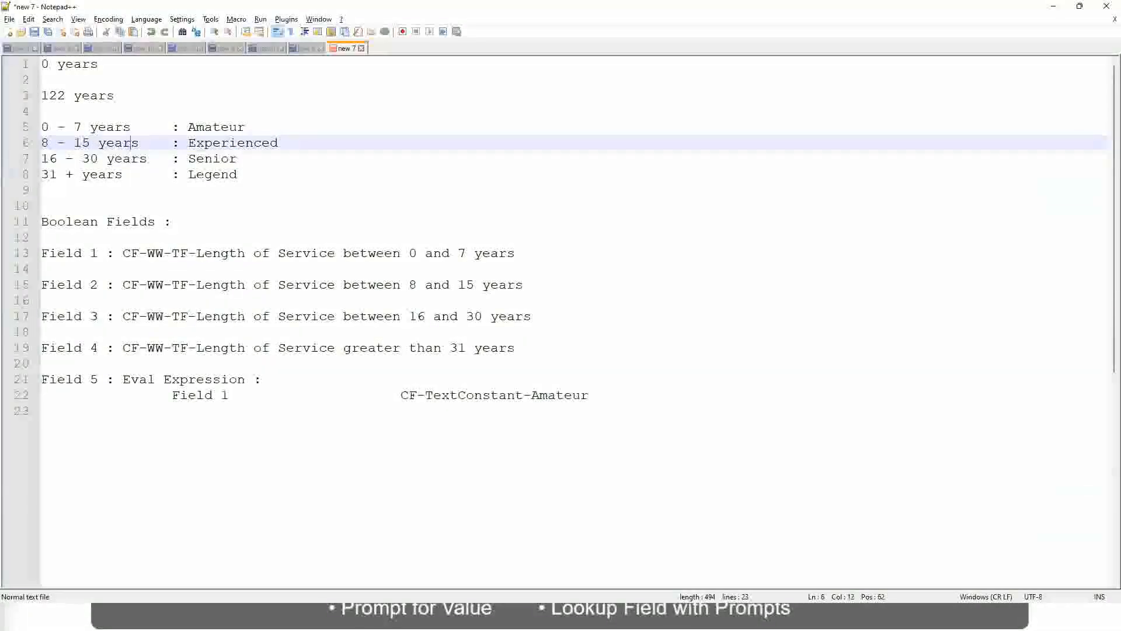
- Switch back to the Workday report and compare years of service with the Experienced band down the filtered rows
{"action": "key", "text": "alt+Tab"}
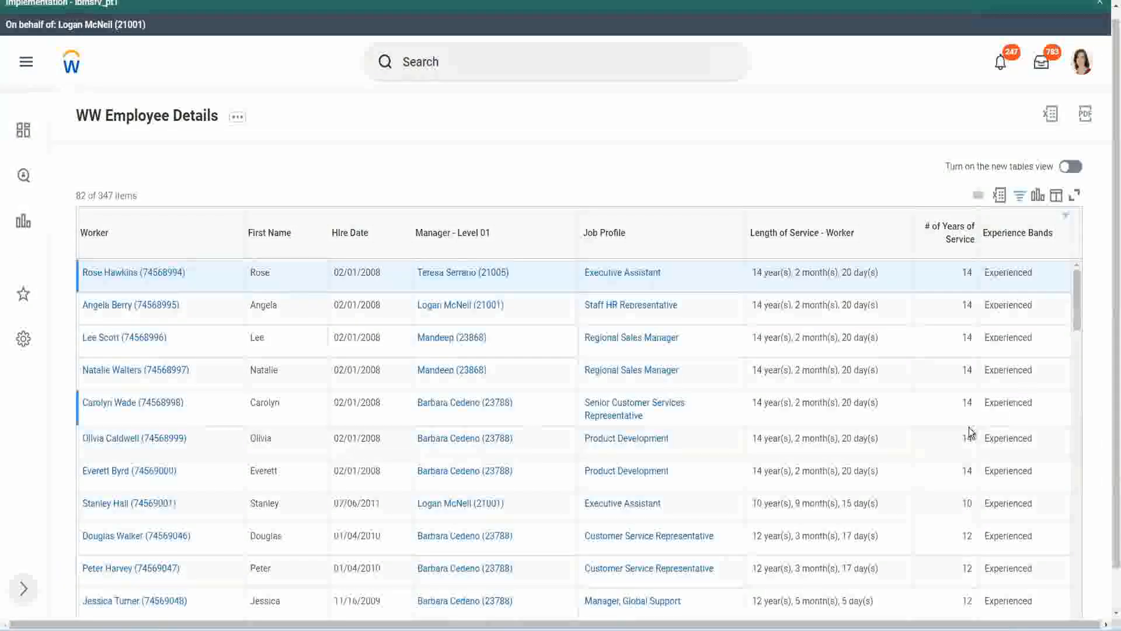
{"action": "scroll", "coordinate": [969, 429], "scroll_direction": "down", "scroll_amount": 3}
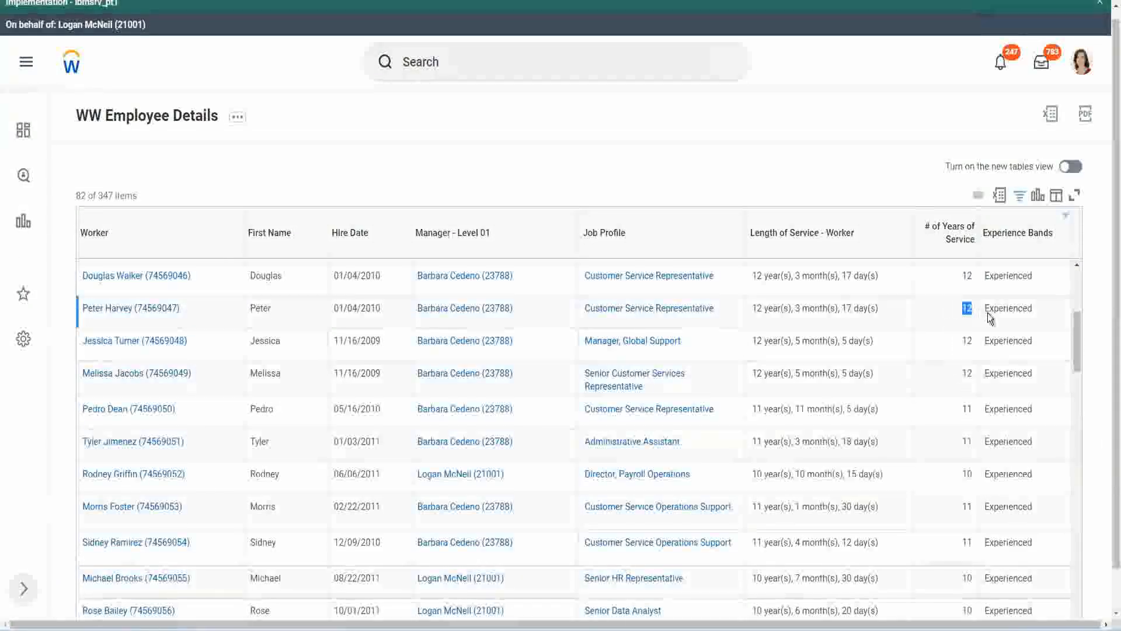
{"action": "double_click", "coordinate": [996, 310]}
{"action": "scroll", "coordinate": [963, 409], "scroll_direction": "down", "scroll_amount": 3}
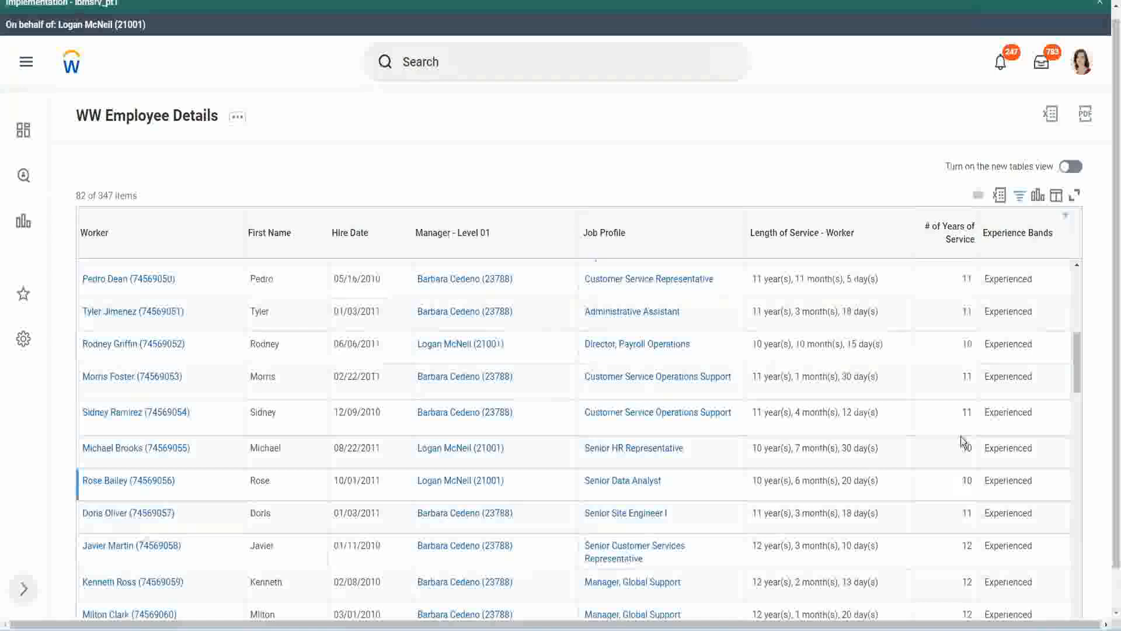
{"action": "left_click", "coordinate": [966, 416]}
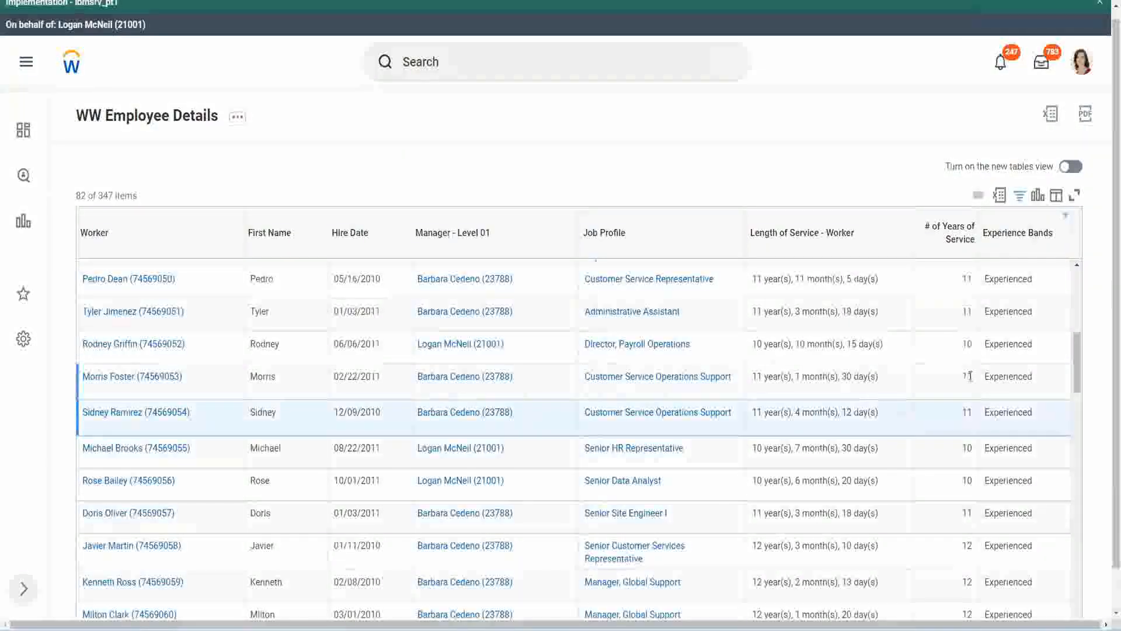
{"action": "left_click", "coordinate": [1016, 374]}
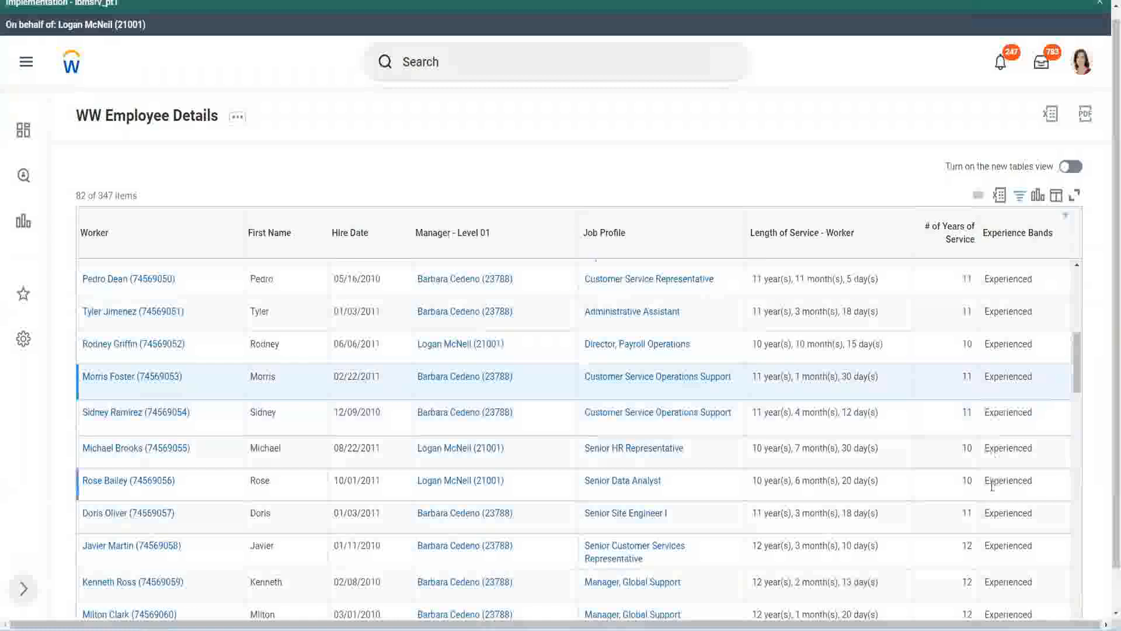
{"action": "scroll", "coordinate": [991, 484], "scroll_direction": "down", "scroll_amount": 7}
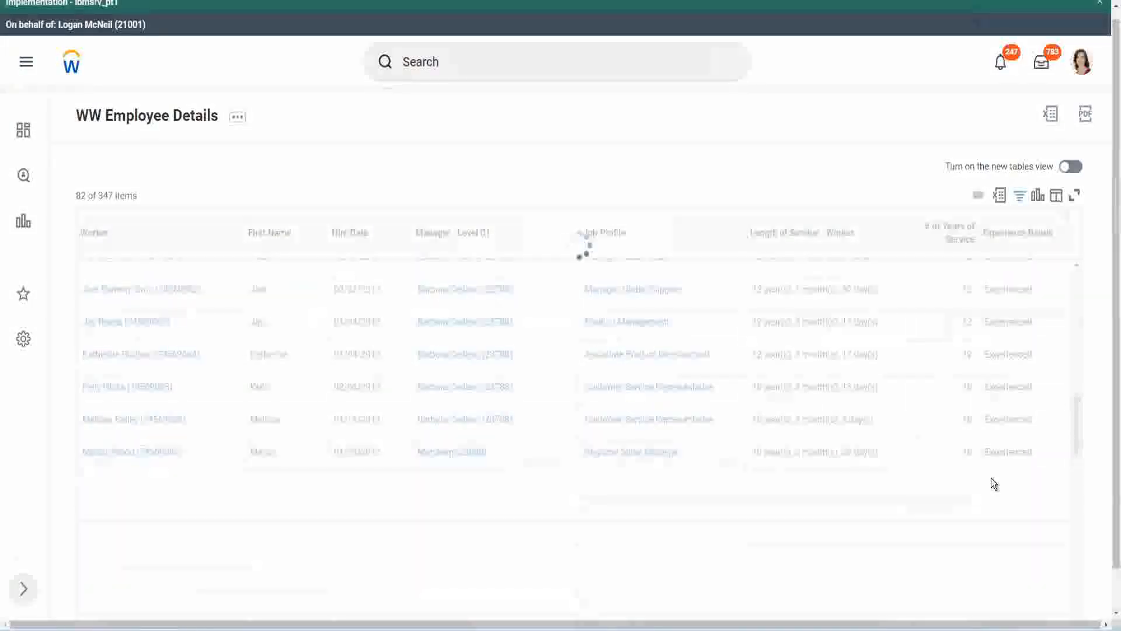